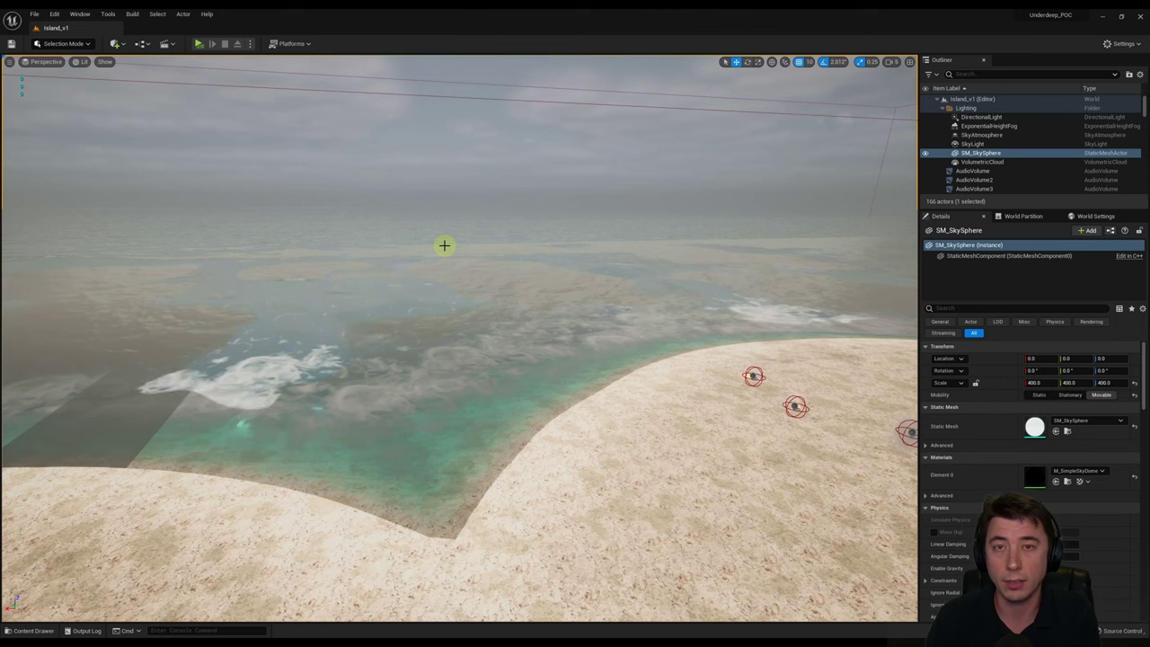
# - Open the BP_ThirdPersonCharacter Blueprint from the project's _CORE content folder
pyautogui.hotkey('ctrl', 'space')
pyautogui.click(181, 422)
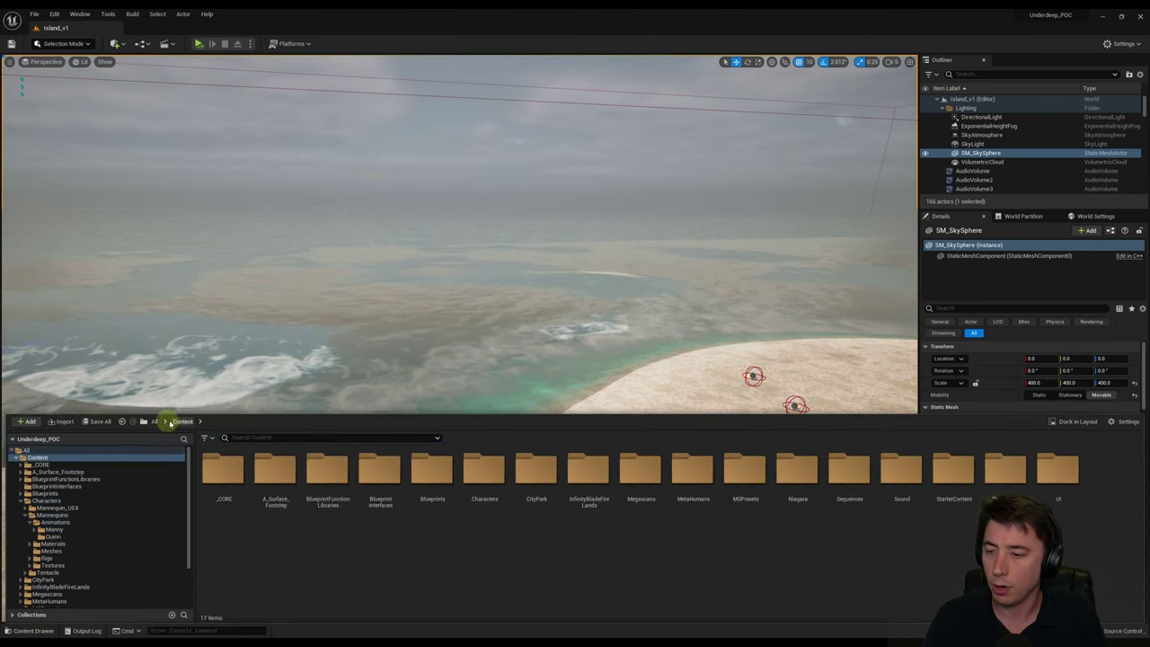
pyautogui.doubleClick(223, 472)
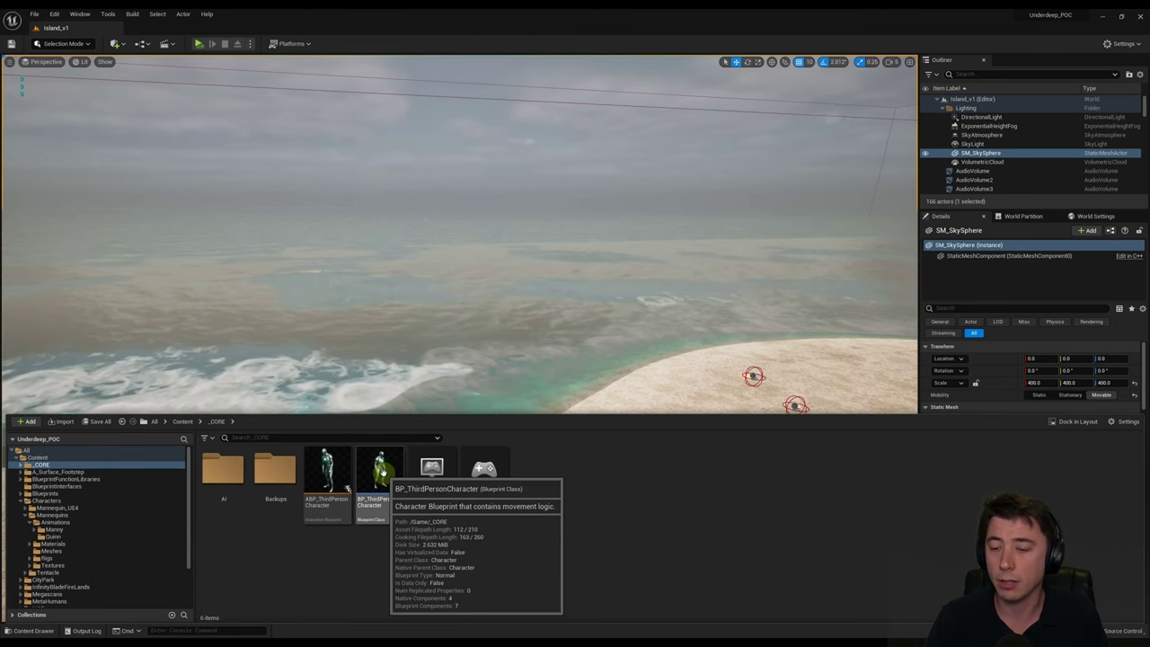
pyautogui.doubleClick(381, 470)
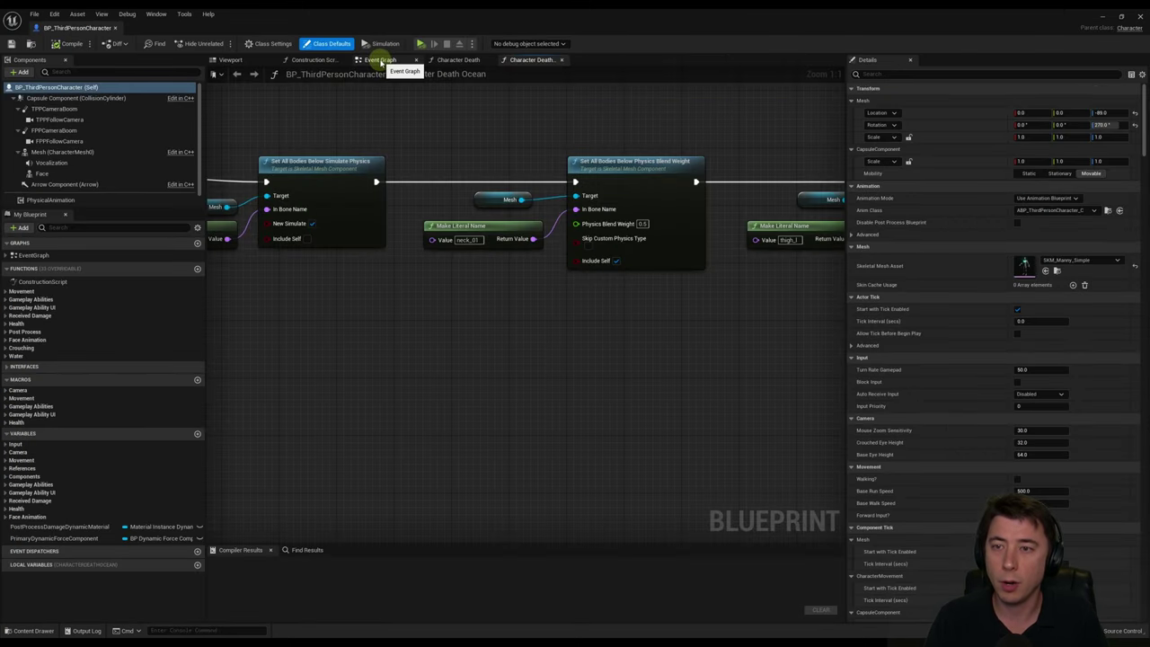
# - Find the camera zoom section in the Event Graph and open the Camera Mouse Wheel Zoom In macro
pyautogui.click(381, 60)
pyautogui.scroll(-8, 396, 231)
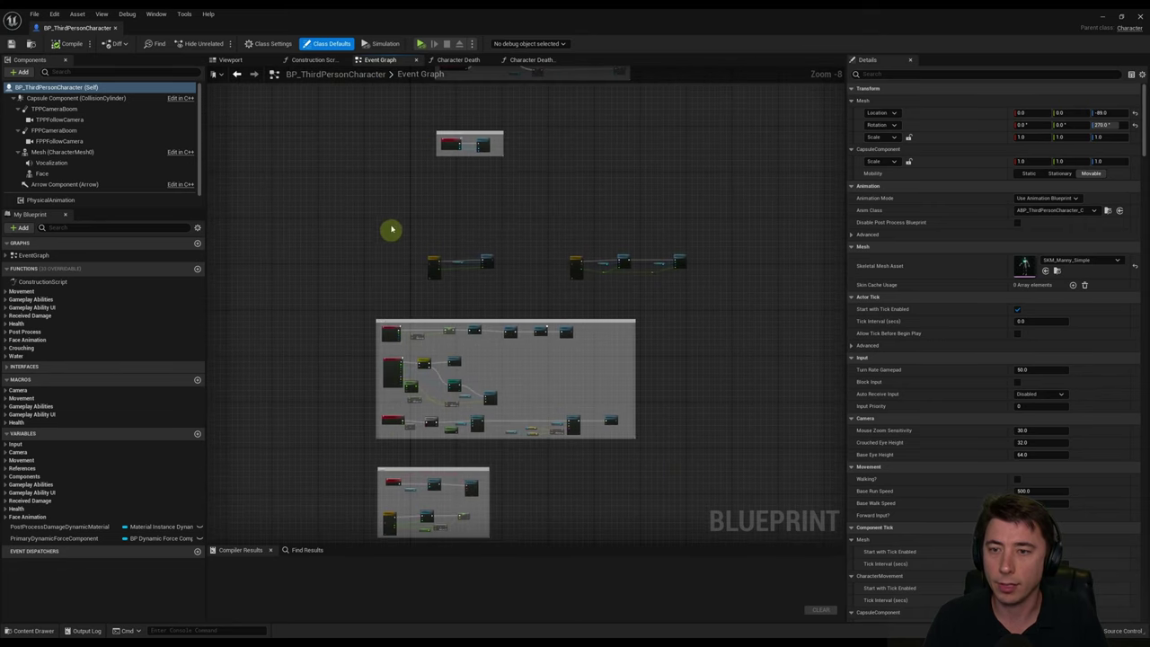
pyautogui.moveTo(391, 230); pyautogui.dragTo(384, 374, button='right')
pyautogui.moveTo(406, 201)
pyautogui.mouseDown(button='right')
pyautogui.moveTo(387, 316)
pyautogui.moveTo(419, 326)
pyautogui.mouseUp(button='right')
pyautogui.moveTo(419, 227); pyautogui.dragTo(422, 318, button='right')
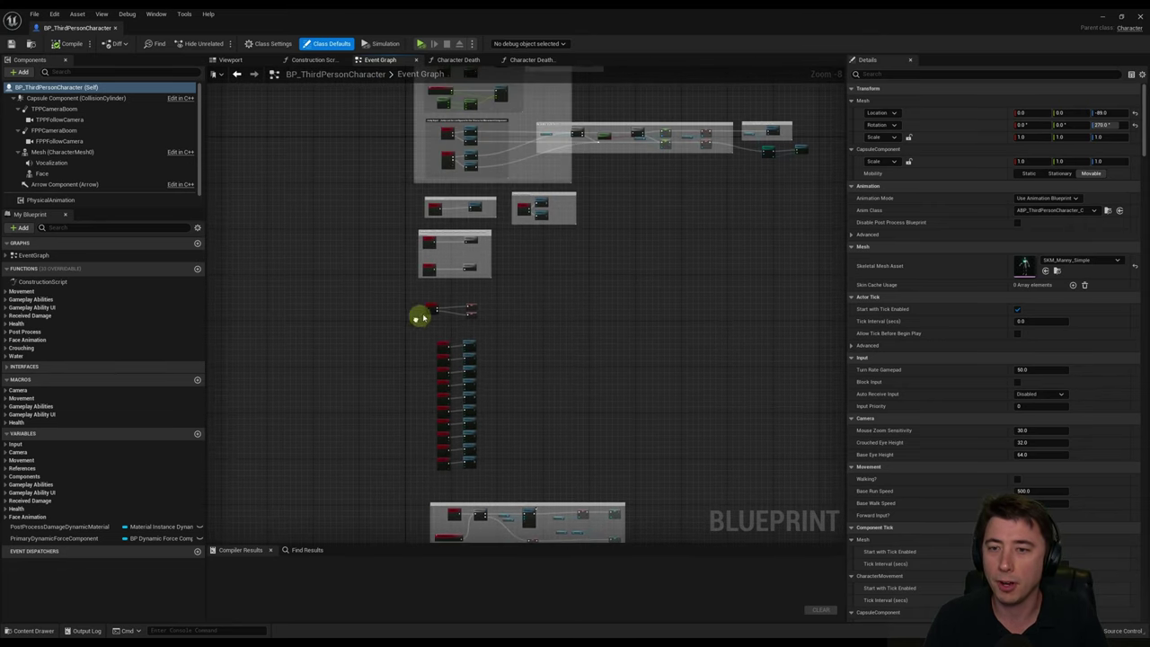
pyautogui.scroll(9, 420, 317)
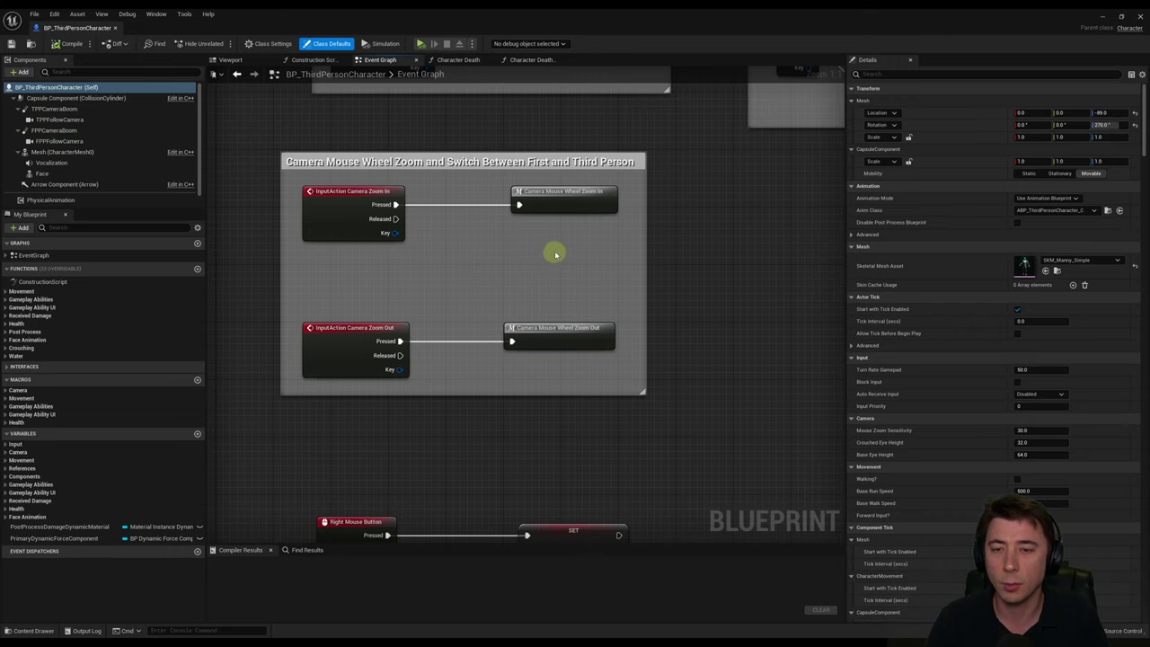
pyautogui.doubleClick(568, 202)
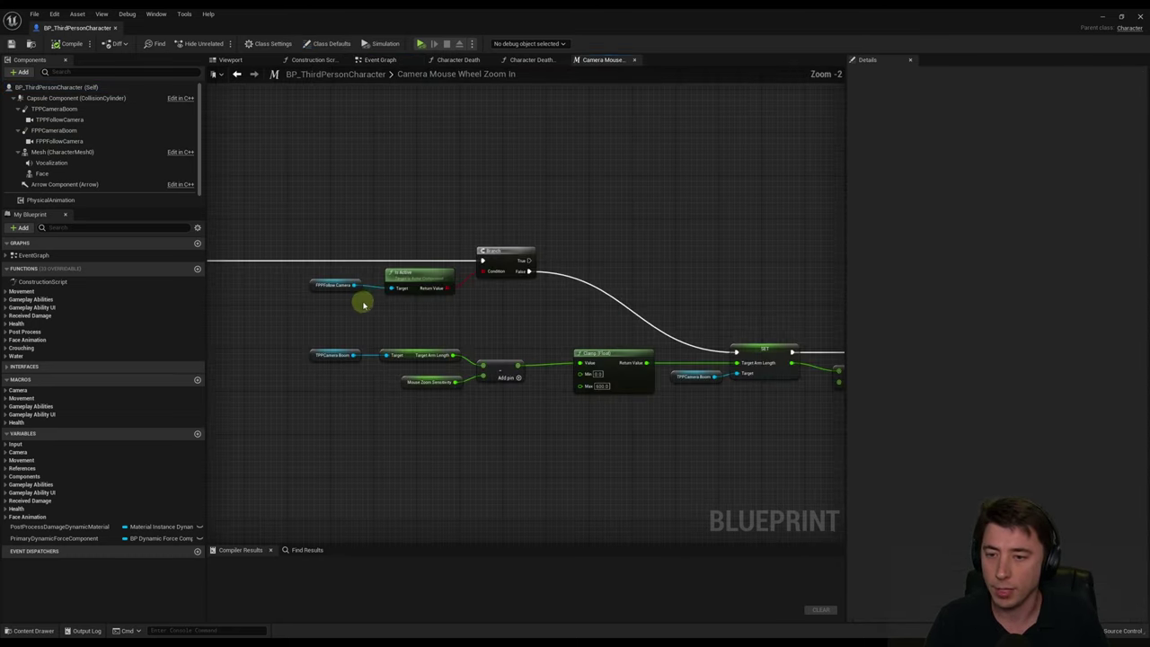
# - Delete the TPPFollowCamera Is Active branch check and wire the macro input directly to the Target Arm Length setter
pyautogui.moveTo(342, 178); pyautogui.dragTo(701, 301)
pyautogui.press('Delete')
pyautogui.moveTo(524, 306); pyautogui.dragTo(646, 292, button='right')
pyautogui.moveTo(330, 215); pyautogui.dragTo(671, 294)
pyautogui.moveTo(803, 293); pyautogui.dragTo(449, 293, button='right')
pyautogui.moveTo(315, 292); pyautogui.dragTo(714, 344)
# - Disconnect the camera Activate and Deactivate nodes from the execution flow and move them above it
pyautogui.moveTo(757, 441); pyautogui.dragTo(88, 342, button='right')
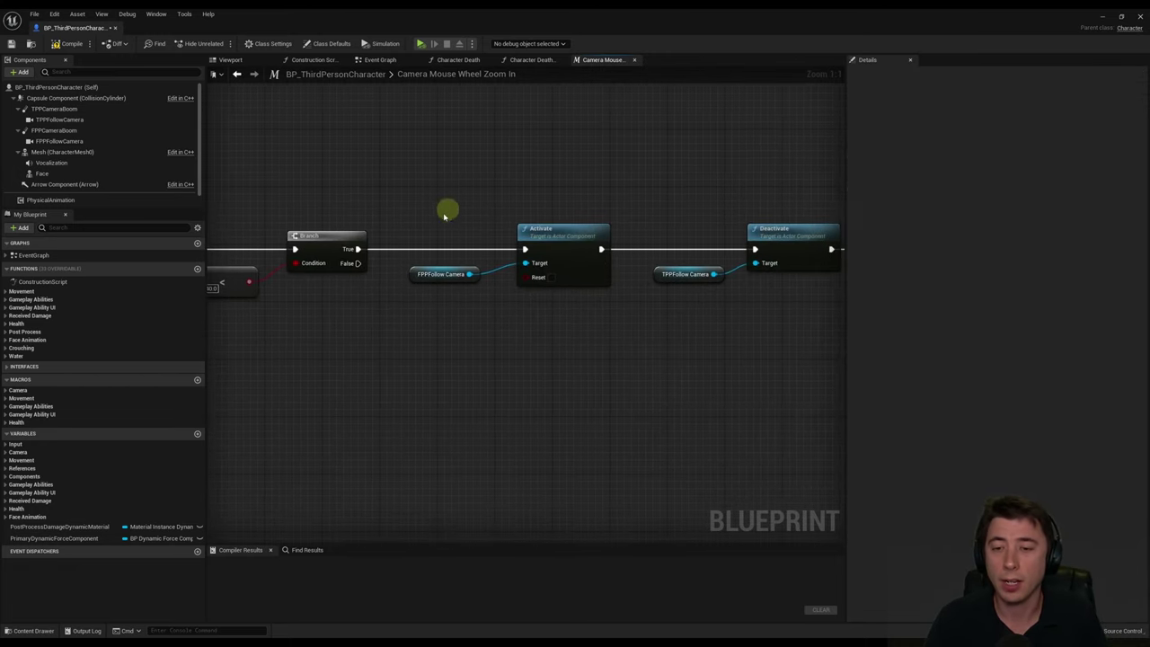
pyautogui.keyDown('alt'); pyautogui.click(457, 251); pyautogui.keyUp('alt')
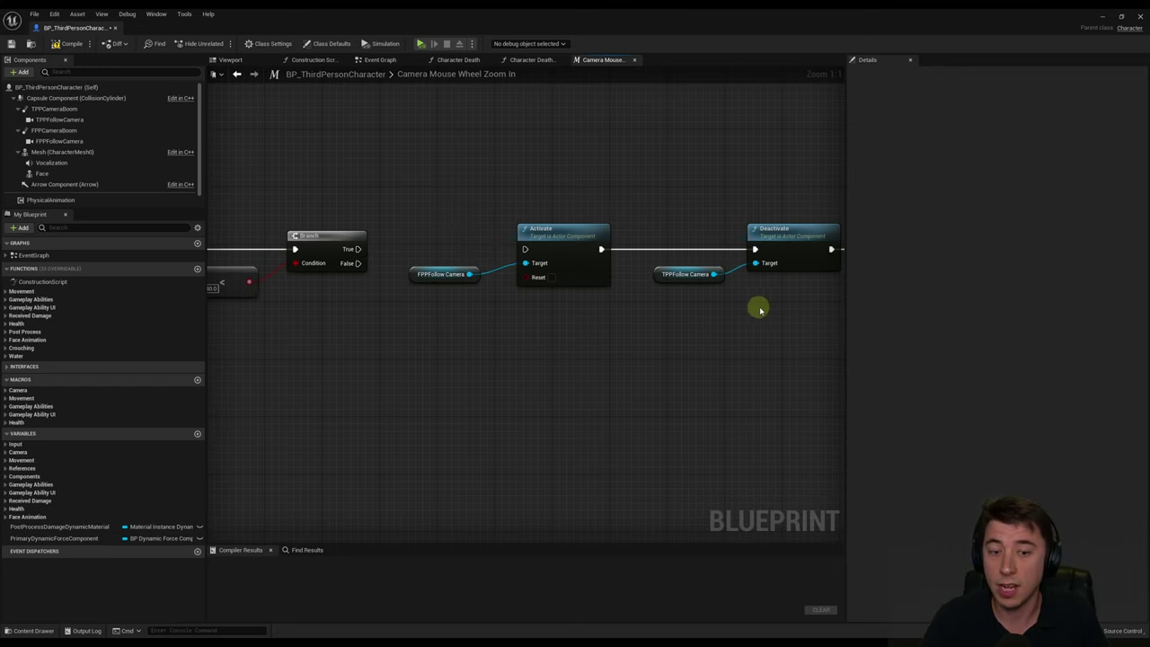
pyautogui.moveTo(759, 308); pyautogui.dragTo(673, 335, button='right')
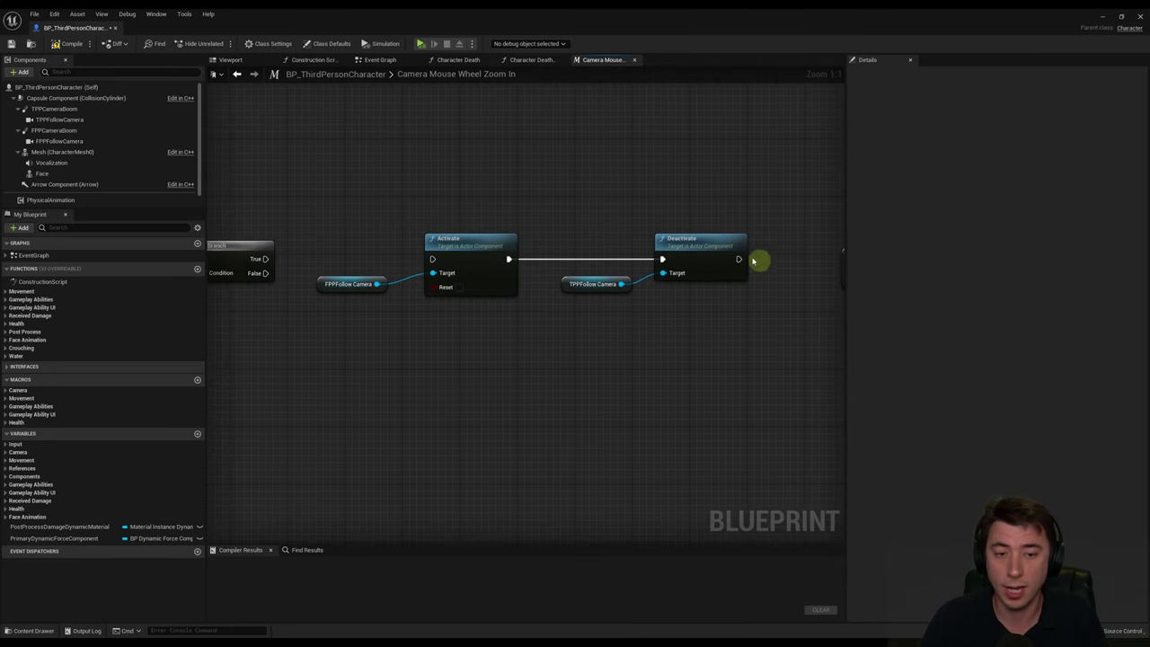
pyautogui.moveTo(326, 195); pyautogui.dragTo(753, 322)
pyautogui.moveTo(475, 239); pyautogui.dragTo(439, 103)
pyautogui.click(477, 224)
# - Move the Use Controller Rotation Yaw setter beside the second Branch and connect it to the Branch's True output
pyautogui.moveTo(690, 297); pyautogui.dragTo(471, 267, button='right')
pyautogui.moveTo(680, 231); pyautogui.dragTo(559, 230)
pyautogui.moveTo(385, 202); pyautogui.dragTo(640, 214, button='right')
pyautogui.moveTo(798, 236); pyautogui.dragTo(417, 236)
pyautogui.moveTo(310, 243); pyautogui.dragTo(386, 242)
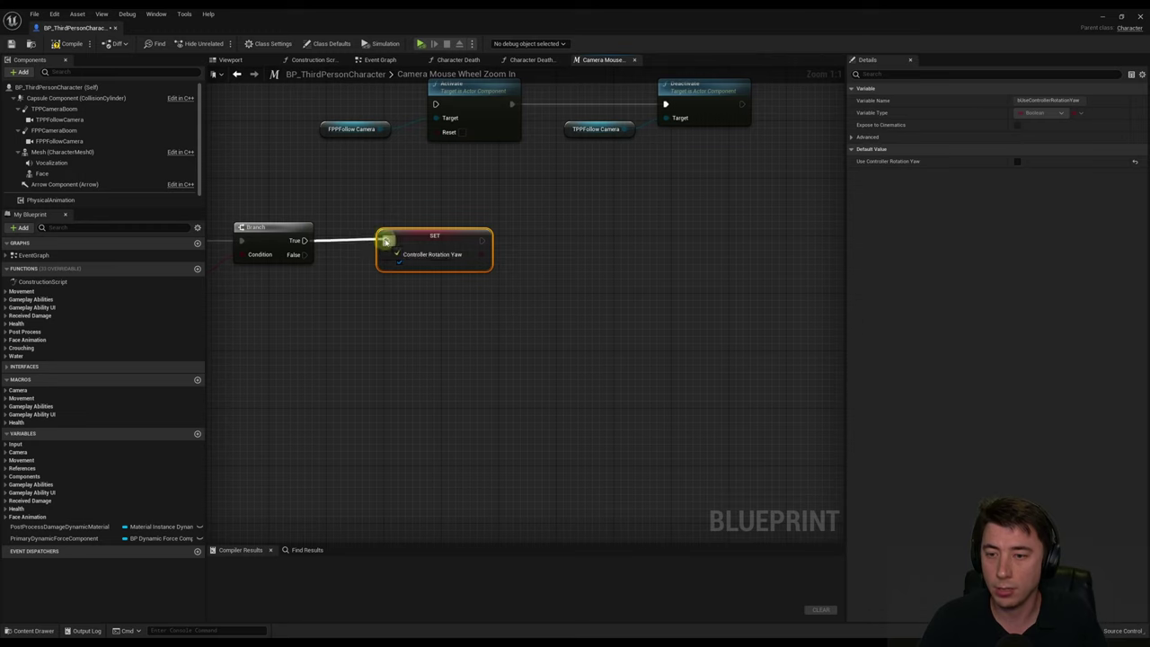
pyautogui.click(497, 186)
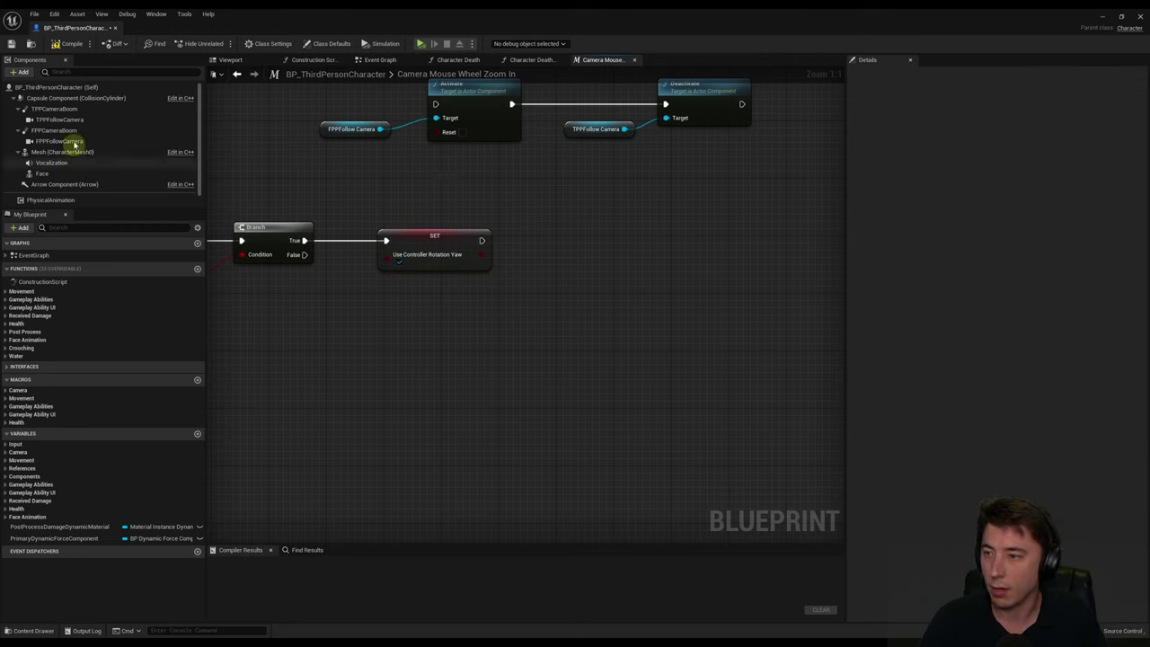
# - Add a Set Relative Location node for TPPCameraBoom after the yaw setter, with new location X 47, Y 0, Z 75
pyautogui.click(54, 109)
pyautogui.moveTo(54, 109); pyautogui.dragTo(533, 245)
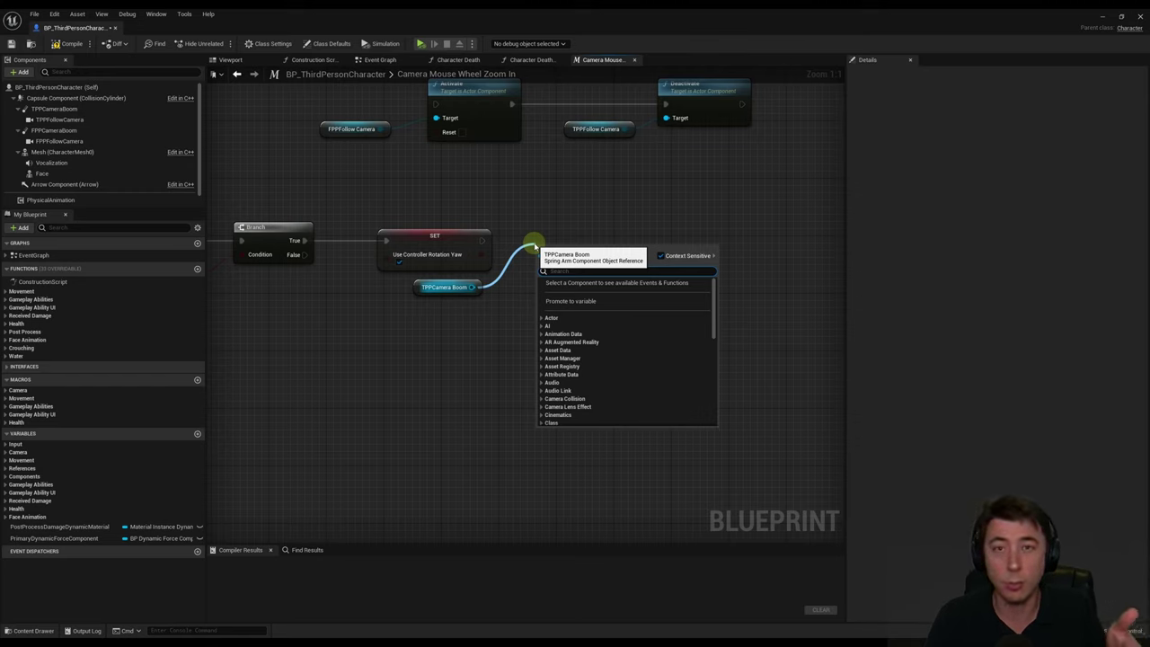
pyautogui.write('set relative')
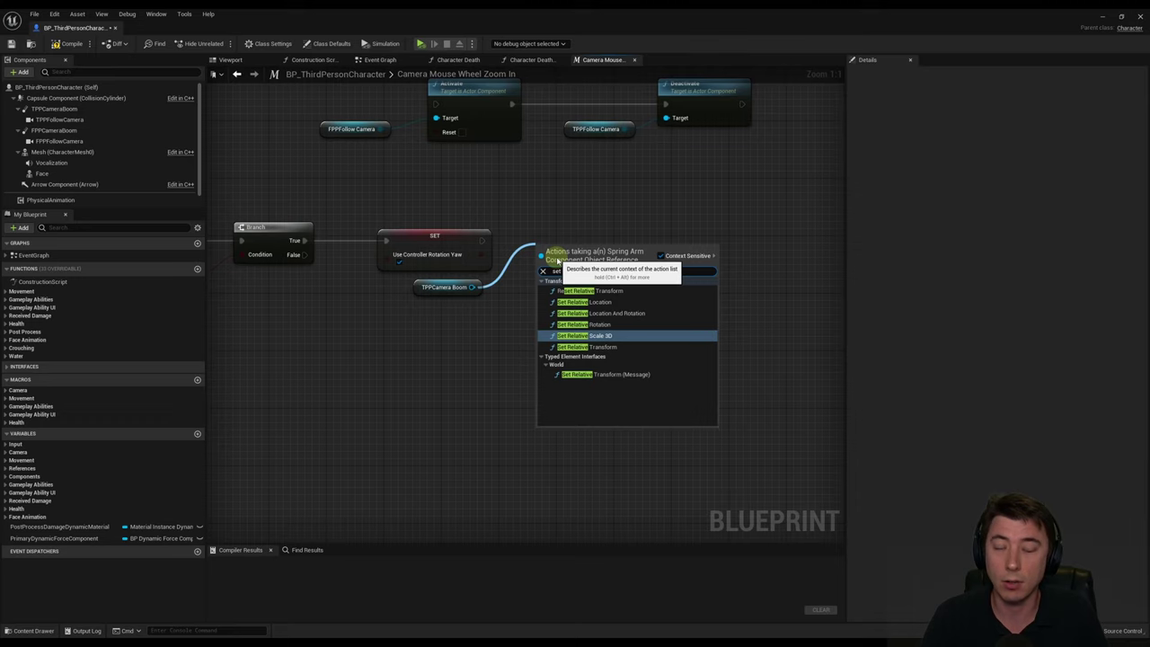
pyautogui.click(580, 302)
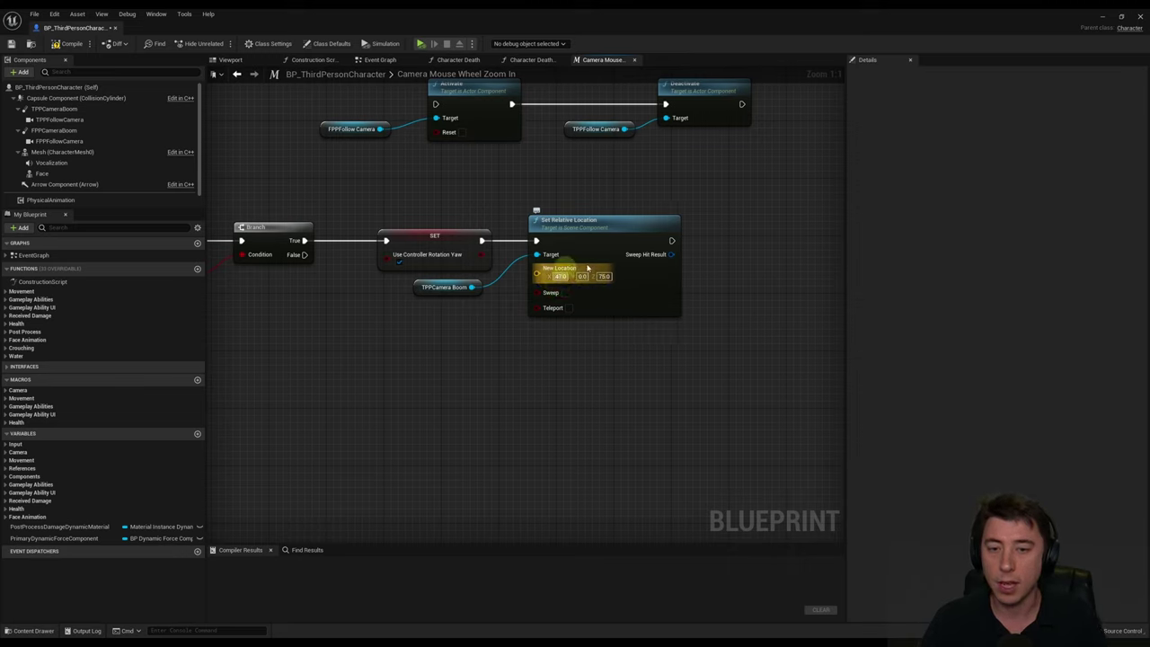
# - Check FPPCameraBoom's settings and chain a TPP Camera Boom Target Arm Length setter of 20 after Set Relative Location
pyautogui.click(41, 131)
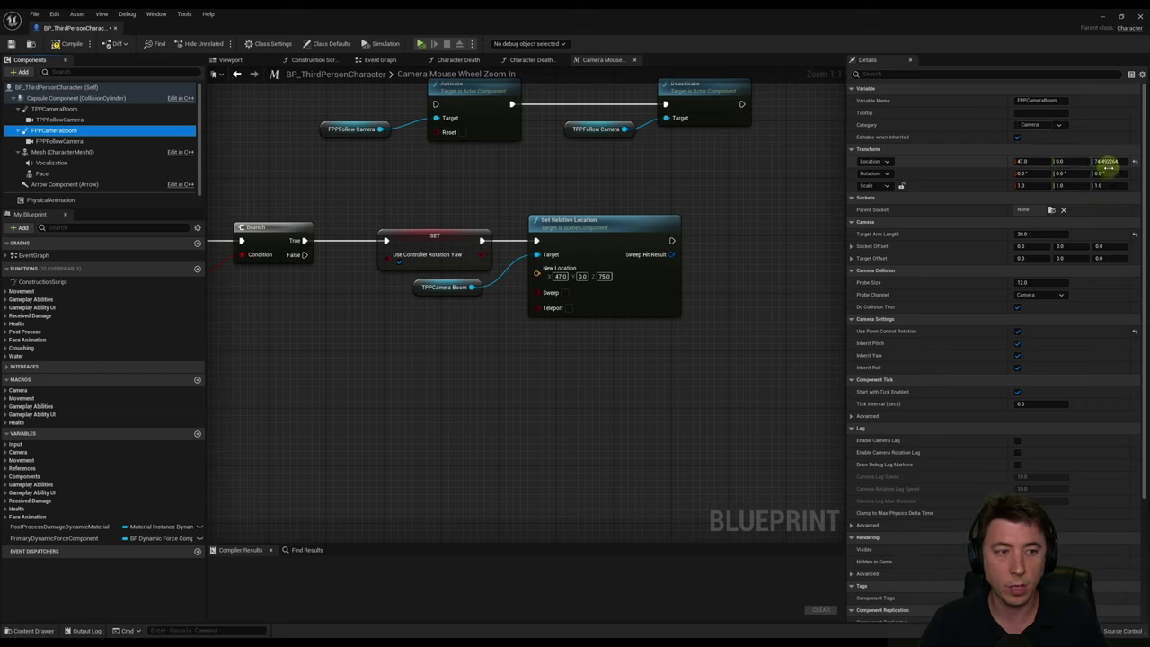
pyautogui.click(512, 343)
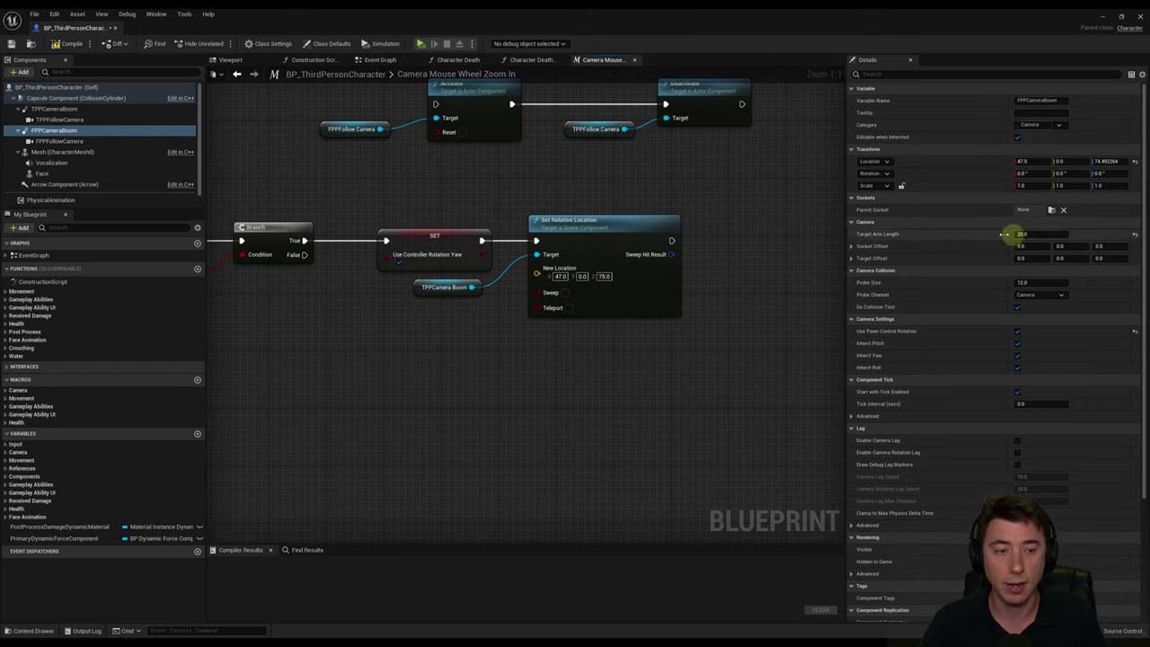
pyautogui.click(438, 293)
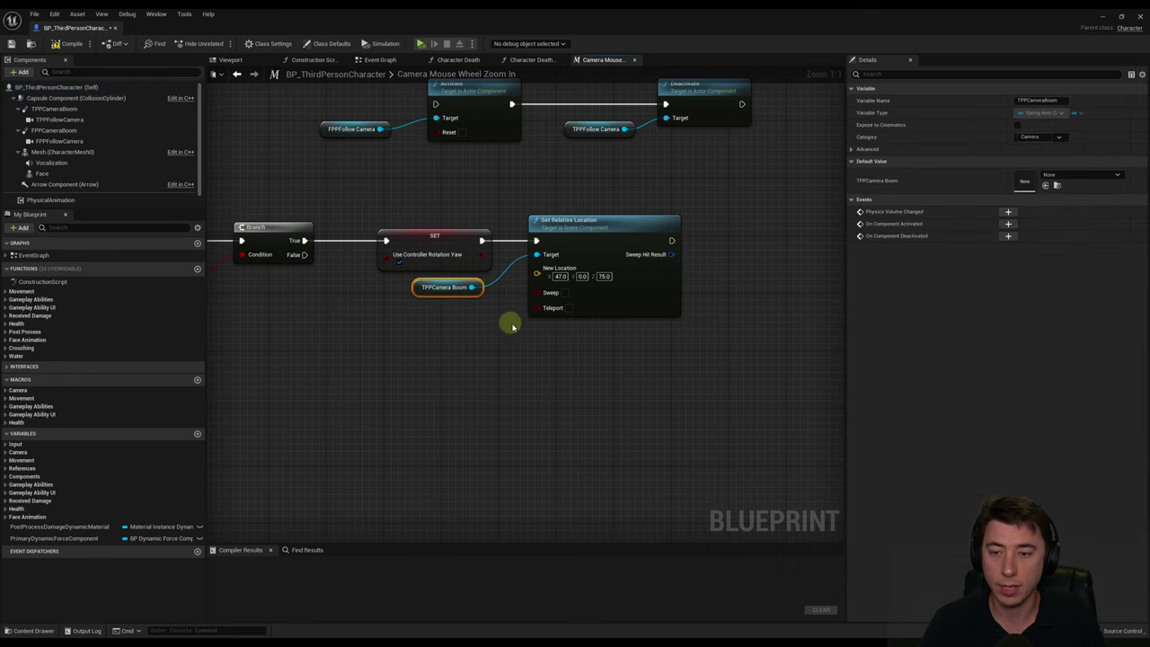
pyautogui.hotkey('ctrl', 'v')
pyautogui.moveTo(735, 310); pyautogui.dragTo(627, 323, button='right')
pyautogui.moveTo(552, 350); pyautogui.dragTo(644, 244)
pyautogui.write('set targe')
pyautogui.press('Up')
pyautogui.press('Return')
pyautogui.click(712, 262)
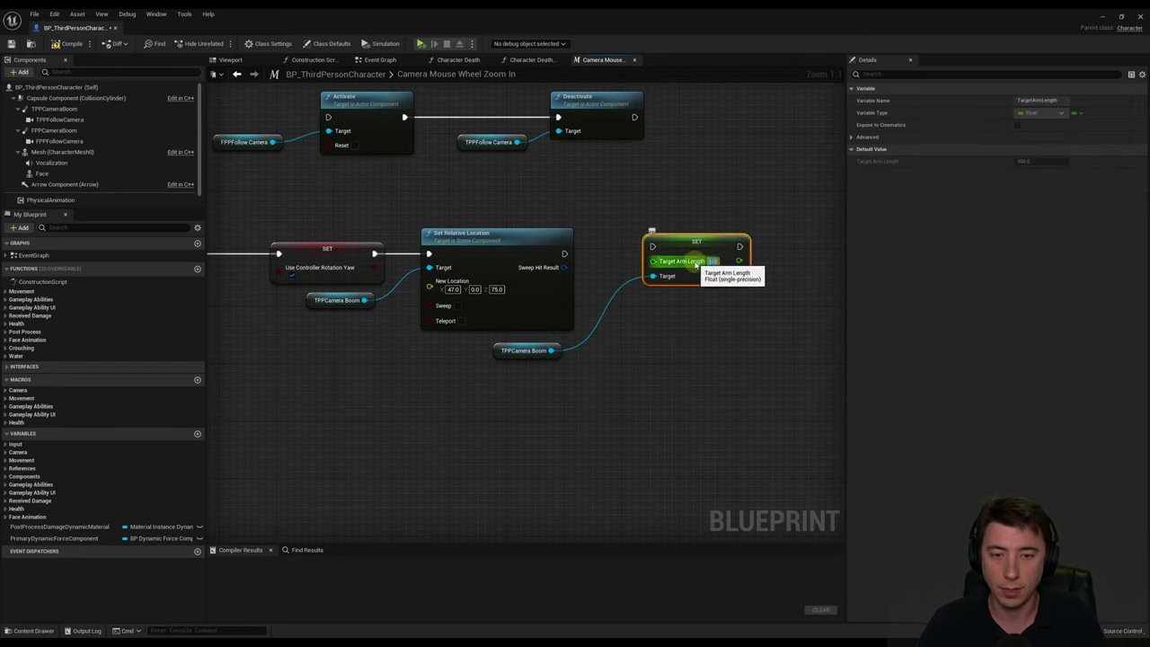
pyautogui.moveTo(564, 254); pyautogui.dragTo(654, 247)
# - Delete the unused Activate and Deactivate nodes with their camera references, and move the Inputs node above the arm length nodes
pyautogui.moveTo(253, 96); pyautogui.dragTo(695, 171)
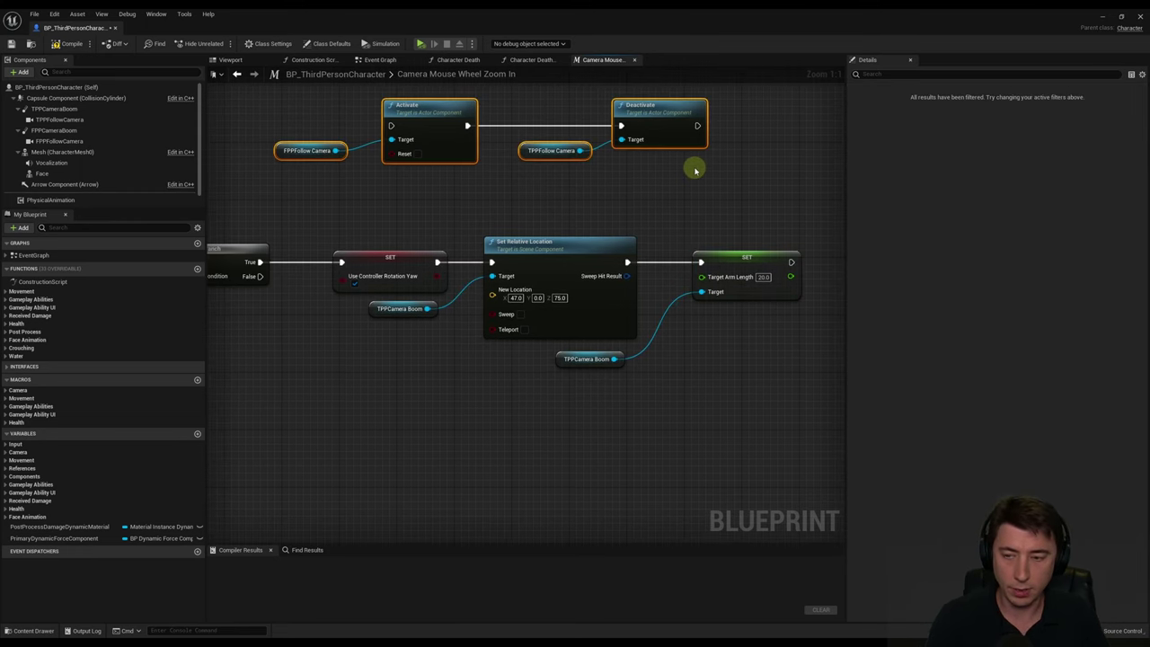
pyautogui.press('Delete')
pyautogui.scroll(-4, 382, 211)
pyautogui.moveTo(339, 295); pyautogui.dragTo(578, 301, button='right')
pyautogui.scroll(-1, 513, 287)
pyautogui.moveTo(468, 277); pyautogui.dragTo(533, 278, button='right')
pyautogui.scroll(2, 359, 237)
pyautogui.moveTo(354, 217); pyautogui.dragTo(291, 135)
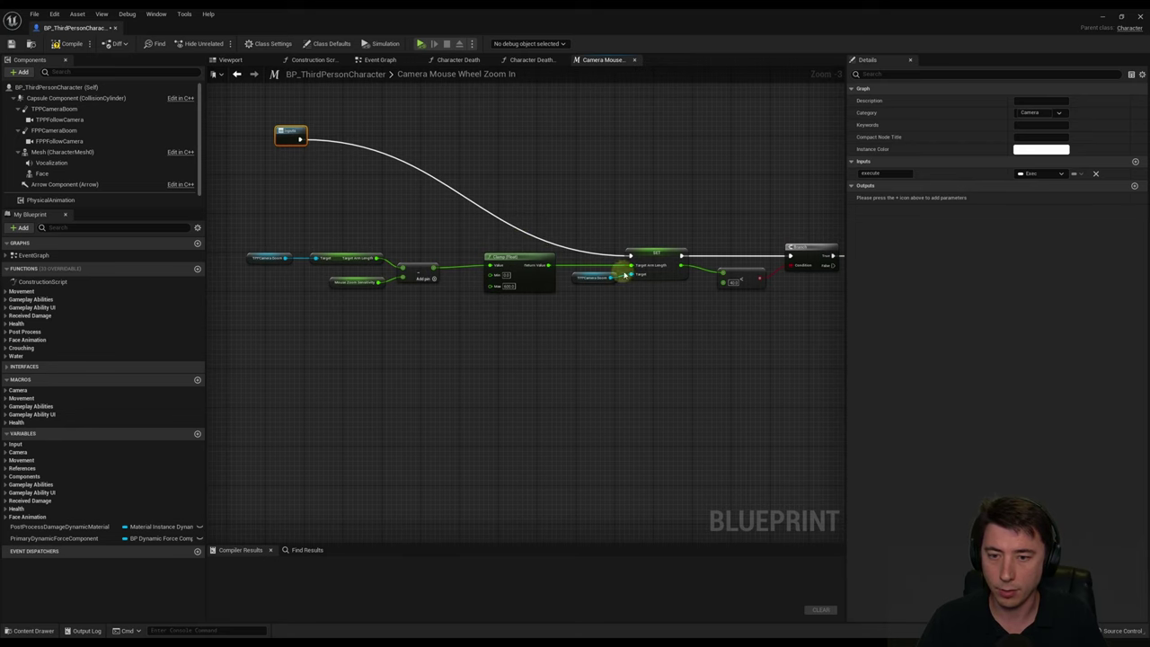
# - Review the Zoom In macro's node chain and compile the Blueprint
pyautogui.scroll(3, 408, 294)
pyautogui.moveTo(586, 332); pyautogui.dragTo(269, 331, button='right')
pyautogui.moveTo(642, 330); pyautogui.dragTo(127, 319, button='right')
pyautogui.click(463, 355)
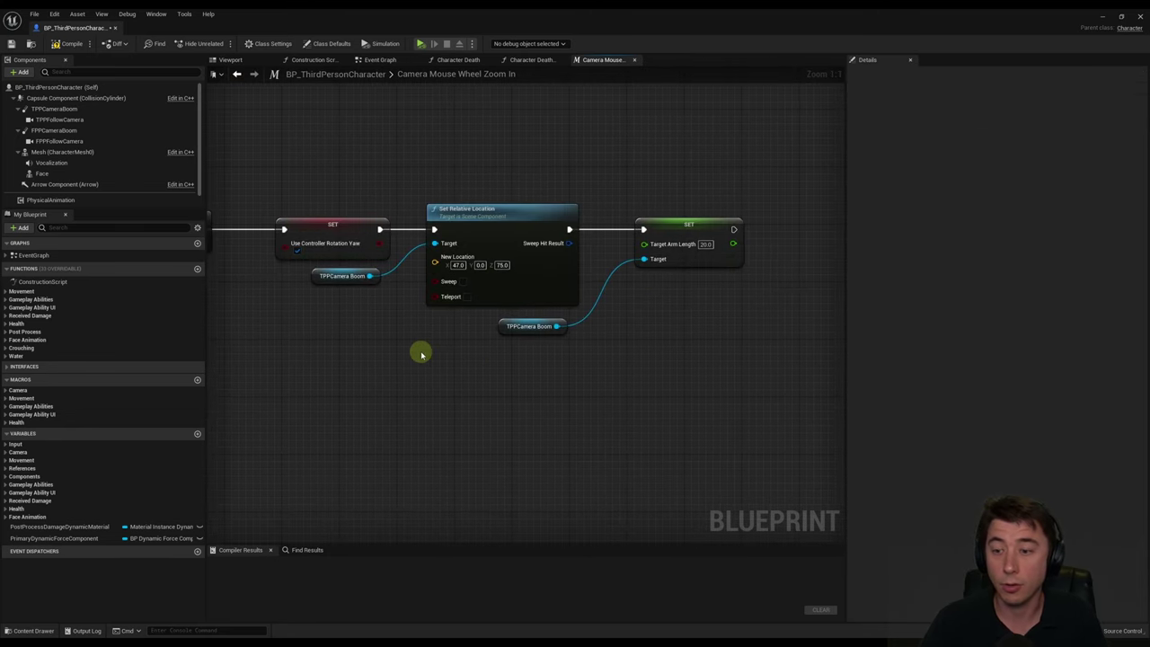
pyautogui.moveTo(402, 357); pyautogui.dragTo(676, 351, button='right')
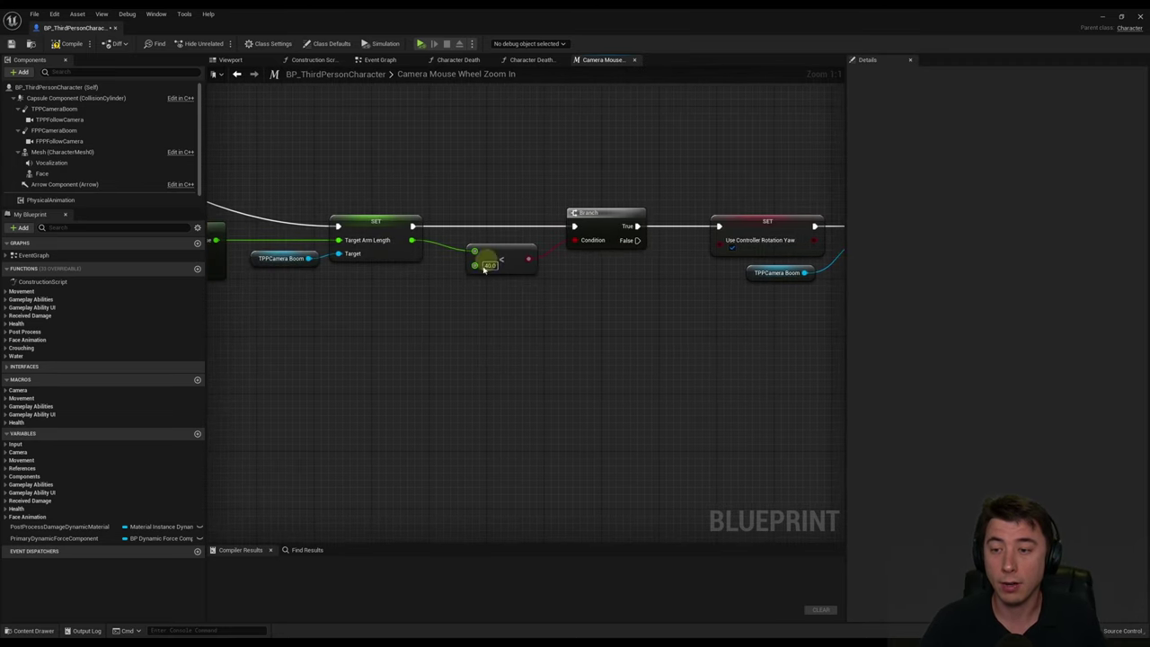
pyautogui.click(68, 44)
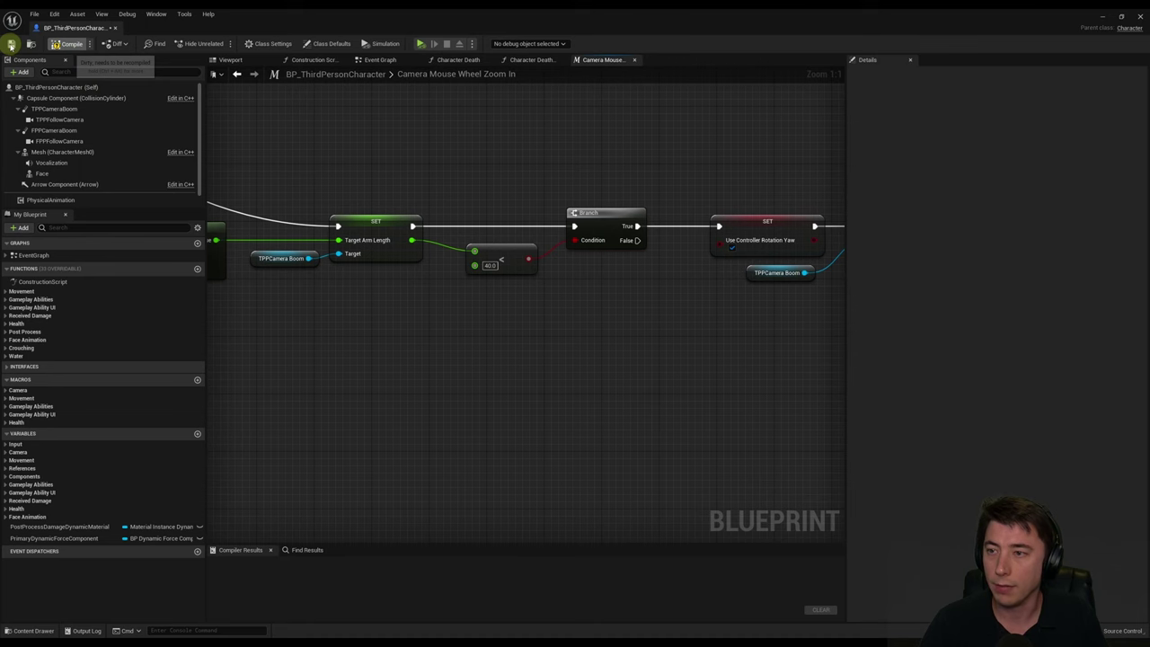
pyautogui.click(66, 44)
# - Open the Camera Mouse Wheel Zoom Out macro and delete the FPPFollowCamera Is Active check feeding the Branch
pyautogui.click(379, 59)
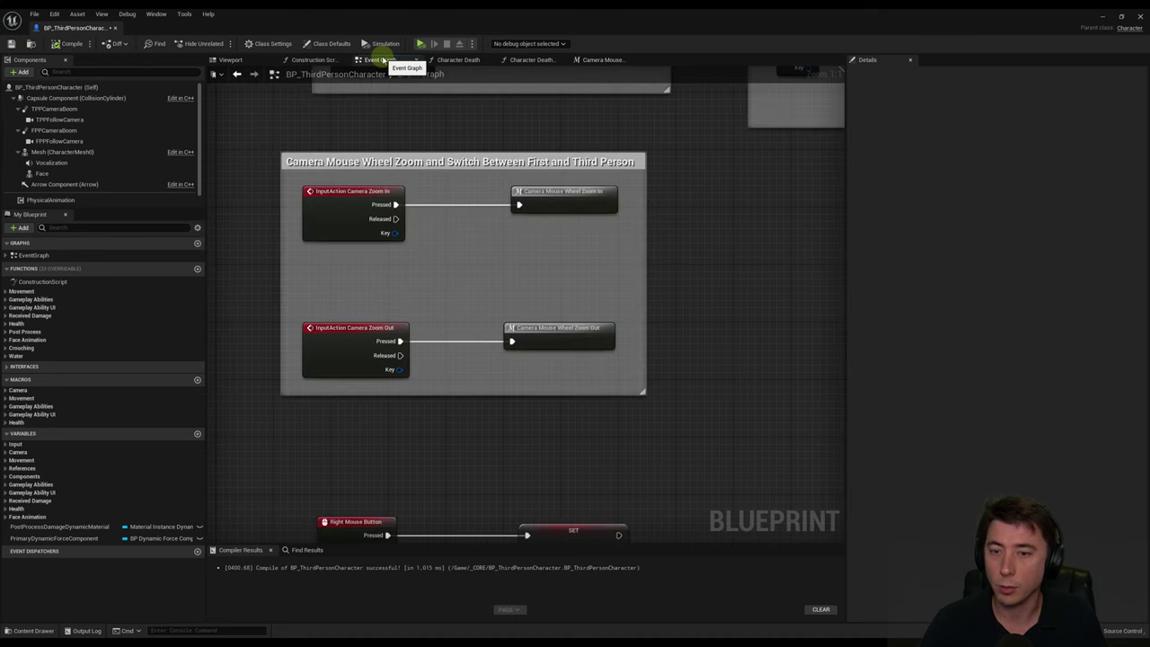
pyautogui.doubleClick(574, 334)
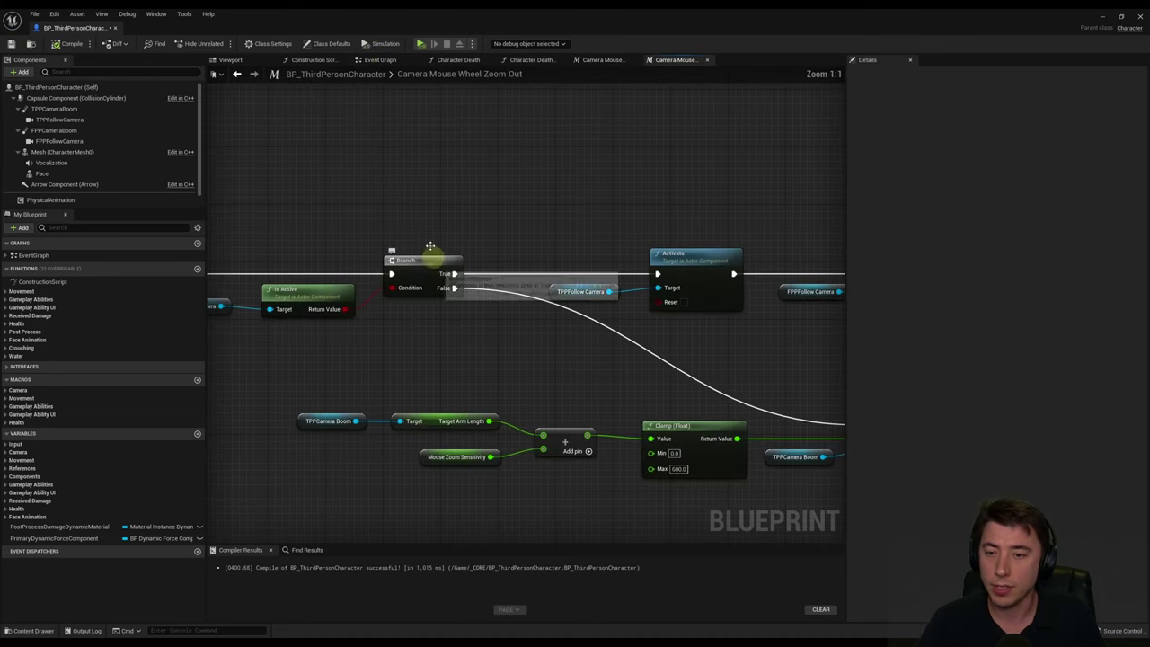
pyautogui.click(329, 303)
pyautogui.click(304, 305)
pyautogui.moveTo(286, 290); pyautogui.dragTo(472, 326)
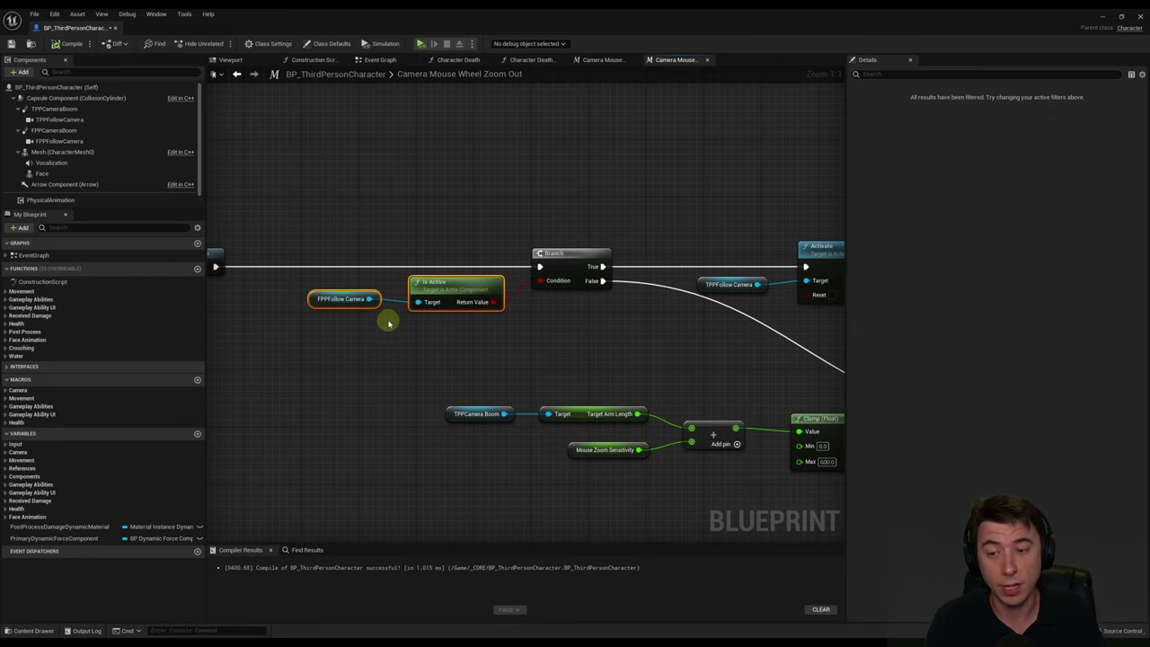
pyautogui.press('Delete')
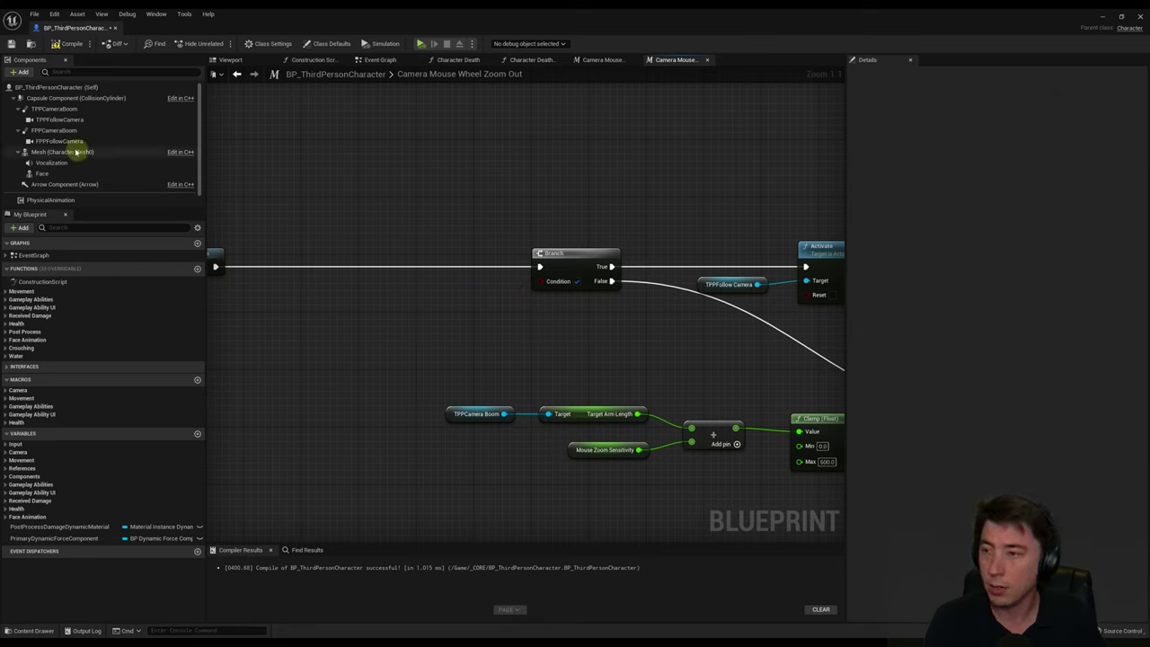
# - Add a TPPCameraBoom Target Arm Length getter feeding a less-than comparison against 30
pyautogui.moveTo(45, 108); pyautogui.dragTo(332, 316)
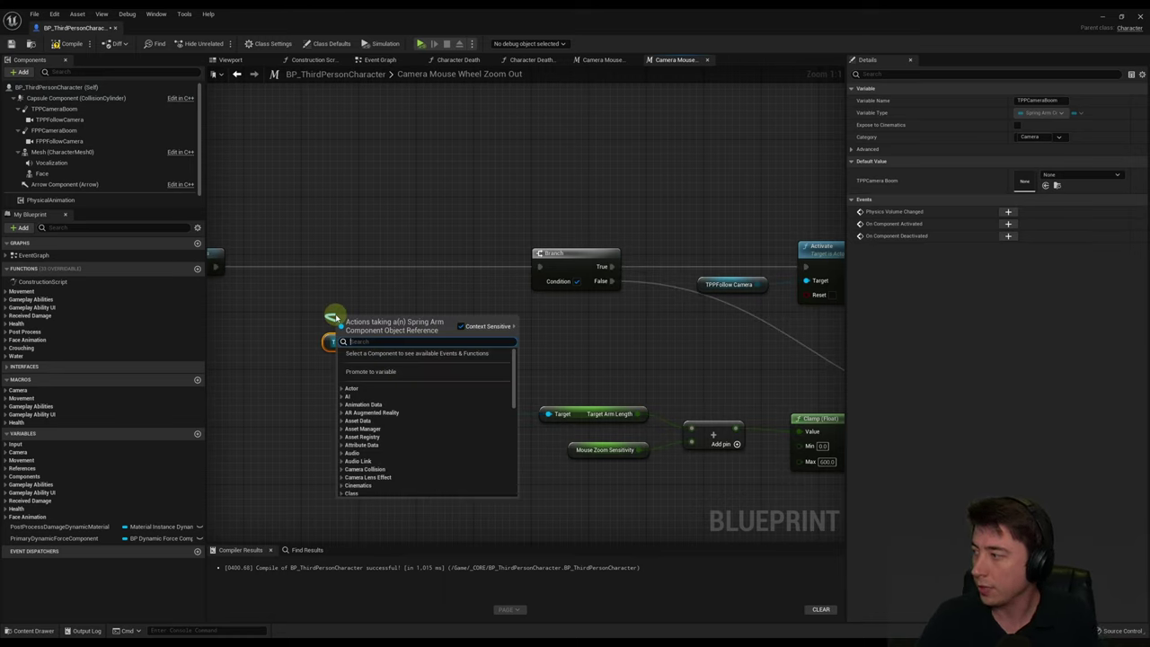
pyautogui.write('target arm')
pyautogui.press('Down')
pyautogui.press('Down')
pyautogui.press('Up')
pyautogui.press('Return')
pyautogui.moveTo(400, 321); pyautogui.dragTo(444, 329)
pyautogui.write('<')
pyautogui.press('Return')
pyautogui.write('1')
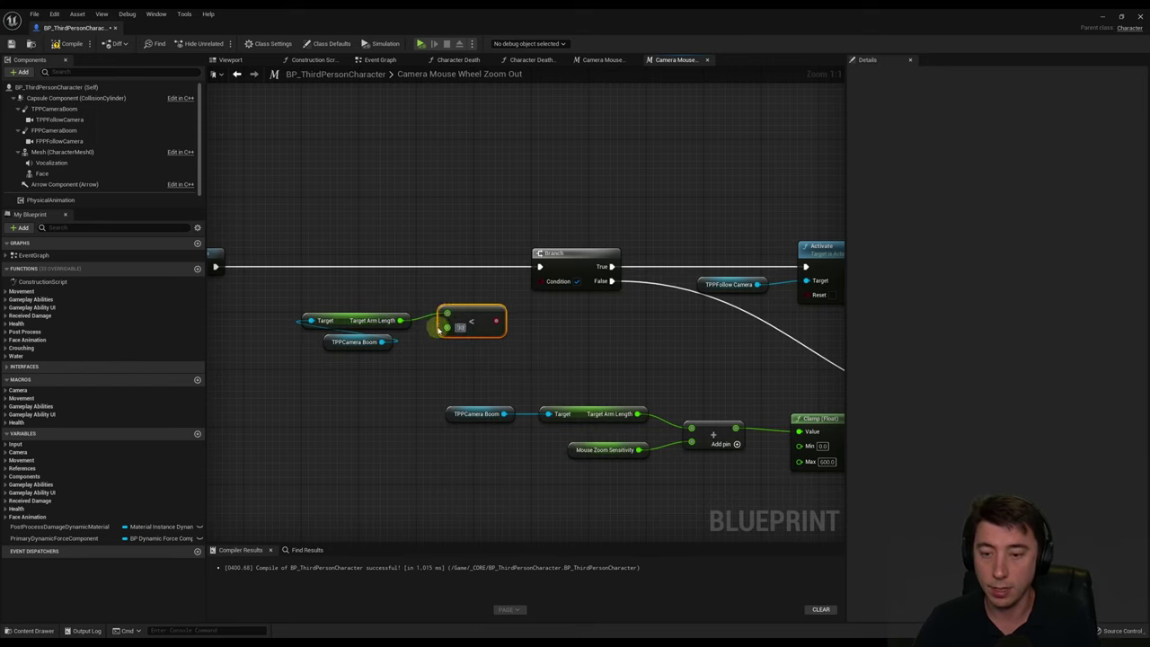
# - Connect the less-than result to the Branch condition and arrange the comparison nodes in front of the Branch
pyautogui.moveTo(305, 301); pyautogui.dragTo(501, 365)
pyautogui.moveTo(483, 318); pyautogui.dragTo(542, 282)
pyautogui.moveTo(415, 302); pyautogui.dragTo(472, 300)
pyautogui.click(438, 233)
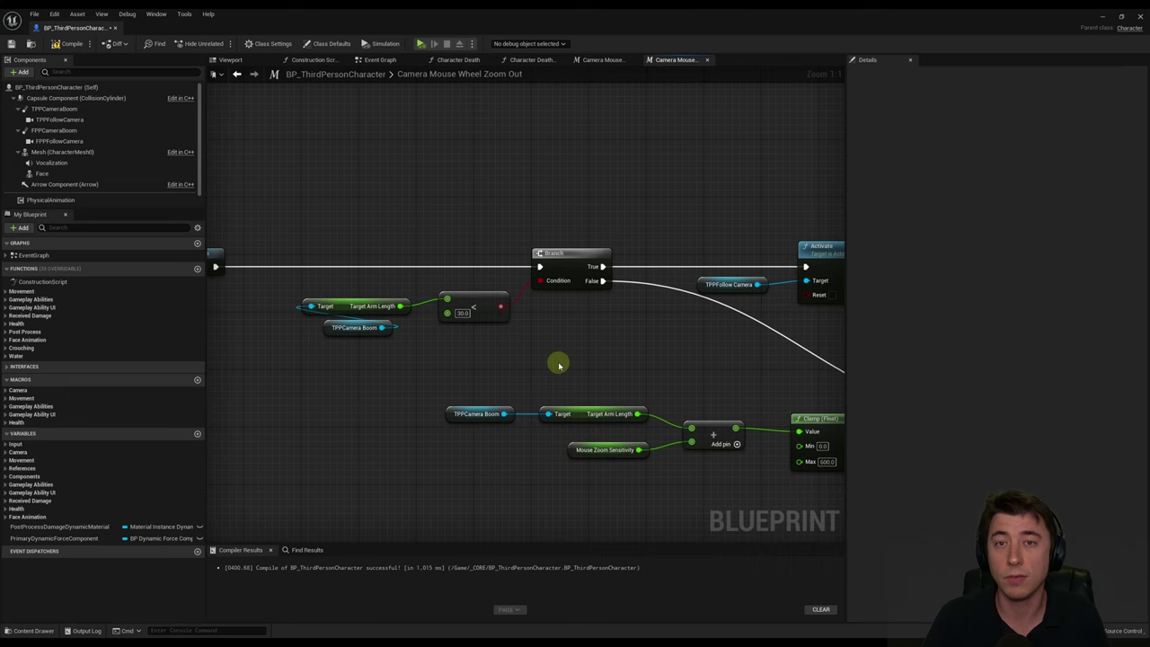
# - Delete the camera Activate and Deactivate nodes following the Branch in the Zoom Out macro
pyautogui.moveTo(729, 371); pyautogui.dragTo(314, 360, button='right')
pyautogui.moveTo(294, 196); pyautogui.dragTo(643, 288)
pyautogui.press('Delete')
# - Move the Zoom Out macro's Use Controller Rotation Yaw setter near the Branch and connect it to the True output
pyautogui.moveTo(804, 252); pyautogui.dragTo(523, 254)
pyautogui.moveTo(455, 237); pyautogui.dragTo(648, 248, button='right')
pyautogui.moveTo(751, 267); pyautogui.dragTo(566, 268)
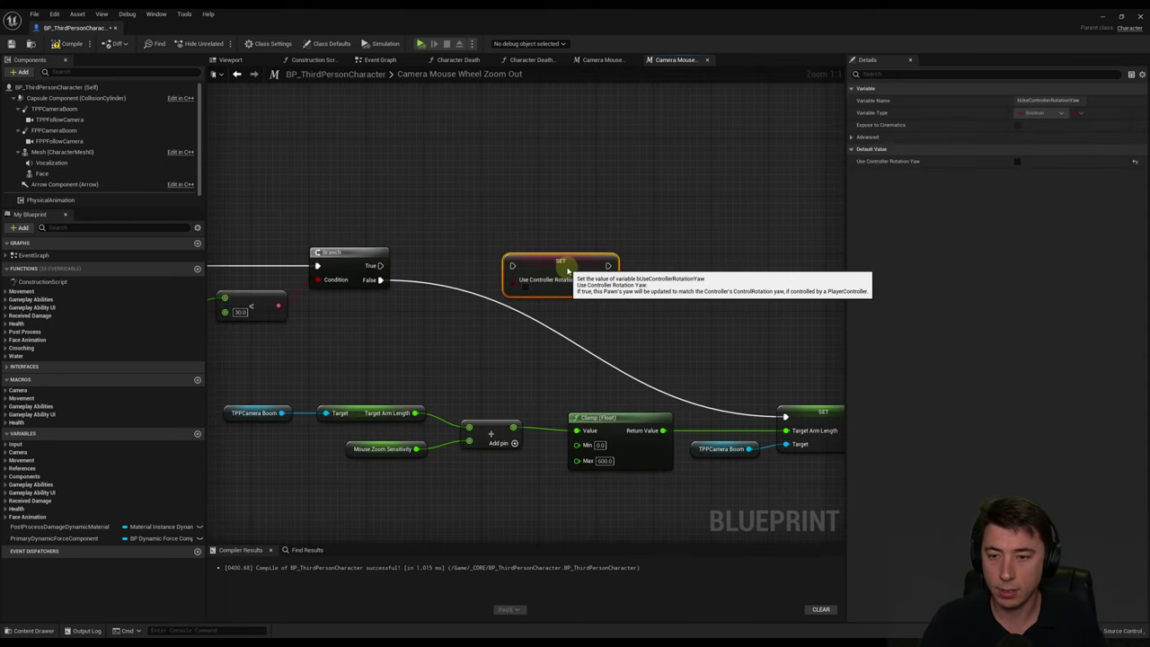
pyautogui.moveTo(378, 266); pyautogui.dragTo(515, 268)
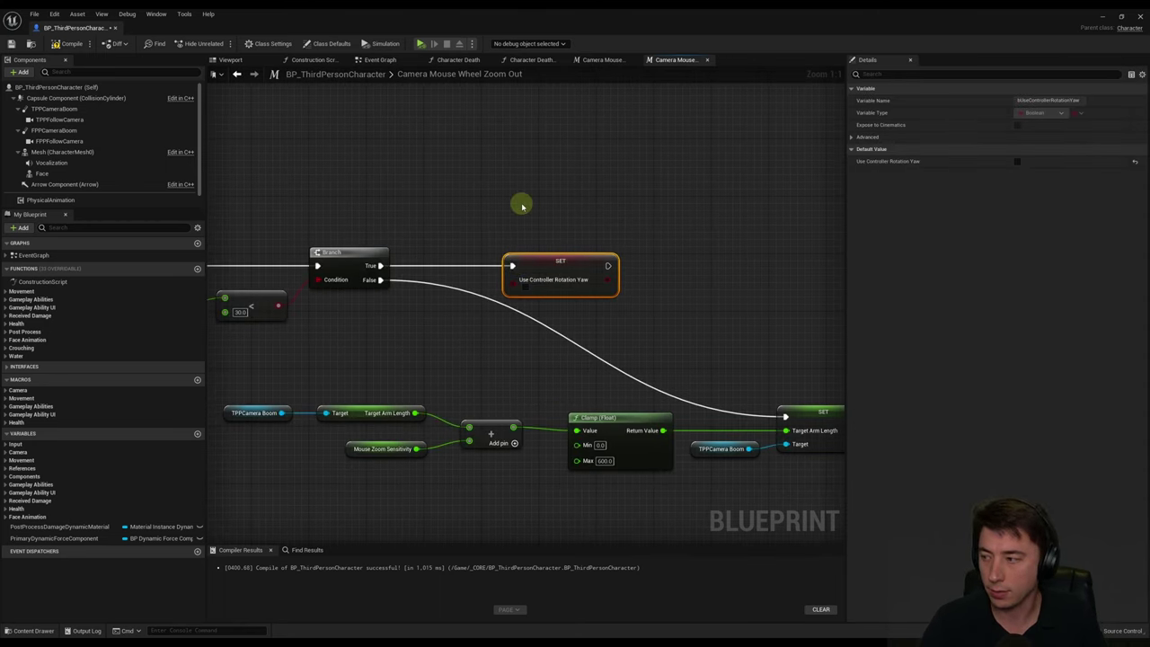
pyautogui.click(522, 206)
# - Add a Set Relative Location node for TPPCameraBoom after the Zoom Out yaw setter, with Teleport enabled
pyautogui.moveTo(42, 110); pyautogui.dragTo(660, 266)
pyautogui.write('set relative loca')
pyautogui.press('Return')
pyautogui.moveTo(701, 275); pyautogui.dragTo(701, 253)
pyautogui.moveTo(609, 266); pyautogui.dragTo(671, 267)
pyautogui.click(602, 221)
pyautogui.click(700, 334)
pyautogui.click(701, 333)
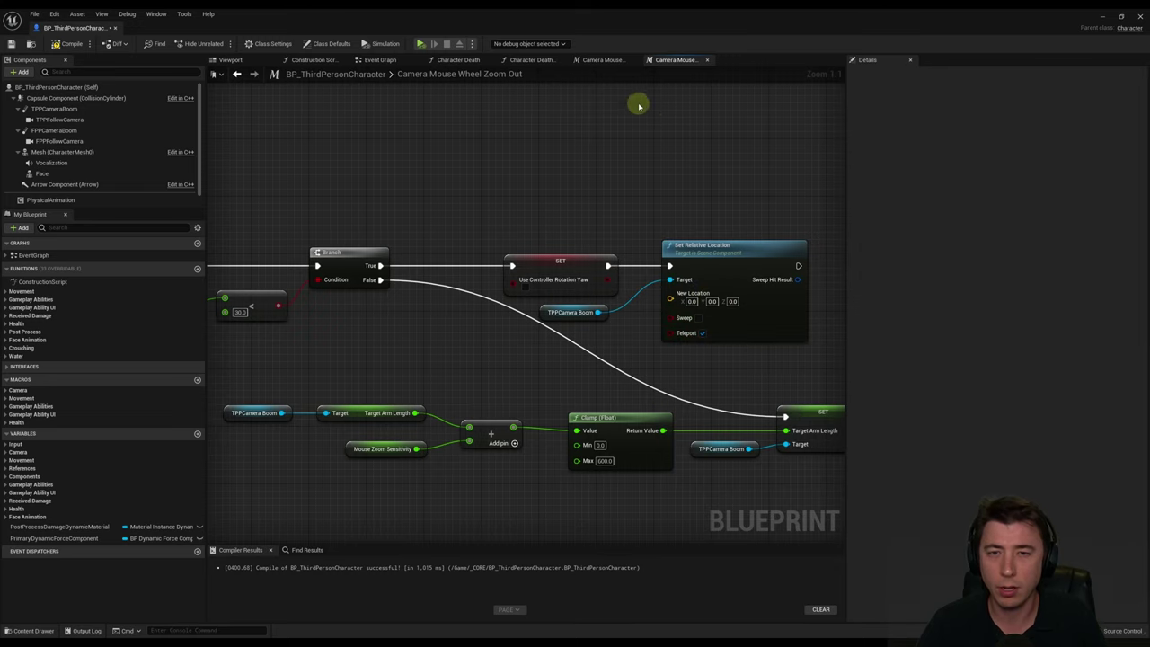
# - Enable Teleport on the Set Relative Location node in the Camera Mouse Wheel Zoom In macro
pyautogui.click(603, 60)
pyautogui.moveTo(697, 176); pyautogui.dragTo(617, 167, button='right')
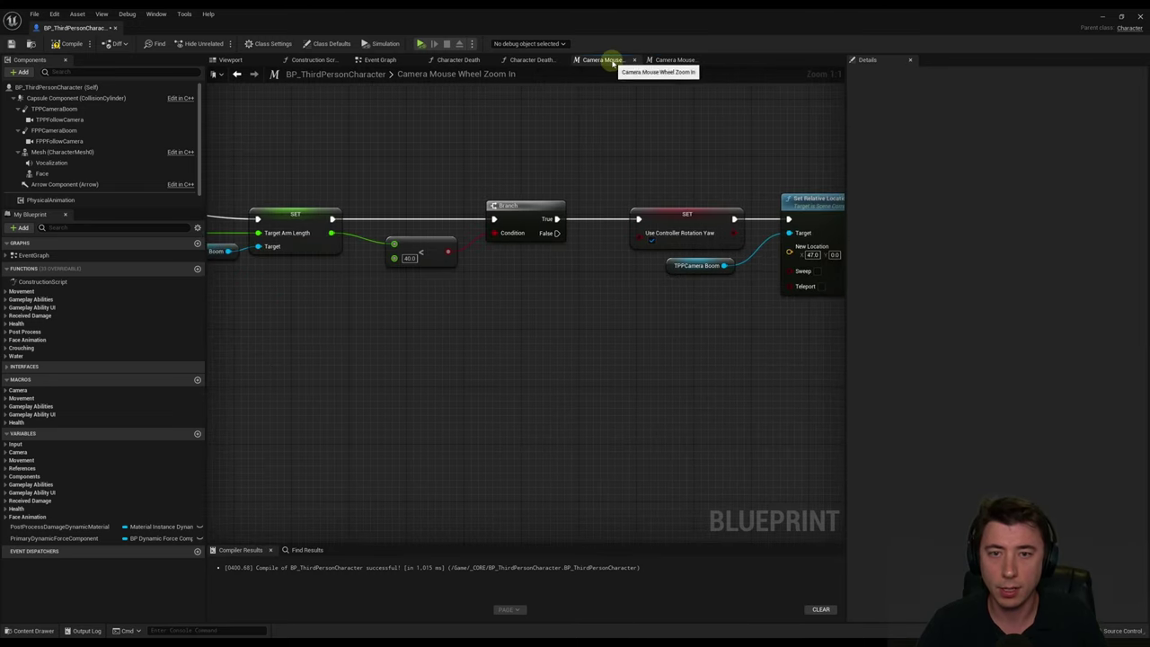
pyautogui.moveTo(714, 162); pyautogui.dragTo(560, 159, button='right')
pyautogui.click(670, 288)
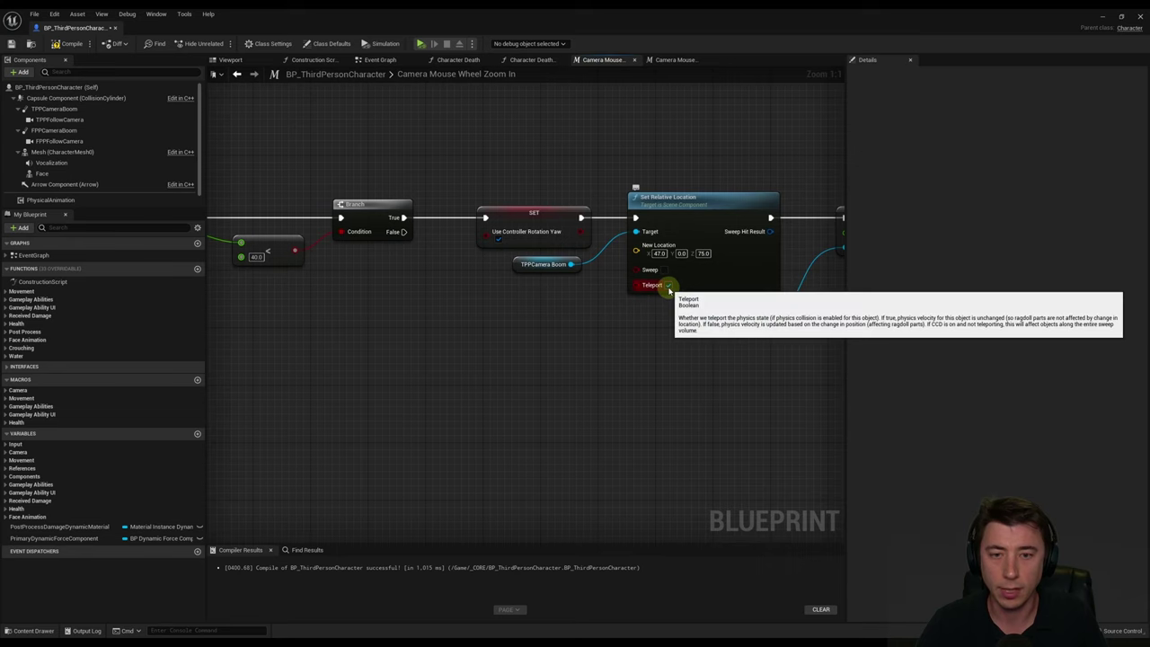
# - Add a reroute point to the Branch's False wire in the Zoom Out macro and place it above the arm length nodes
pyautogui.click(676, 60)
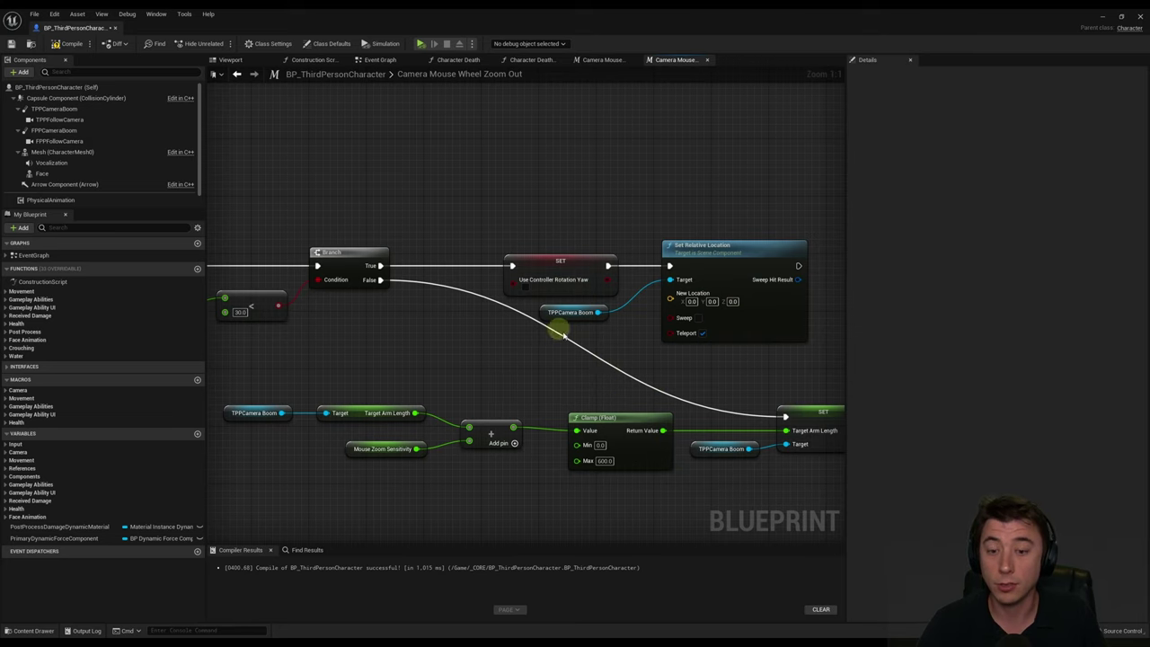
pyautogui.moveTo(481, 393); pyautogui.dragTo(531, 302, button='right')
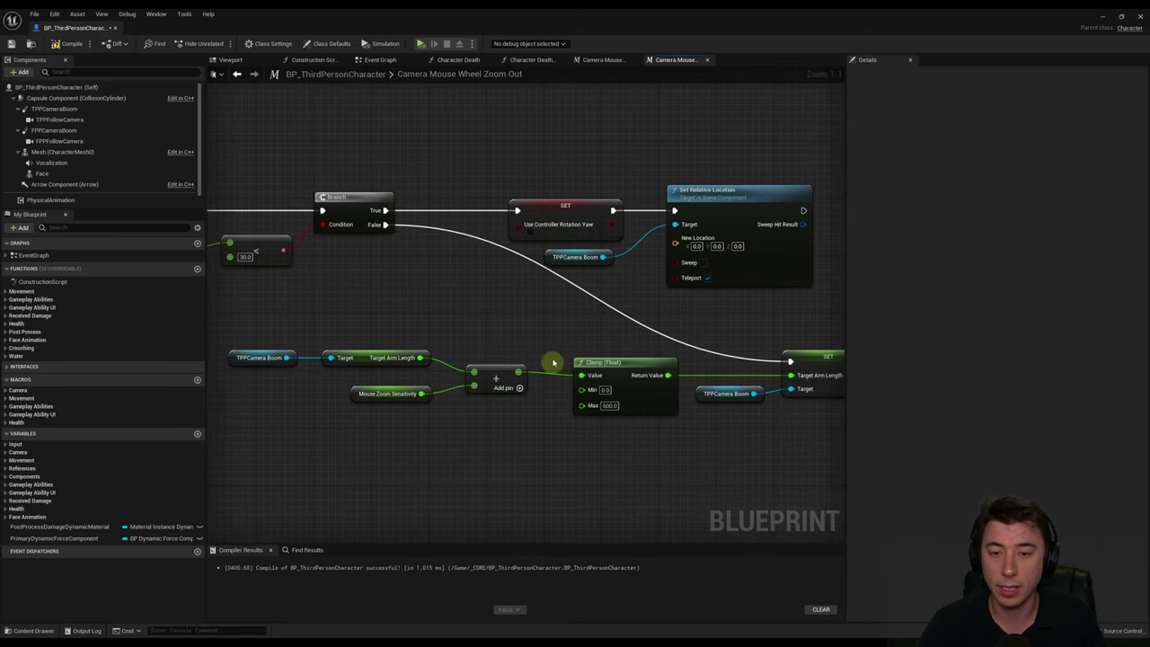
pyautogui.doubleClick(580, 291)
pyautogui.moveTo(579, 287); pyautogui.dragTo(416, 341)
# - Shift the Target Arm Length addition, Clamp and setter nodes further along the graph, past Set Relative Location, and straighten their connections
pyautogui.moveTo(228, 339); pyautogui.dragTo(813, 430)
pyautogui.moveTo(812, 430); pyautogui.dragTo(731, 429, button='right')
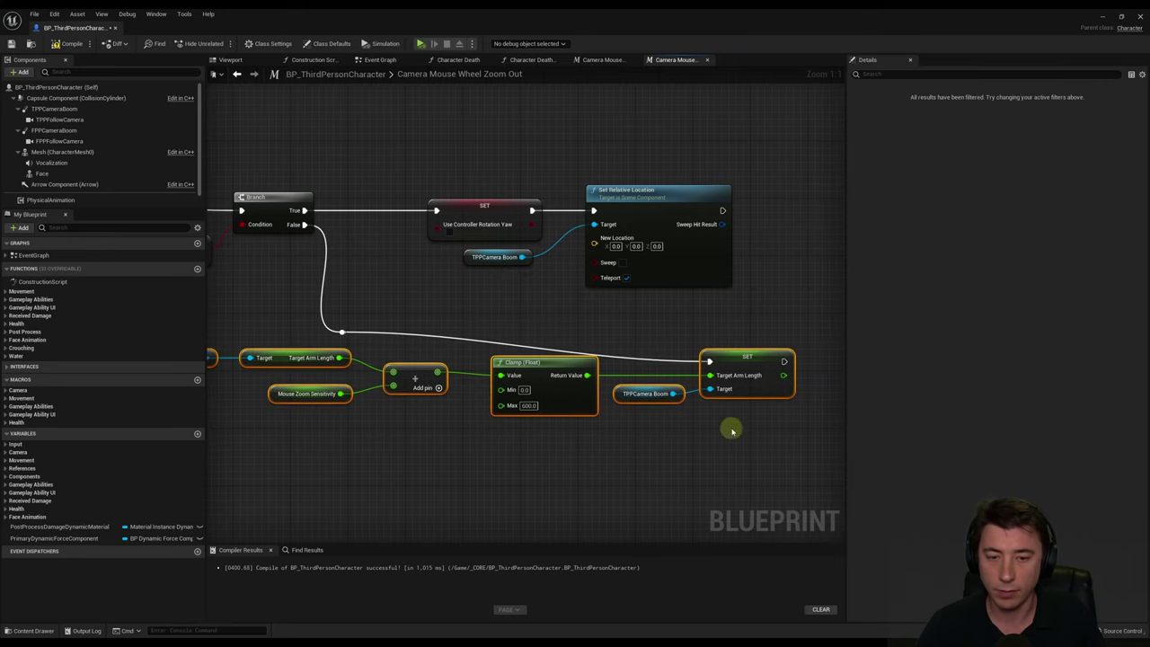
pyautogui.moveTo(540, 369); pyautogui.dragTo(817, 371)
pyautogui.press('q')
pyautogui.moveTo(817, 368); pyautogui.dragTo(642, 377, button='right')
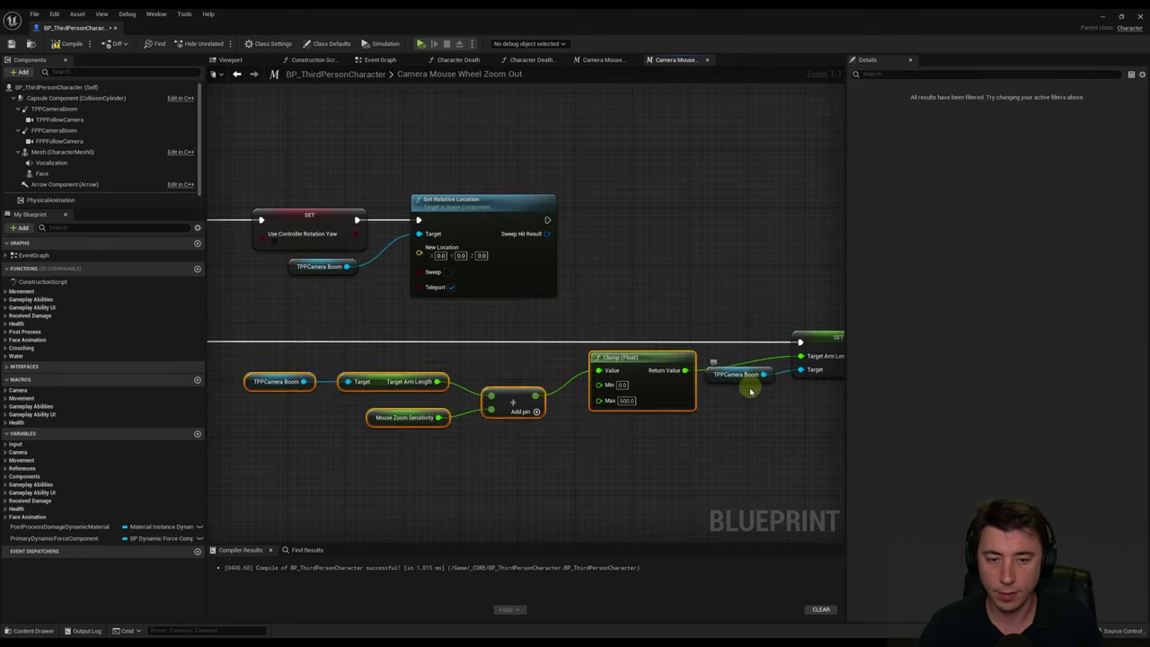
# - Lower the setter's TPPCamera Boom getter slightly and connect Set Relative Location's execution output to the Target Arm Length setter
pyautogui.moveTo(749, 379); pyautogui.dragTo(750, 394)
pyautogui.moveTo(732, 315); pyautogui.dragTo(656, 314, button='right')
pyautogui.moveTo(472, 220); pyautogui.dragTo(725, 342)
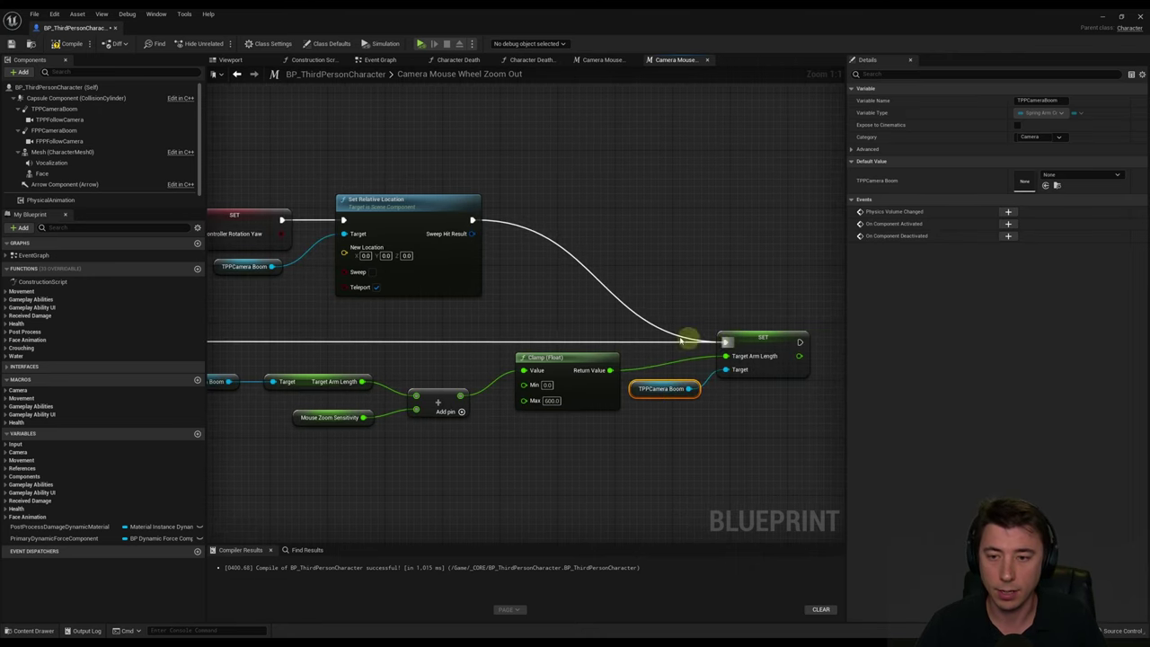
# - Set the Zoom Out Set Relative Location node's New Location Z to 58.5 and check it against the TPPCameraBoom component's location
pyautogui.moveTo(681, 340); pyautogui.dragTo(603, 304, button='right')
pyautogui.moveTo(393, 286); pyautogui.dragTo(595, 310, button='right')
pyautogui.moveTo(442, 299); pyautogui.dragTo(487, 306, button='right')
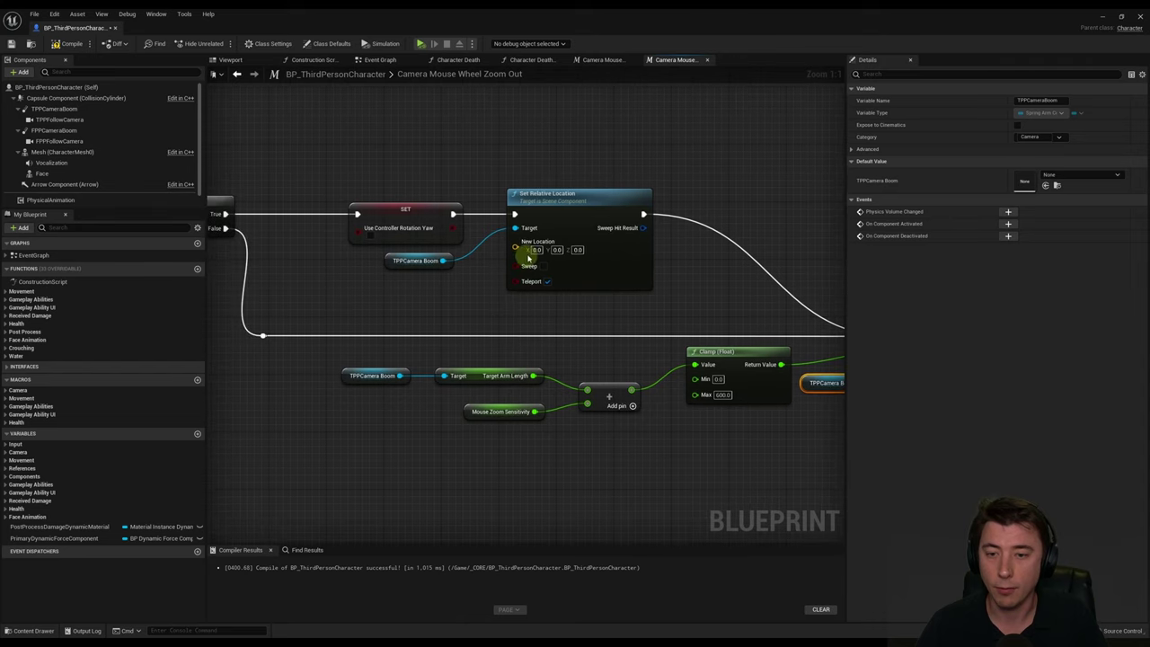
pyautogui.click(536, 250)
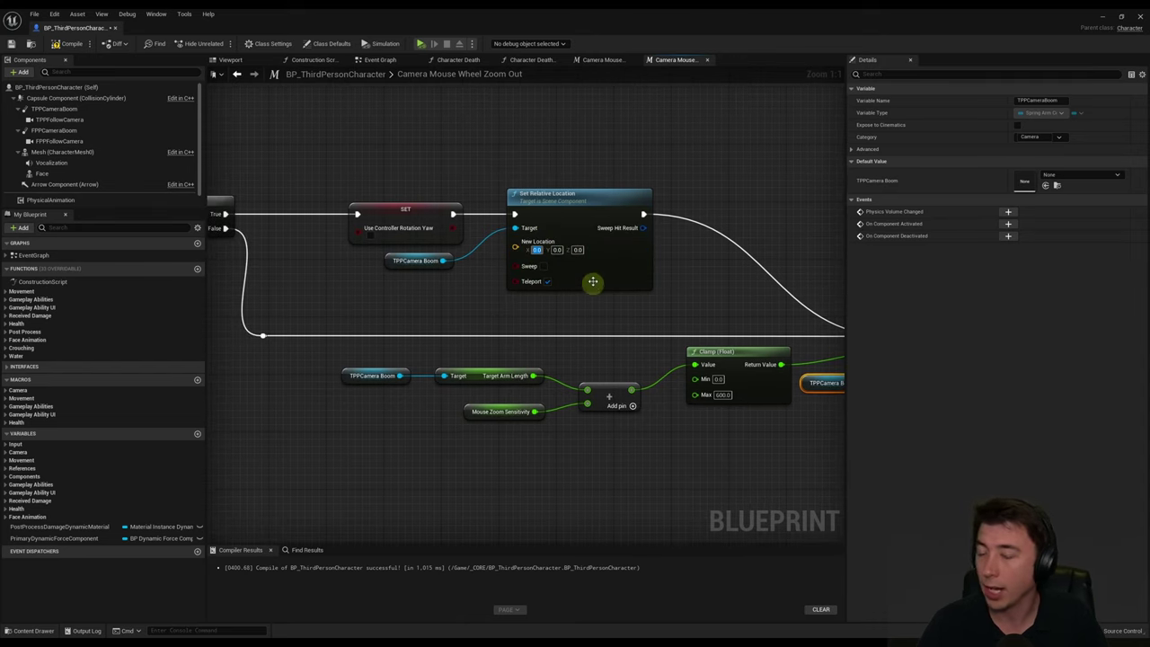
pyautogui.write('67.5')
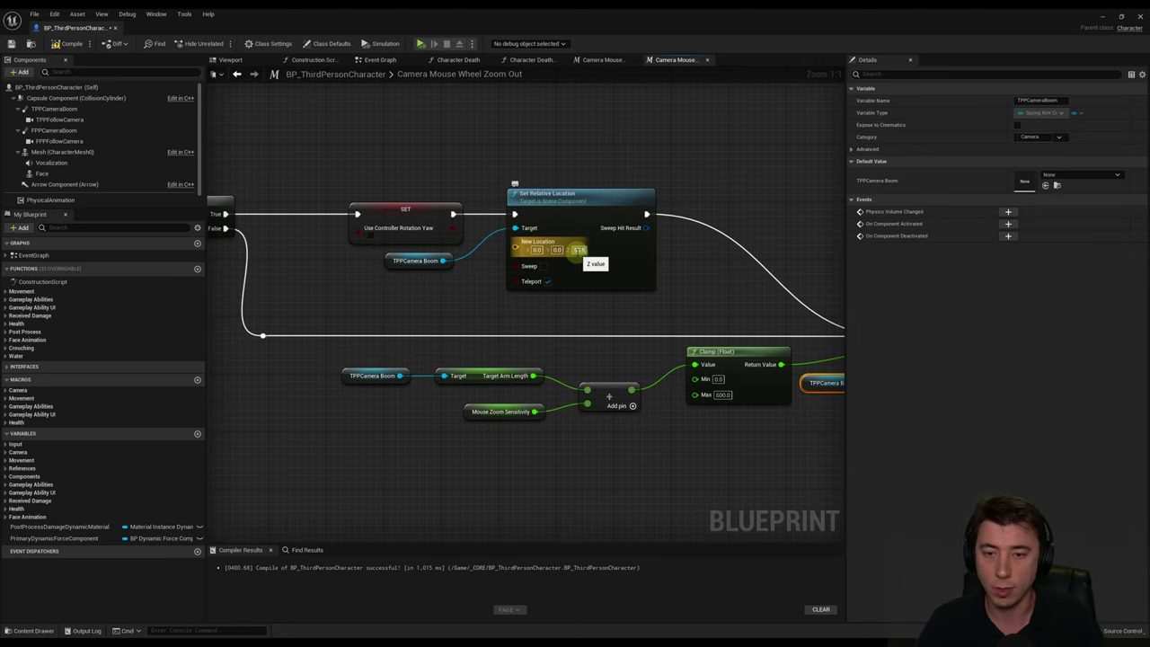
pyautogui.click(576, 318)
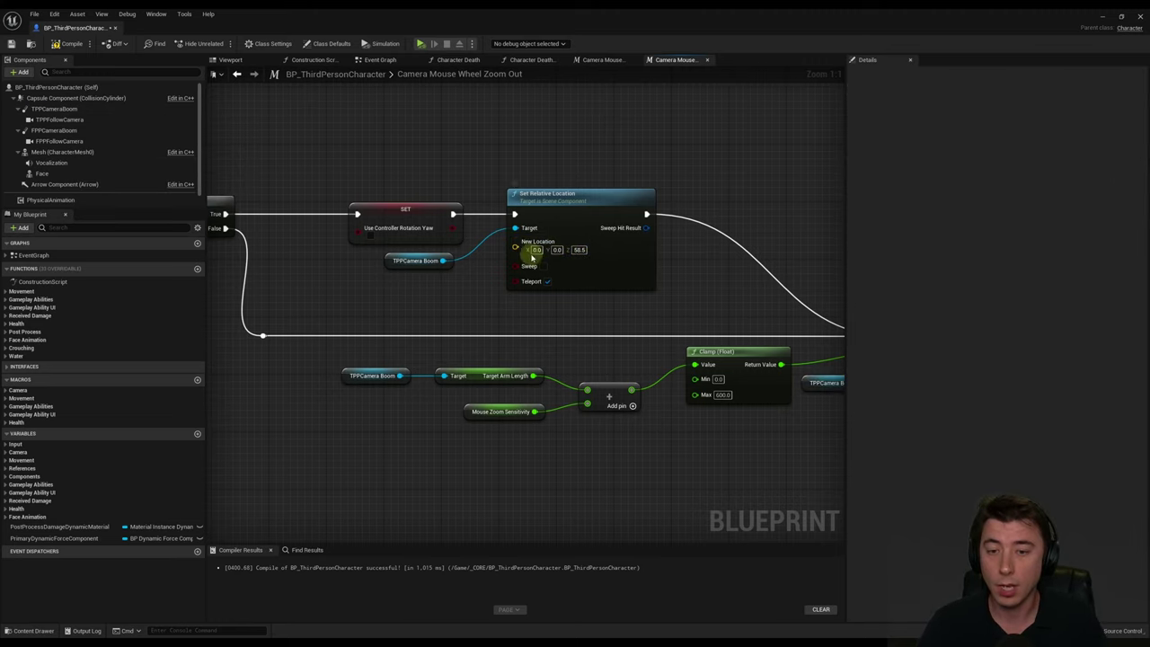
pyautogui.click(54, 109)
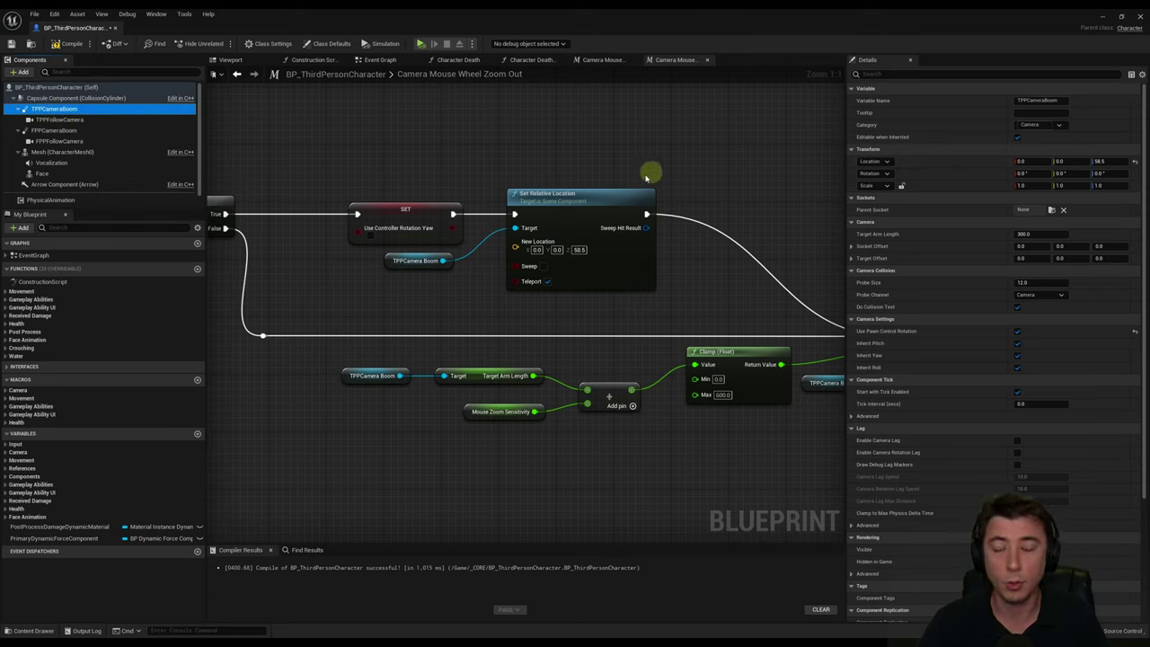
pyautogui.click(408, 273)
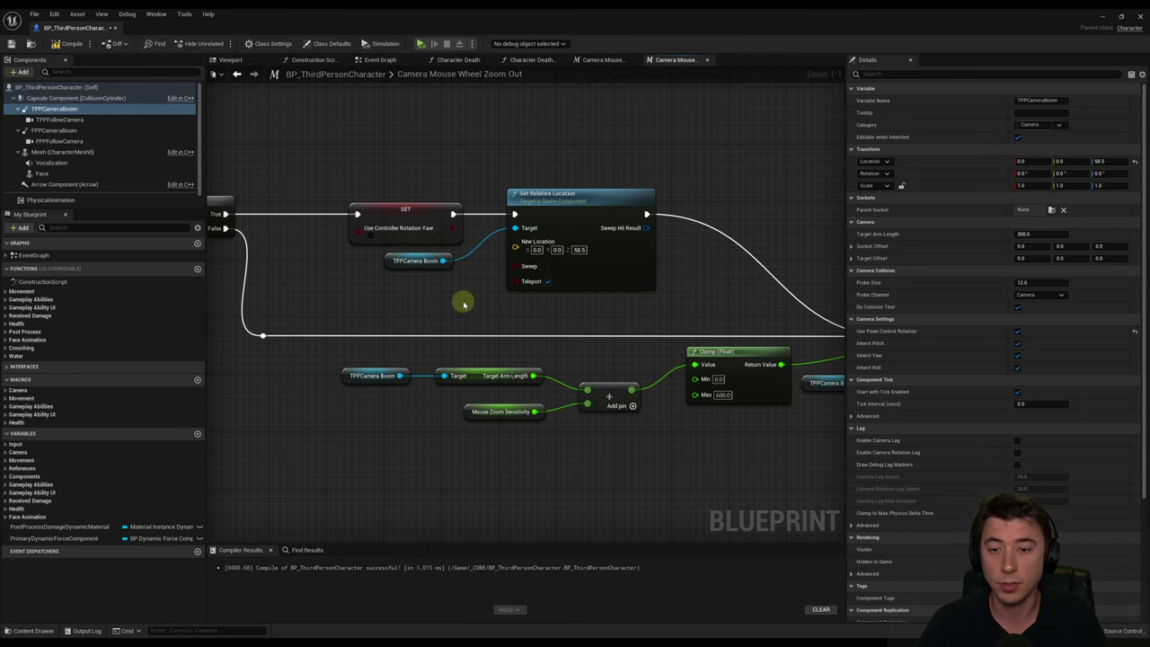
# - Review the Zoom Out macro from the arm length comparison and Branch through Set Relative Location to the Target Arm Length setter
pyautogui.moveTo(341, 318); pyautogui.dragTo(665, 313, button='right')
pyautogui.moveTo(338, 333)
pyautogui.mouseDown(button='right')
pyautogui.moveTo(539, 330)
pyautogui.moveTo(424, 310)
pyautogui.mouseUp(button='right')
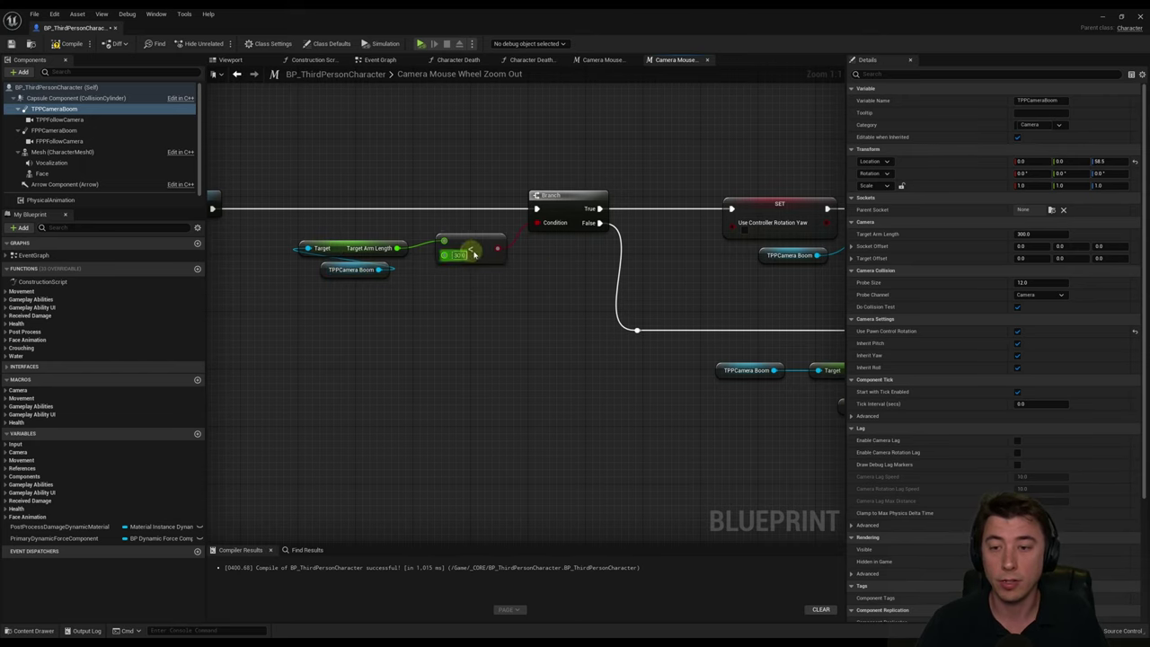
pyautogui.moveTo(580, 260); pyautogui.dragTo(387, 274, button='right')
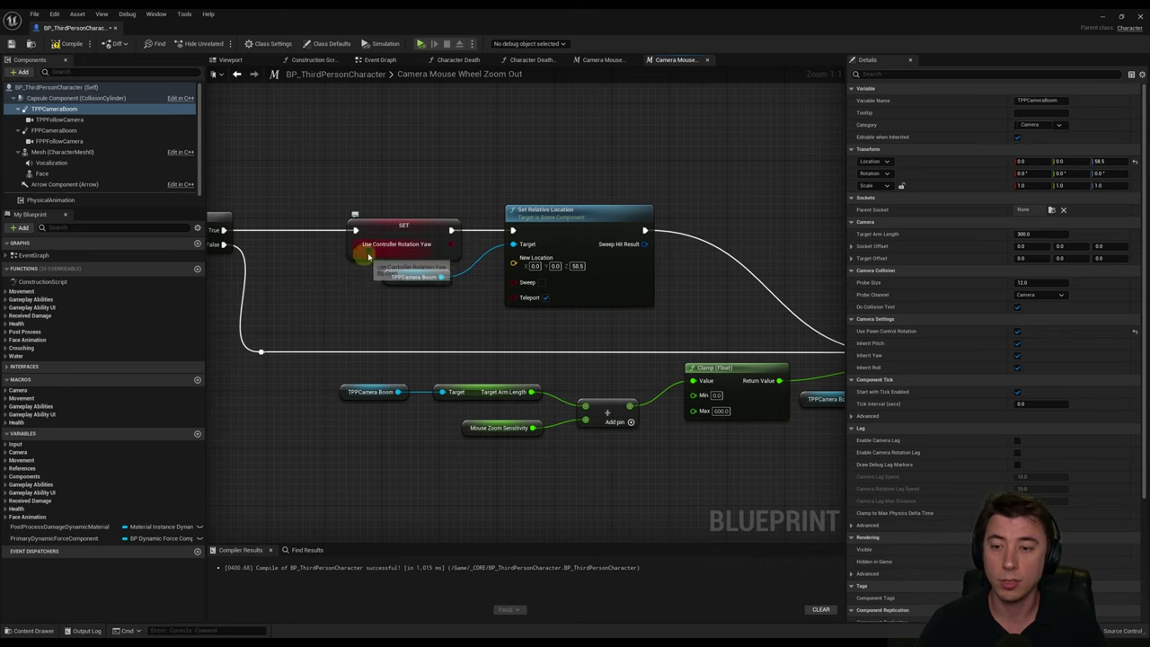
pyautogui.moveTo(458, 300); pyautogui.dragTo(398, 281, button='right')
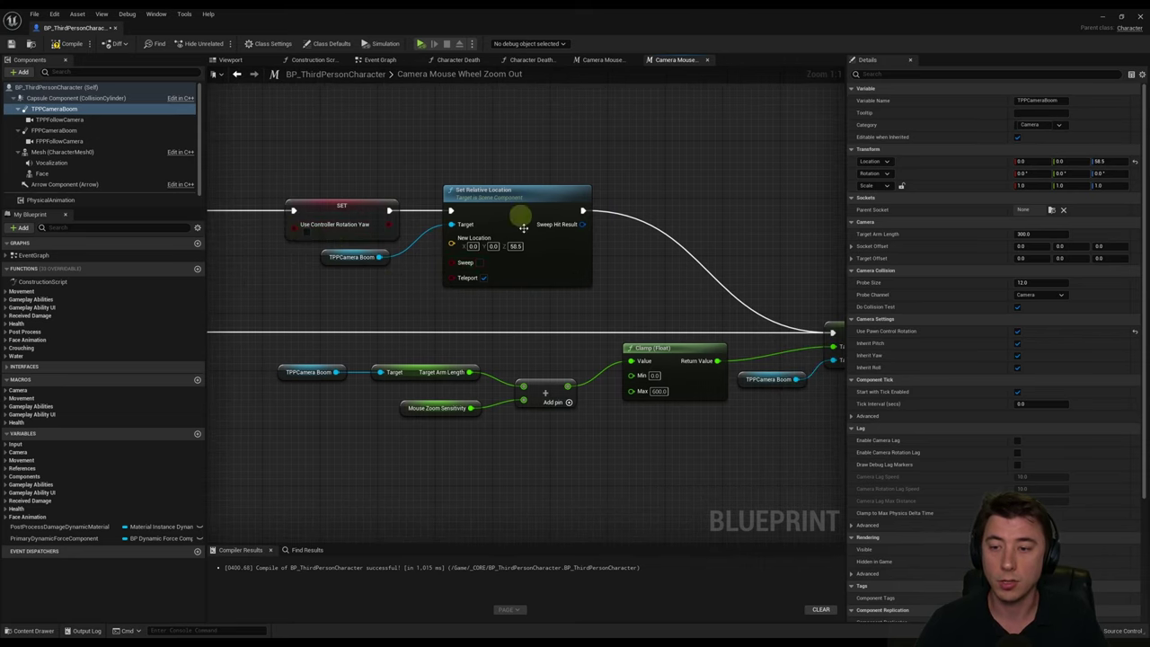
pyautogui.moveTo(567, 307); pyautogui.dragTo(390, 257, button='right')
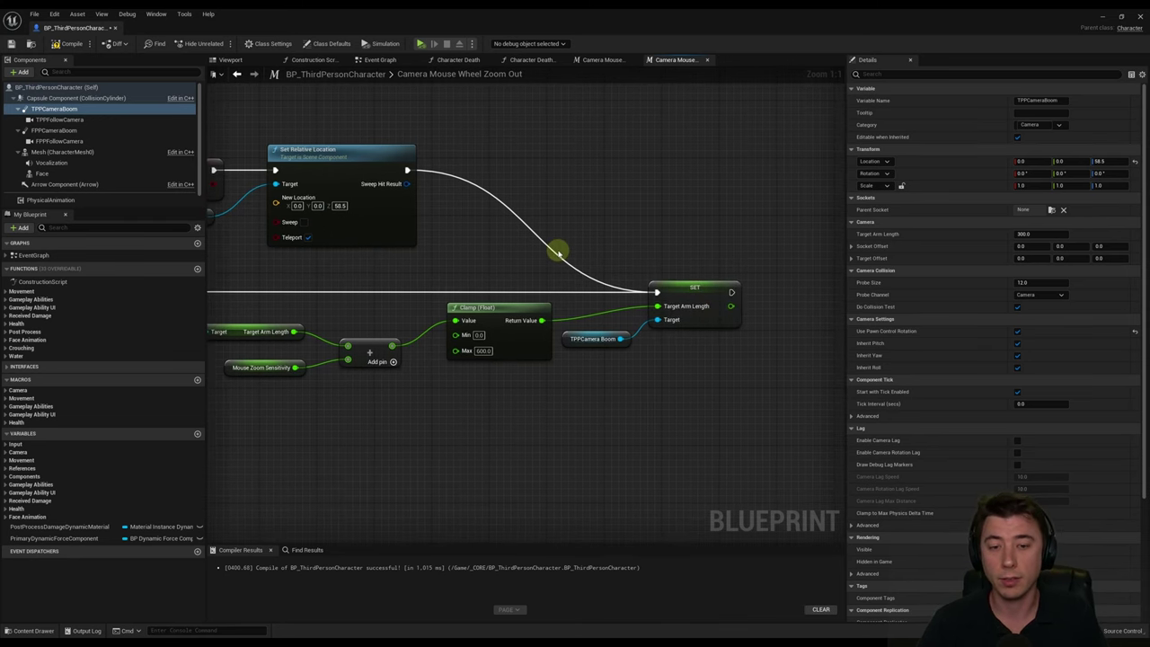
pyautogui.moveTo(500, 268); pyautogui.dragTo(623, 225, button='right')
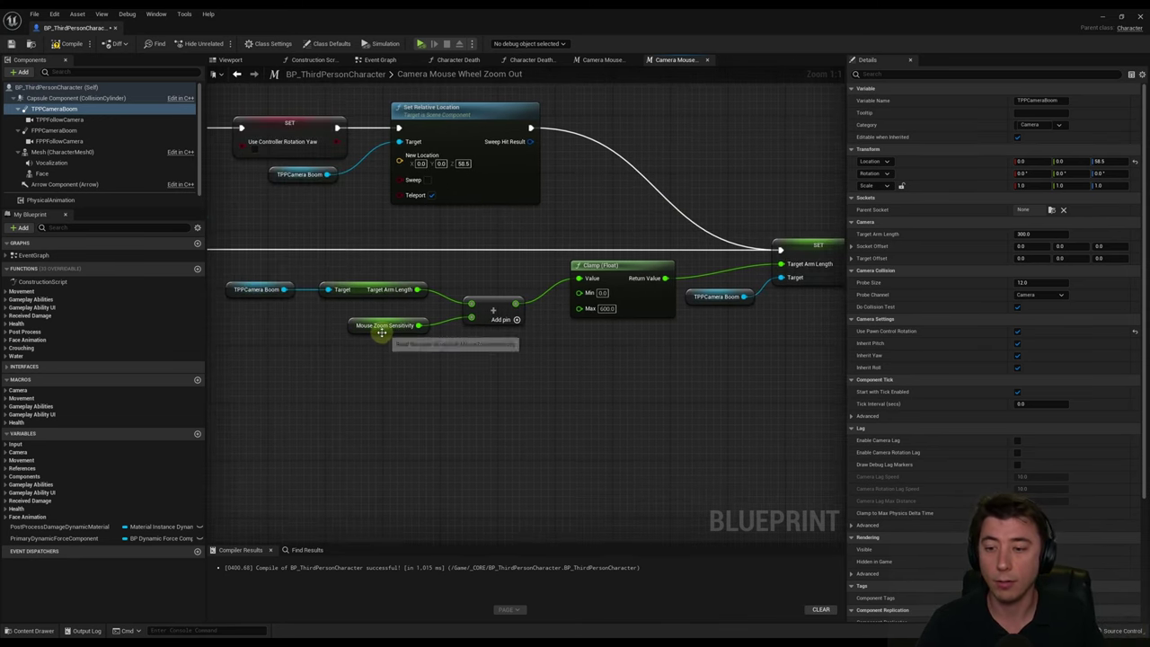
pyautogui.click(380, 331)
pyautogui.click(448, 312)
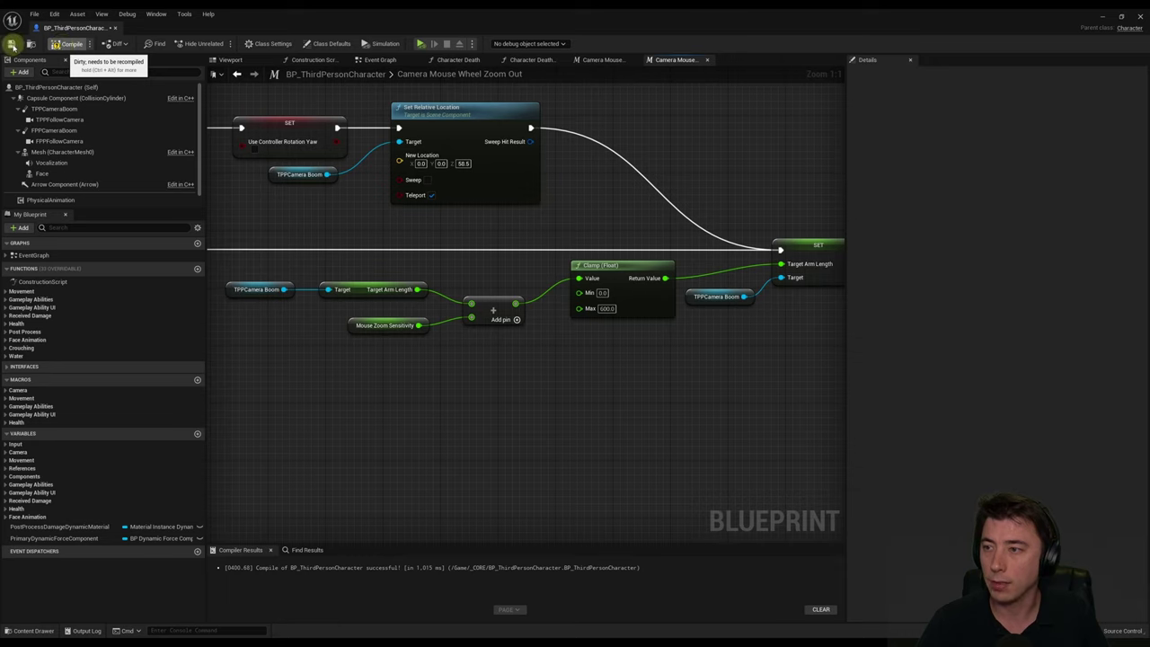
# - Compile and save the character blueprint, and switch to the Island_v1 level
pyautogui.click(11, 45)
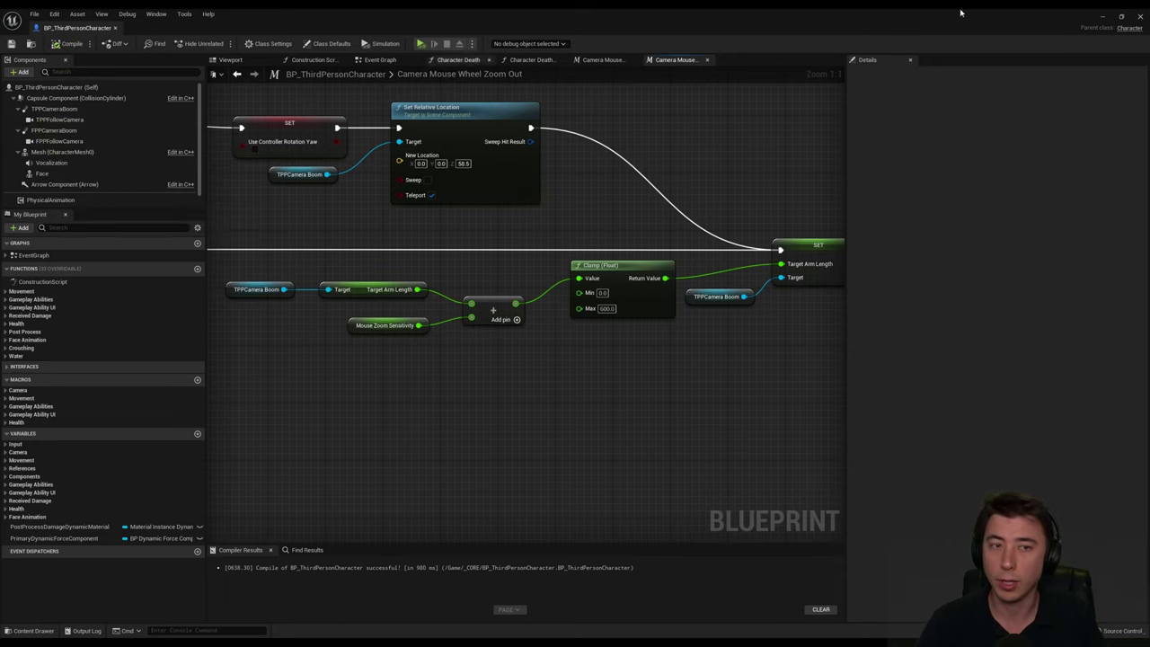
pyautogui.click(1106, 18)
# - Delete the BP_AdversaryAICharacter actor from the level despite its existing references
pyautogui.moveTo(508, 326); pyautogui.dragTo(420, 219, button='right')
pyautogui.rightClick(492, 342)
pyautogui.click(454, 373)
pyautogui.click(317, 254)
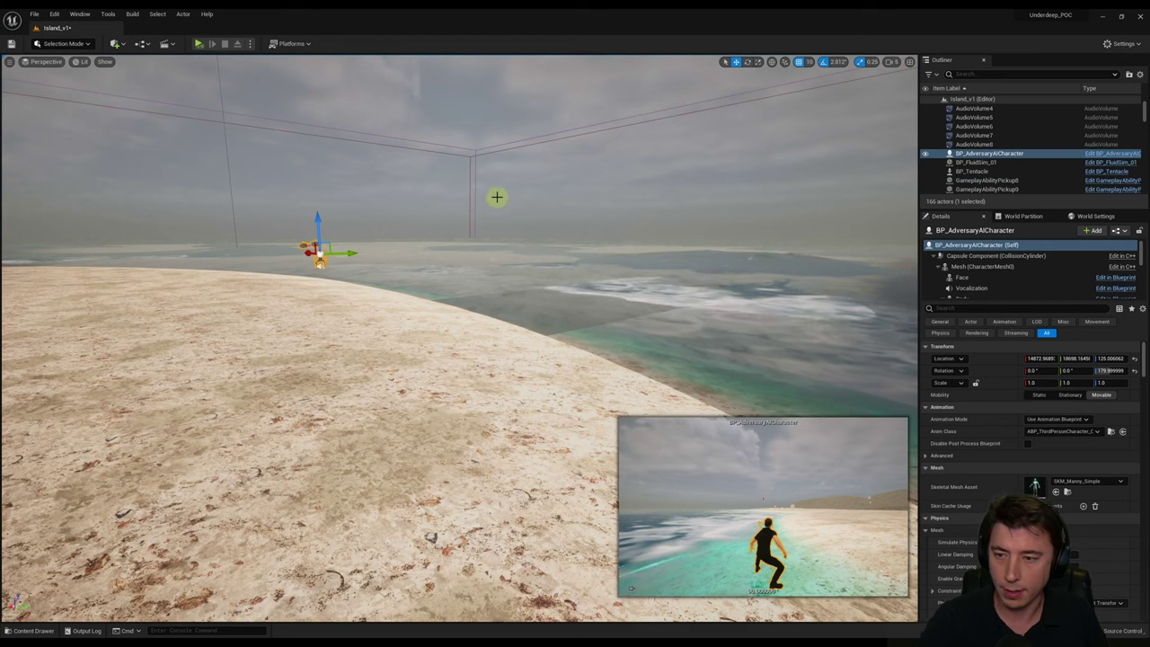
pyautogui.press('Delete')
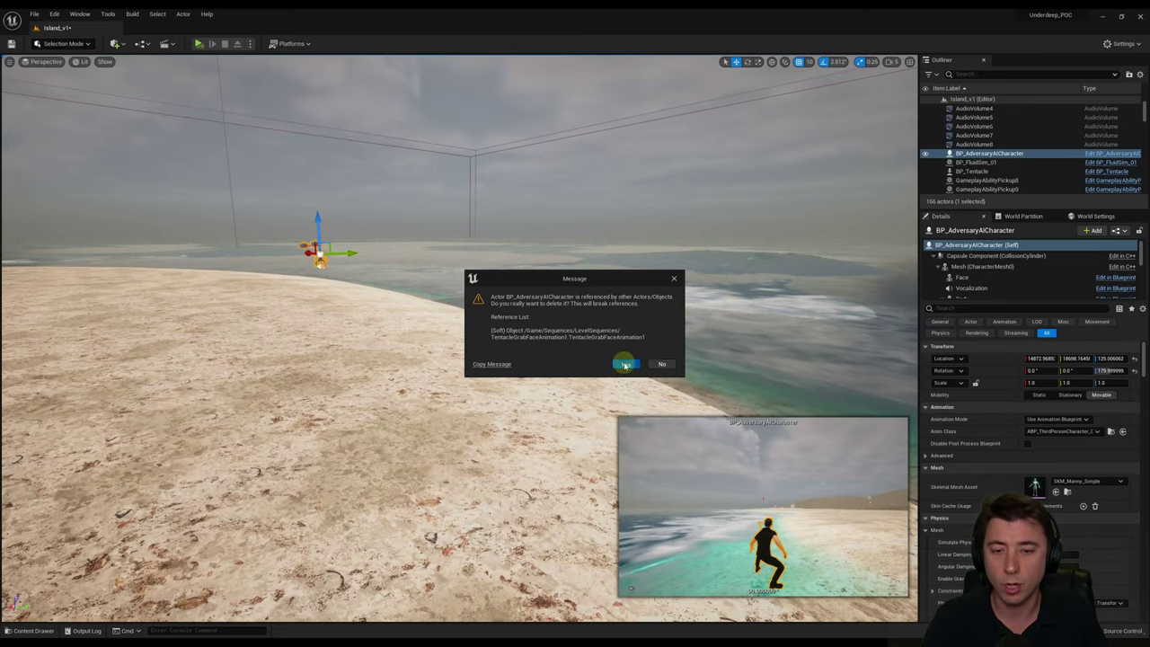
pyautogui.click(624, 365)
# - Play the level from a spot on the beach and test zooming between third and first person while running
pyautogui.rightClick(411, 457)
pyautogui.click(447, 447)
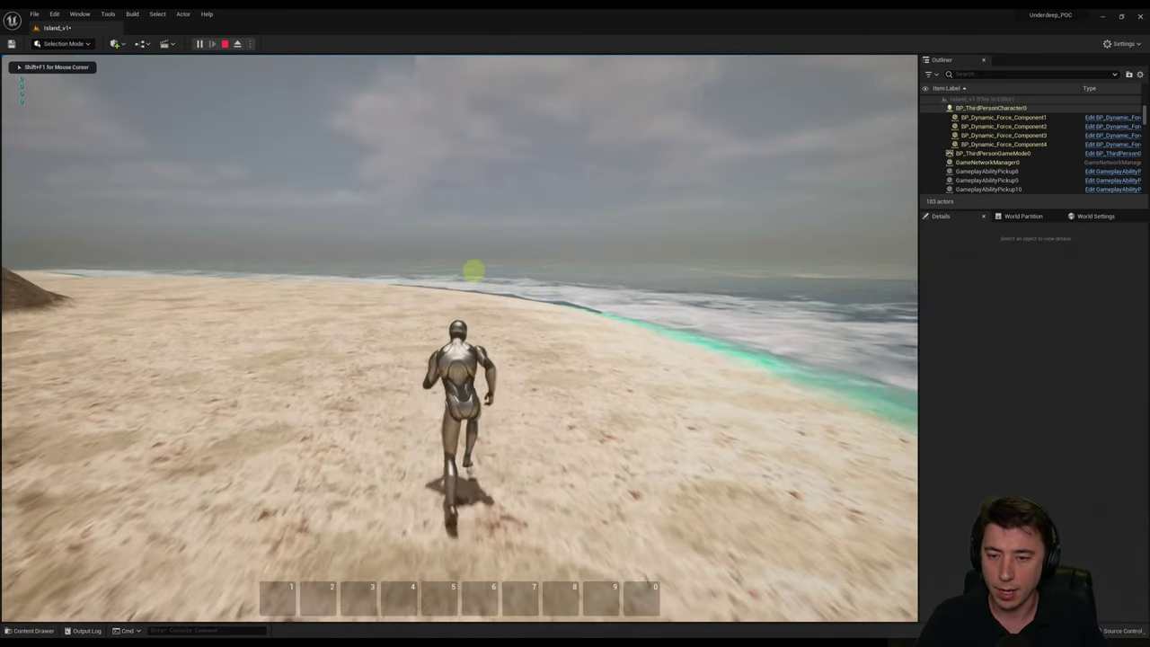
pyautogui.press('w')
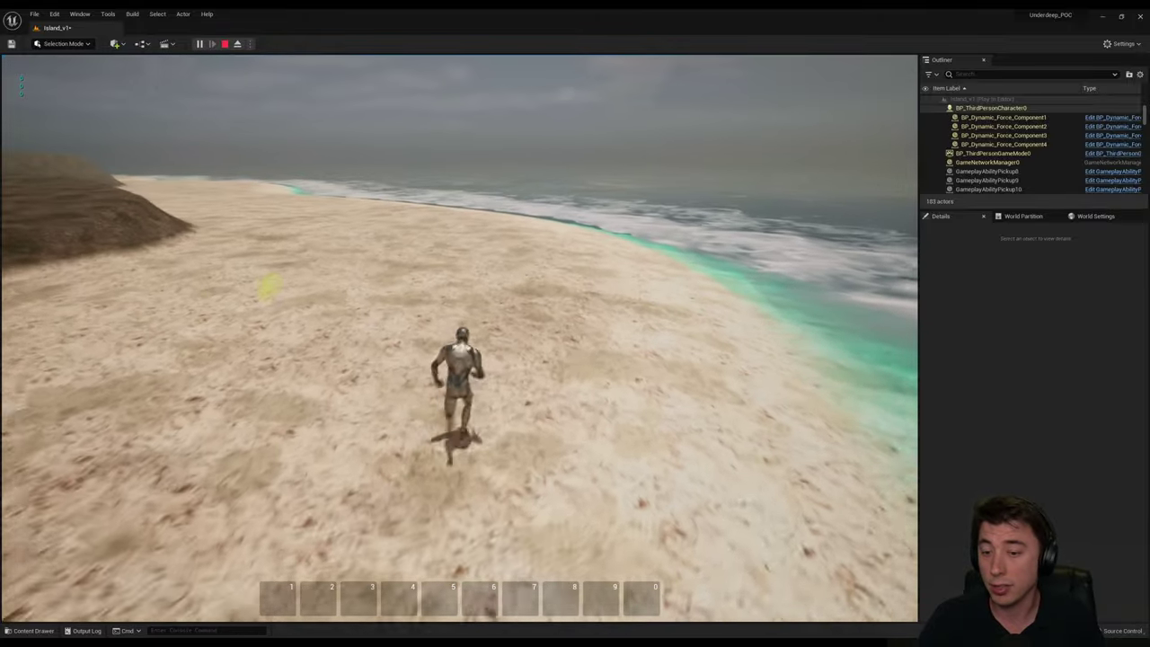
pyautogui.press('a')
pyautogui.press('w')
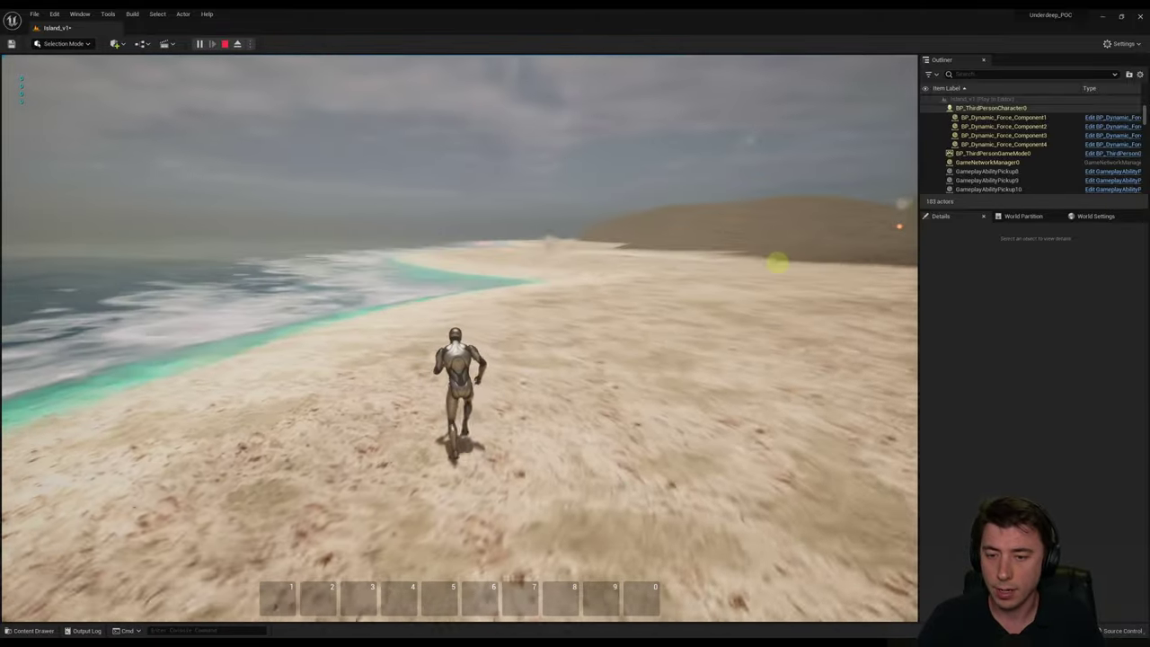
pyautogui.scroll(5, 817, 256)
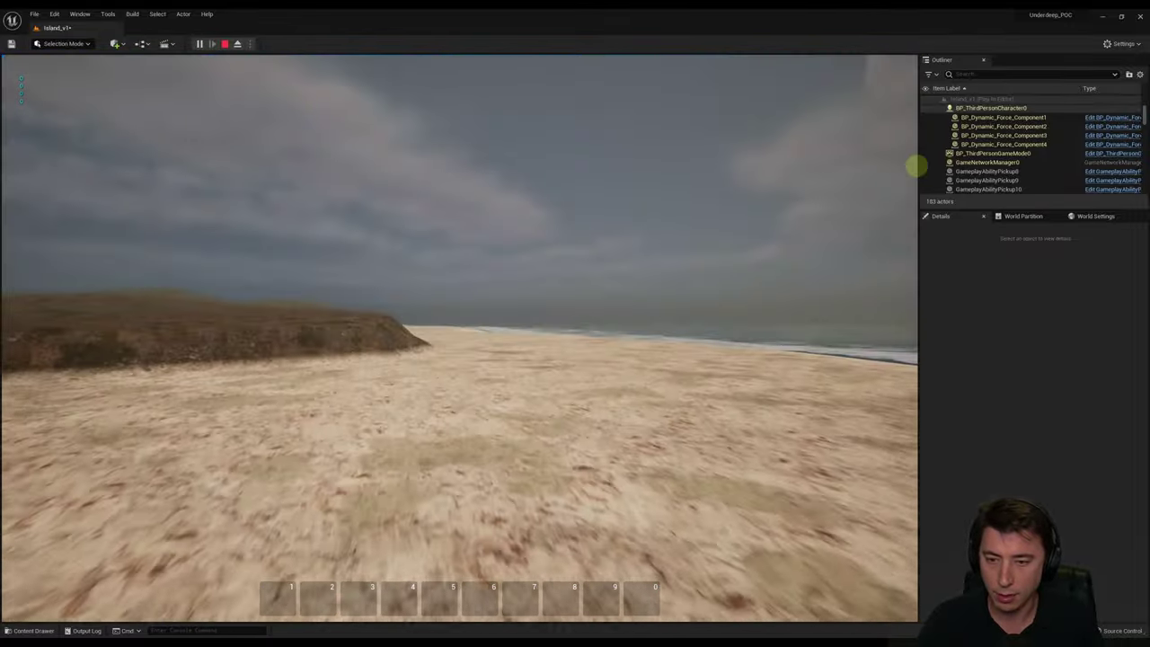
pyautogui.scroll(-5, 690, 182)
pyautogui.press('w')
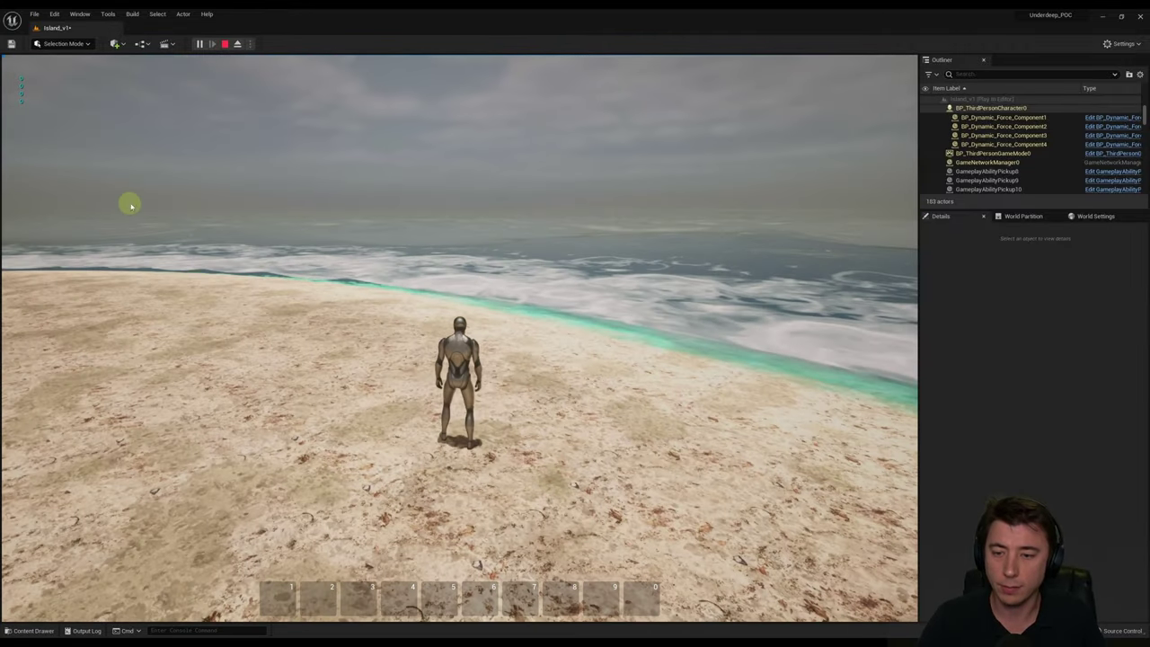
pyautogui.press('Escape')
# - Delete the FPPFollowCamera and FPPCameraBoom components from the character blueprint and recompile it
pyautogui.moveTo(338, 642)
pyautogui.click(387, 607)
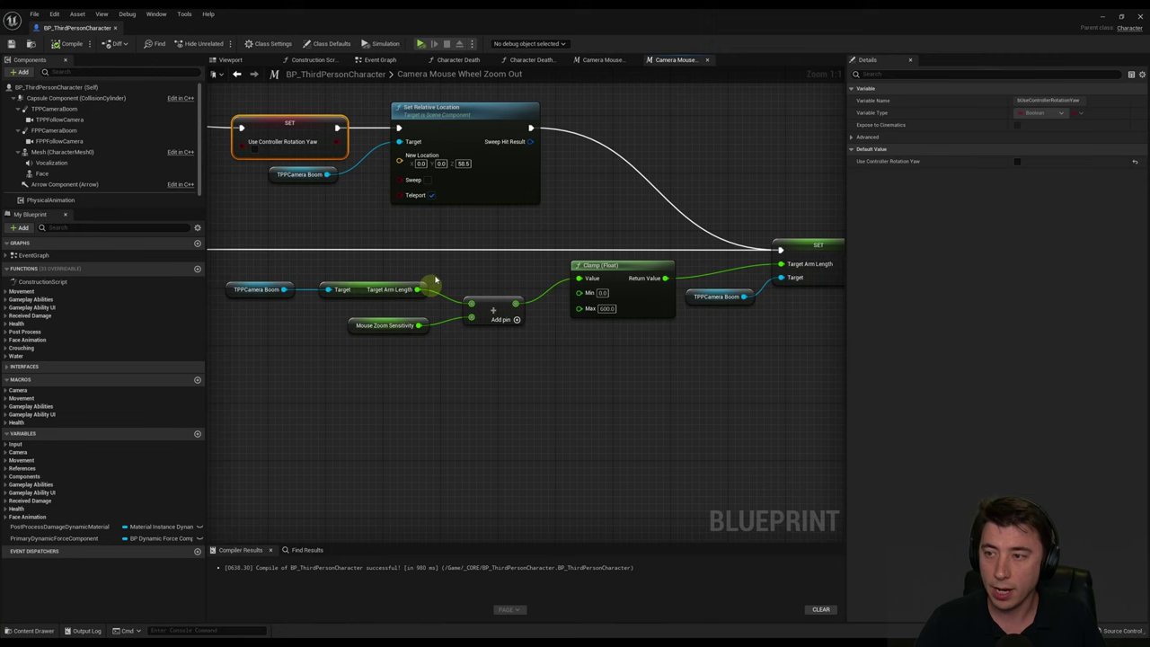
pyautogui.click(54, 130)
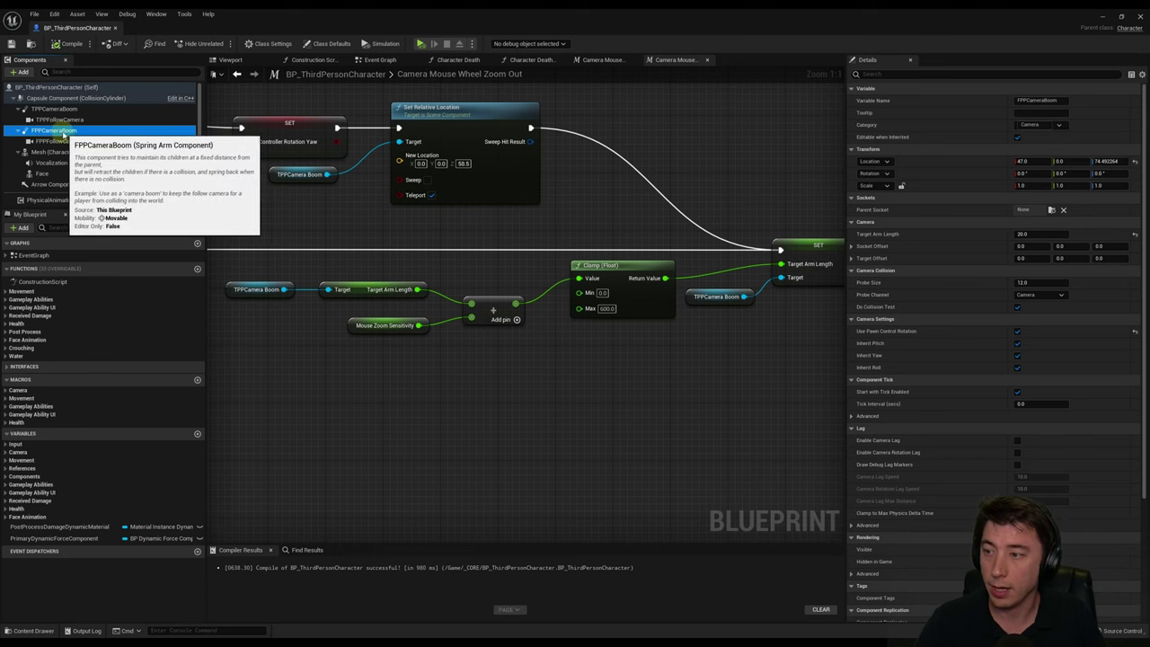
pyautogui.click(59, 142)
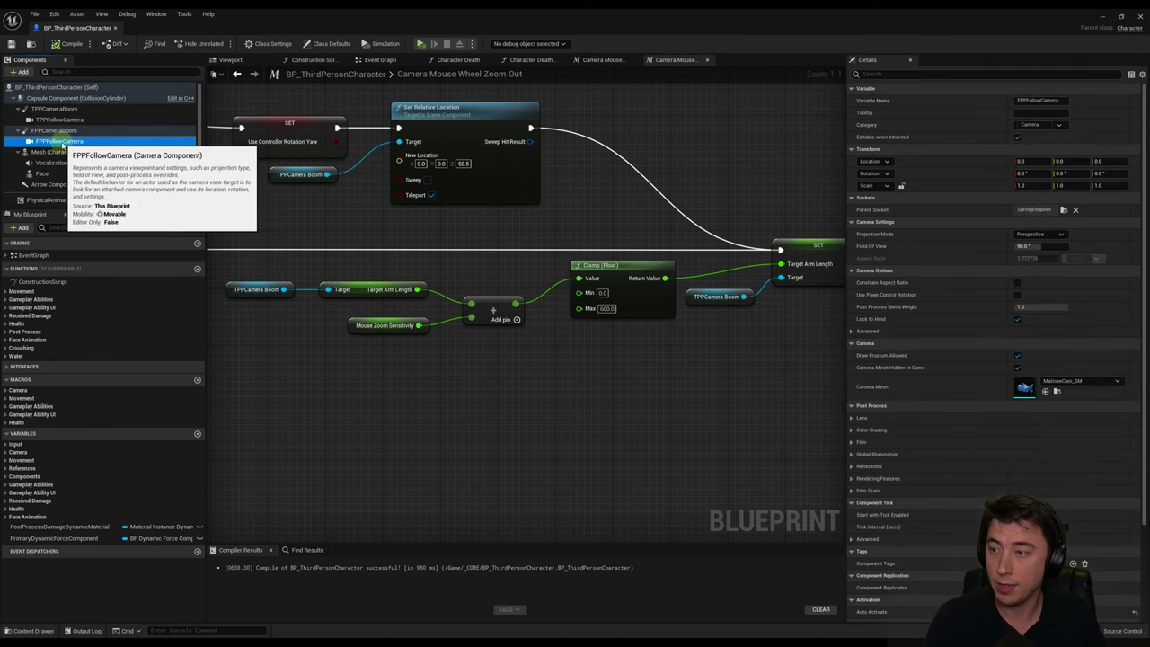
pyautogui.press('Delete')
pyautogui.click(52, 133)
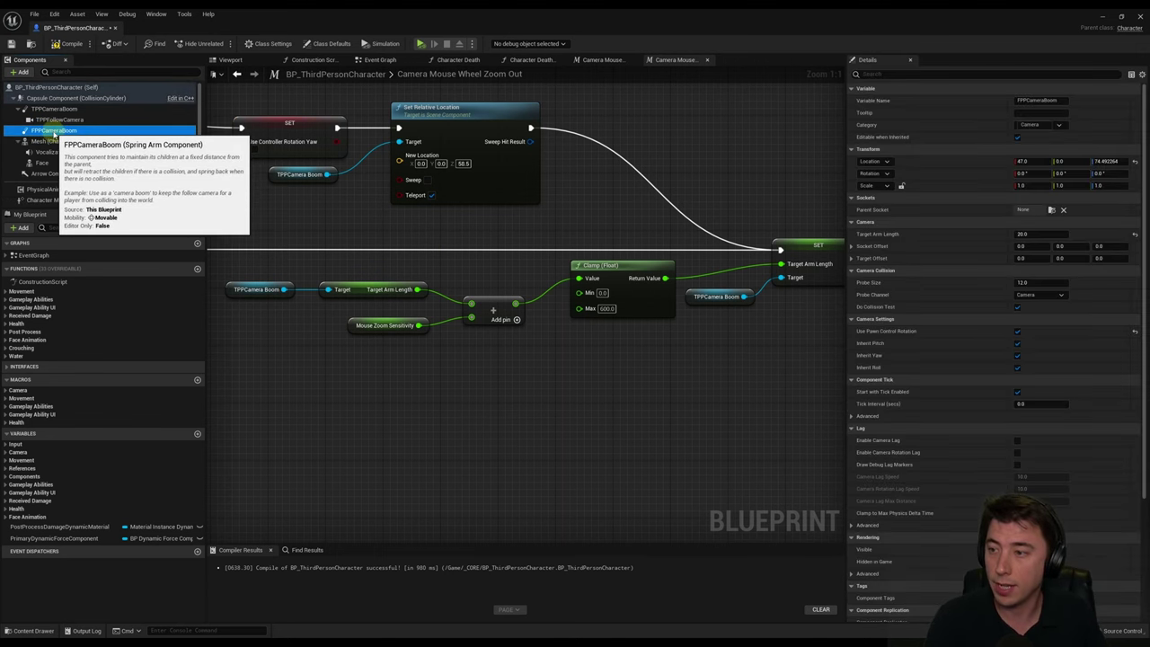
pyautogui.press('Delete')
pyautogui.click(63, 44)
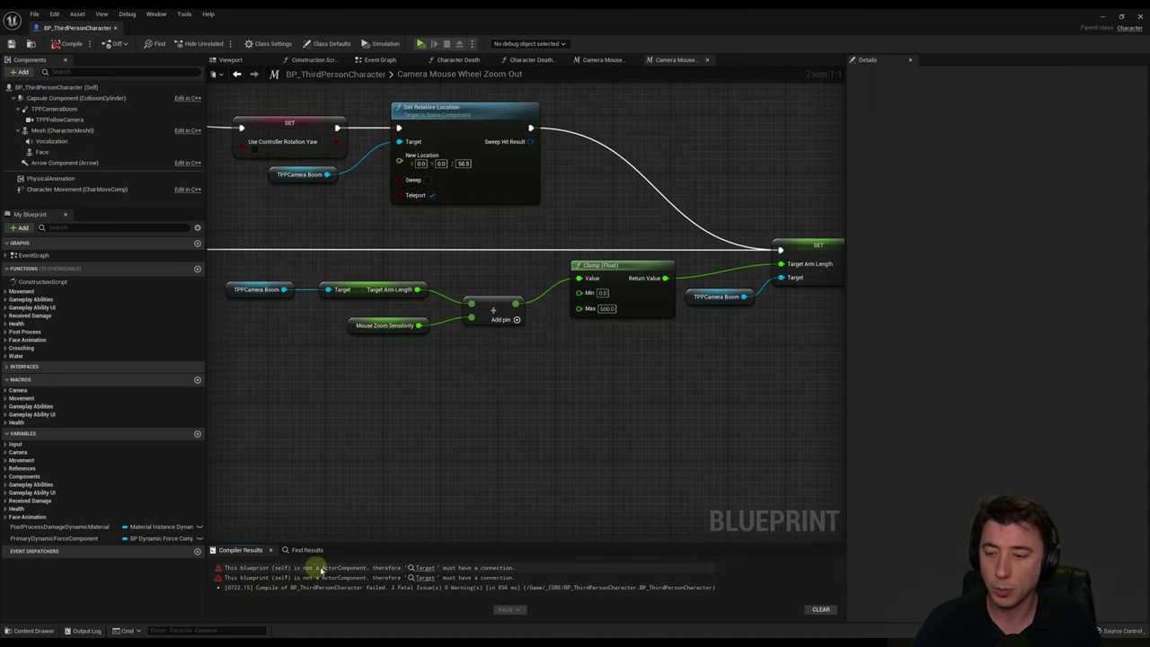
# - Delete the Deactivate node with the compile error in Character Death and connect Activate to the Use Controller Rotation Yaw setter
pyautogui.click(427, 570)
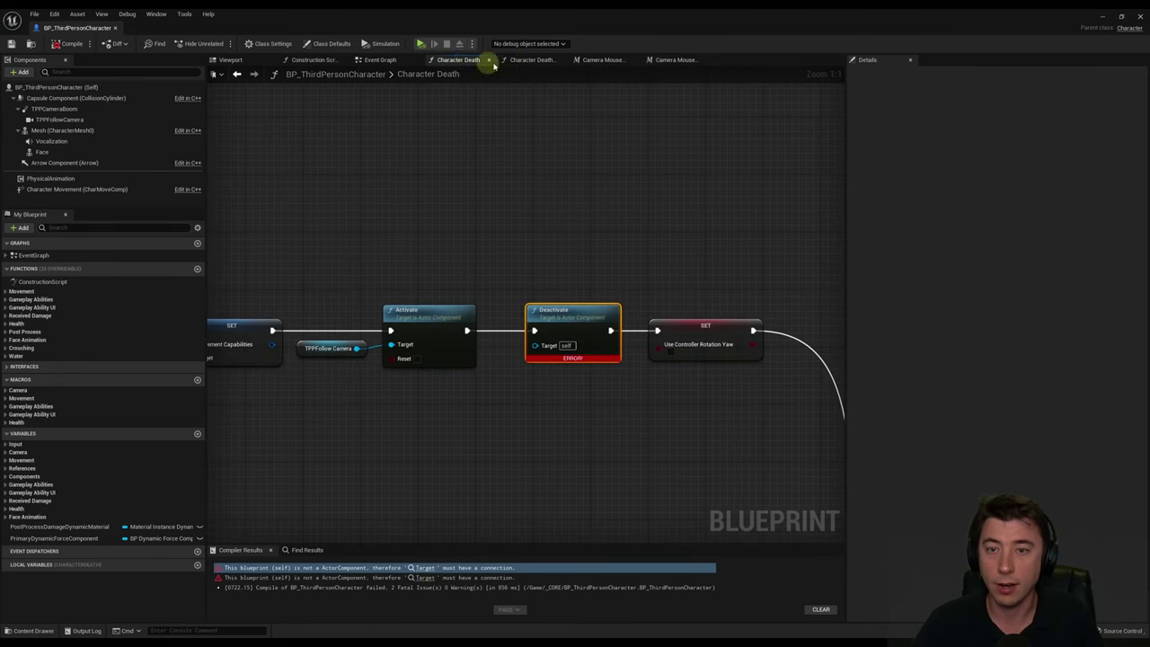
pyautogui.click(591, 291)
pyautogui.moveTo(561, 278); pyautogui.dragTo(566, 226, button='right')
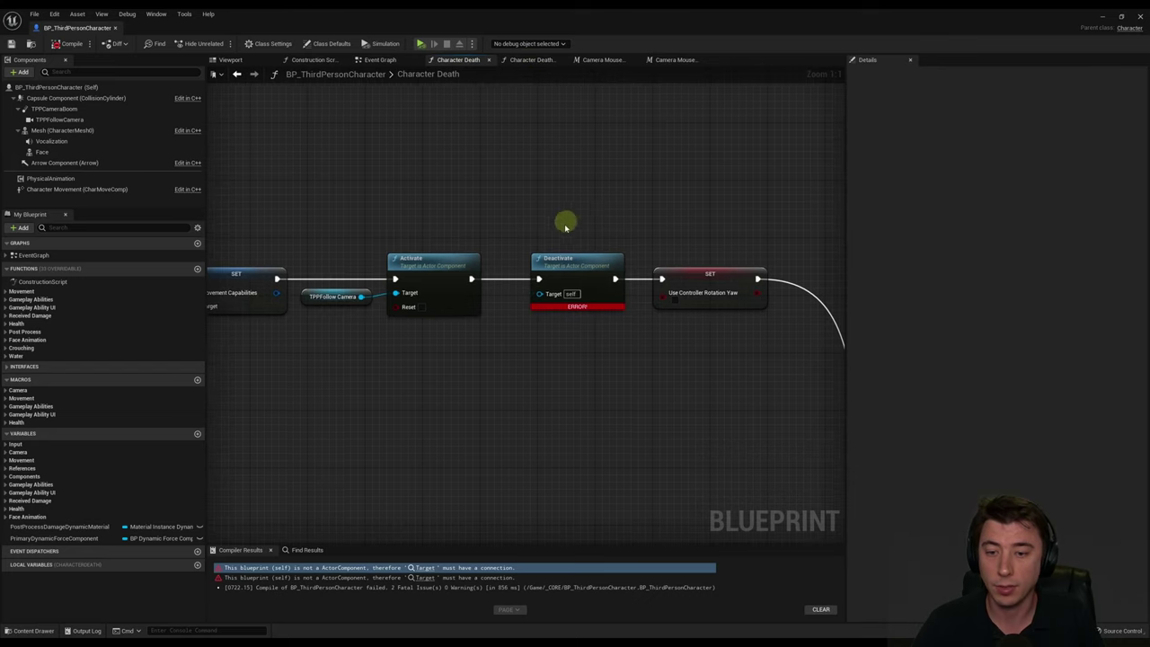
pyautogui.moveTo(507, 162); pyautogui.dragTo(583, 346)
pyautogui.press('Delete')
pyautogui.moveTo(471, 279); pyautogui.dragTo(672, 282)
# - Delete the erroring Deactivate node in Character Death Ocean, connect Activate to the Use Controller Rotation Yaw setter, and compile the blueprint
pyautogui.click(529, 60)
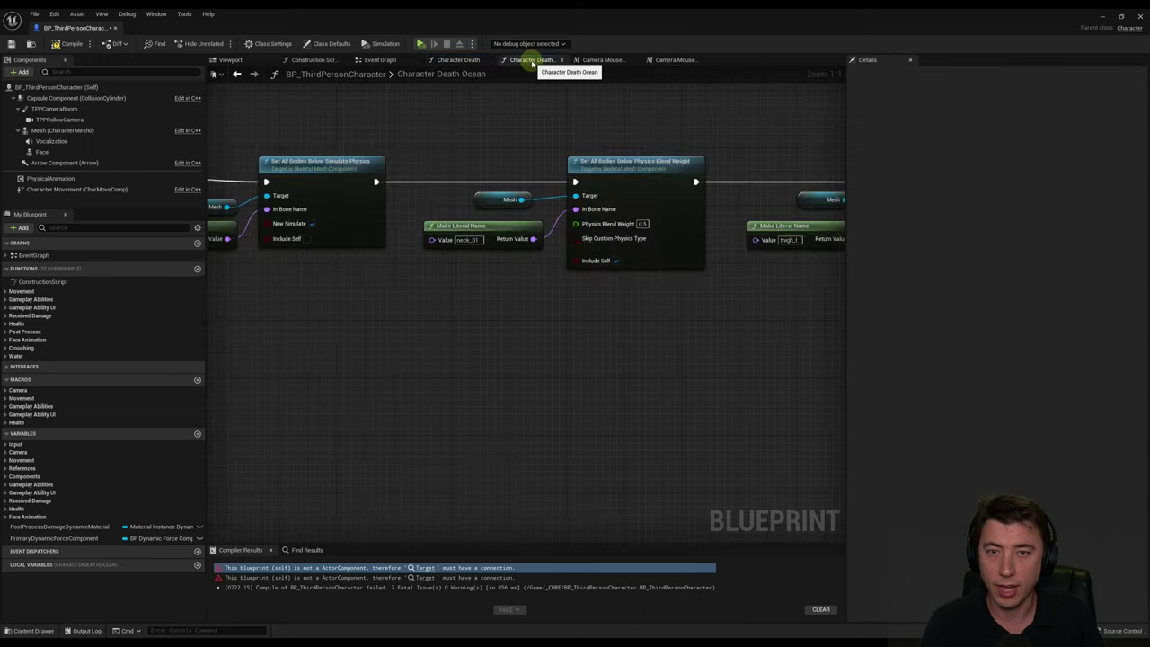
pyautogui.scroll(-5, 488, 334)
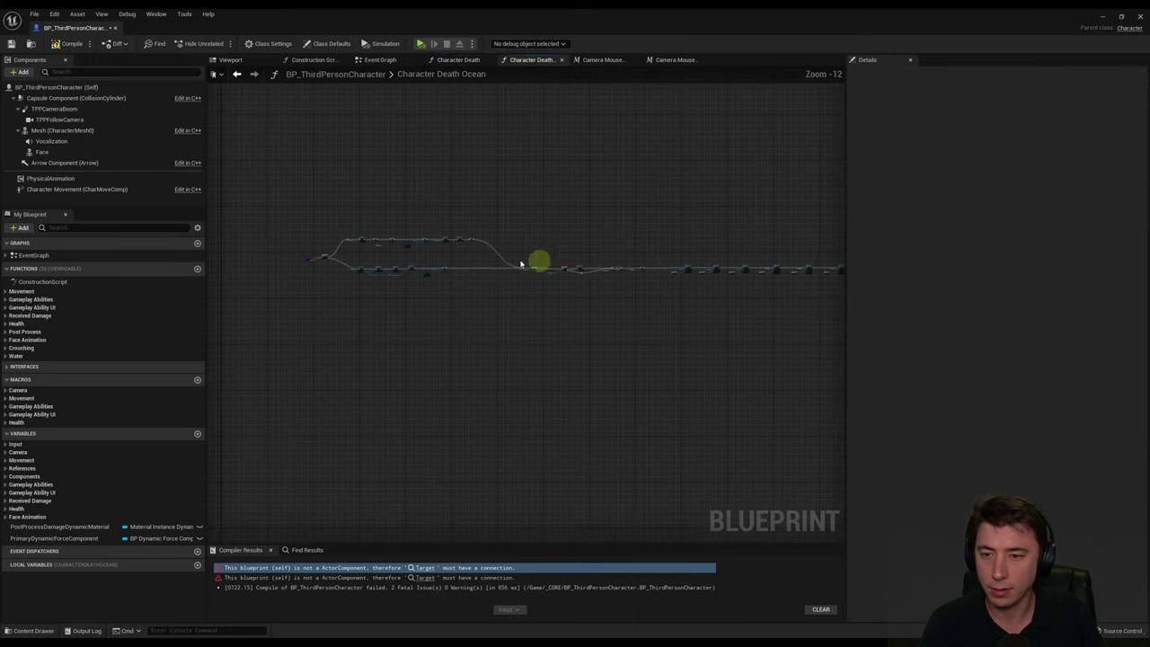
pyautogui.scroll(5, 475, 244)
pyautogui.moveTo(486, 230); pyautogui.dragTo(523, 325, button='right')
pyautogui.click(504, 274)
pyautogui.press('Delete')
pyautogui.moveTo(400, 258); pyautogui.dragTo(590, 260)
pyautogui.click(63, 43)
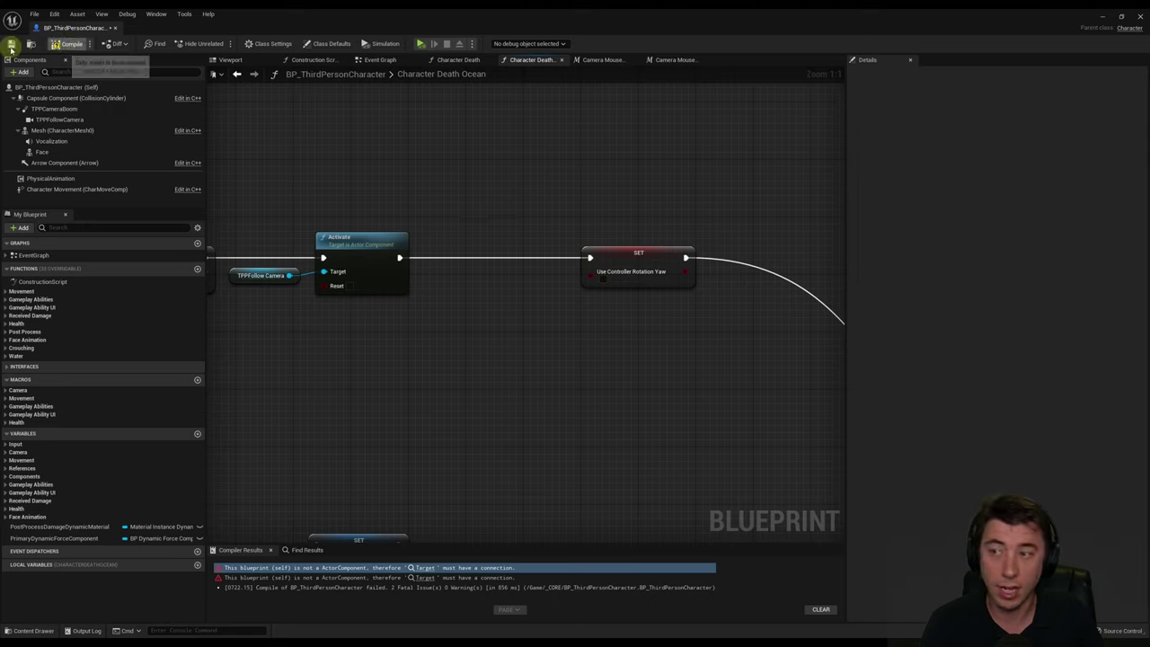
pyautogui.click(70, 44)
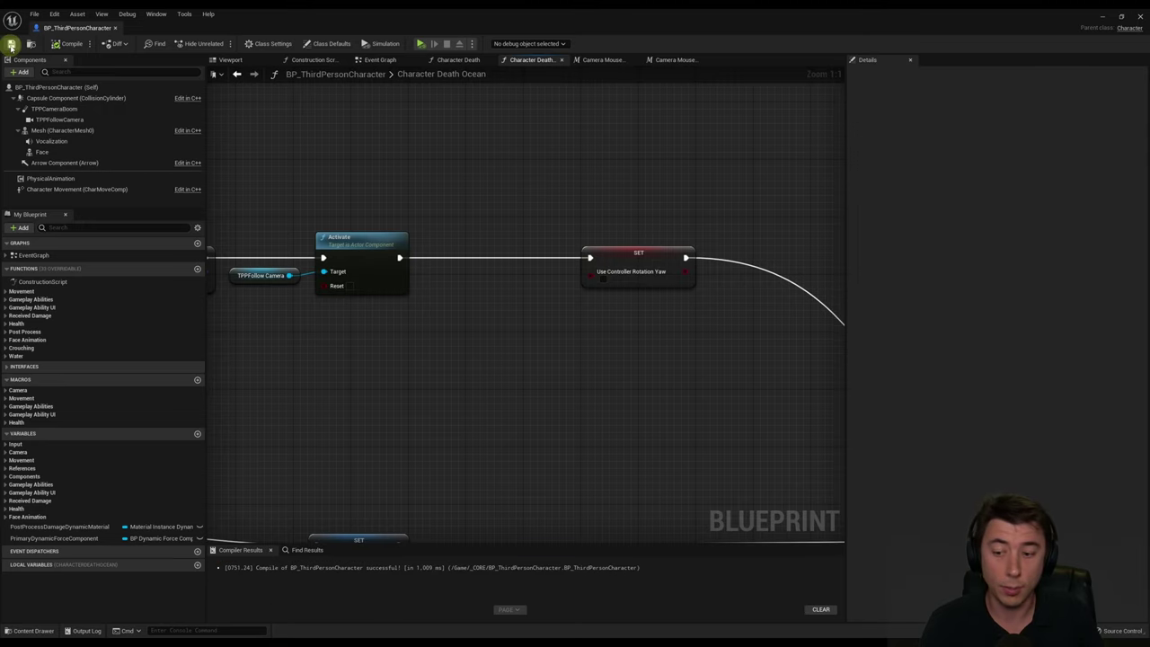
# - Play the level from a spot on the beach, test zooming between third and first person while running, and stop playing
pyautogui.click(1105, 17)
pyautogui.moveTo(624, 221); pyautogui.dragTo(555, 363, button='right')
pyautogui.rightClick(442, 486)
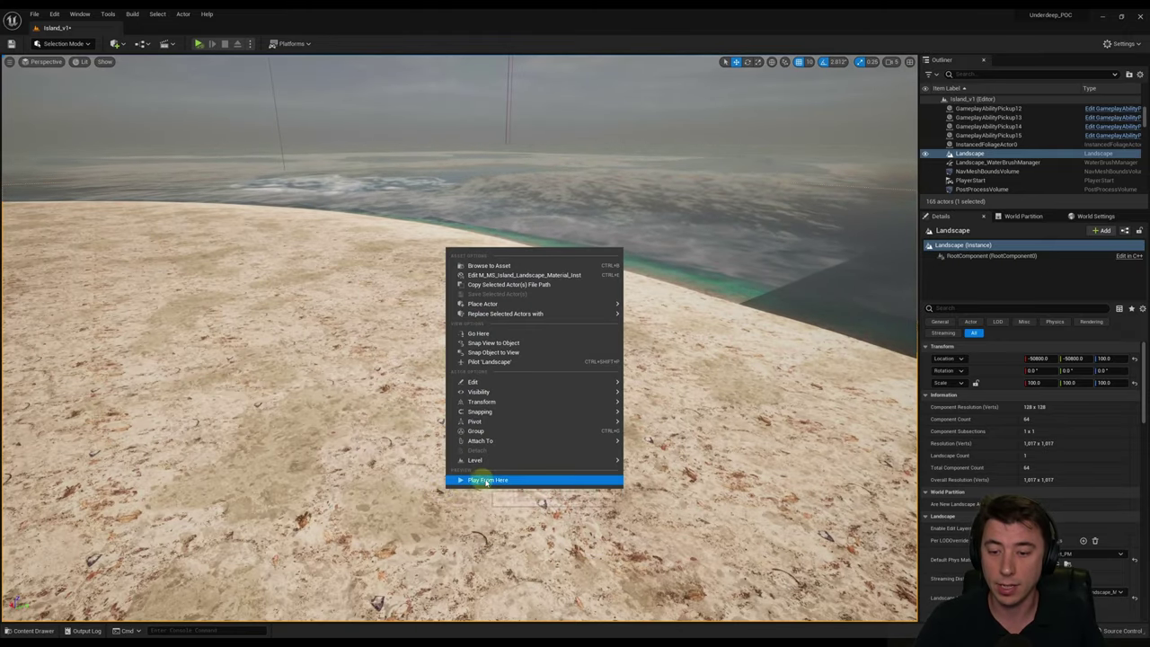
pyautogui.click(480, 477)
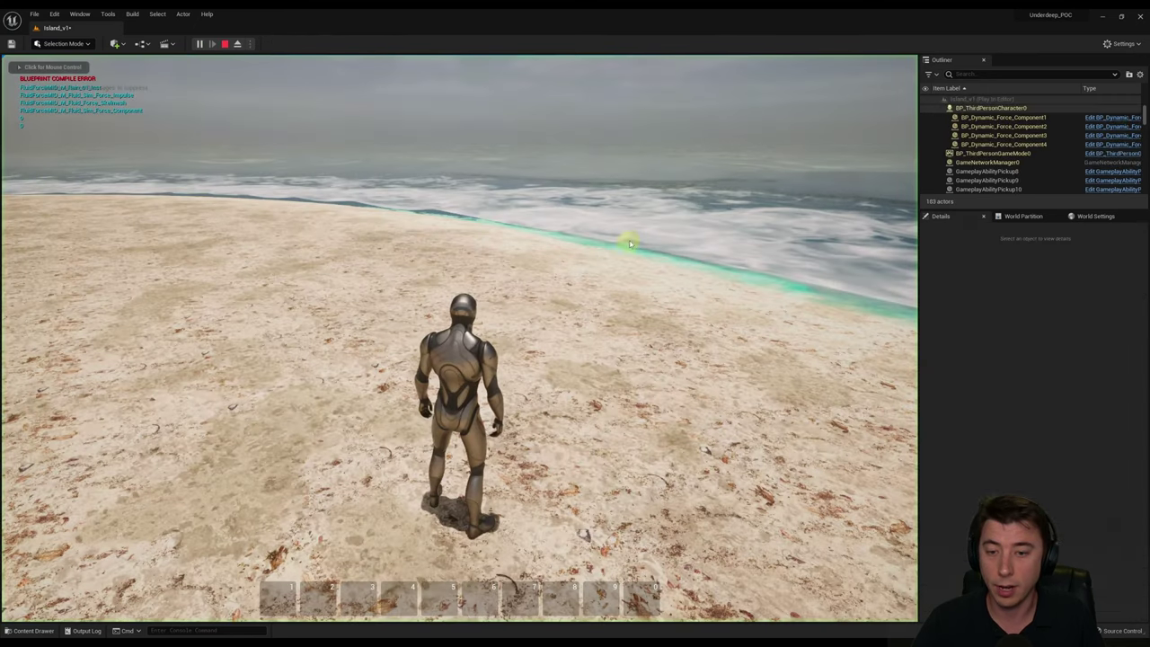
pyautogui.press('w')
pyautogui.scroll(5, 518, 272)
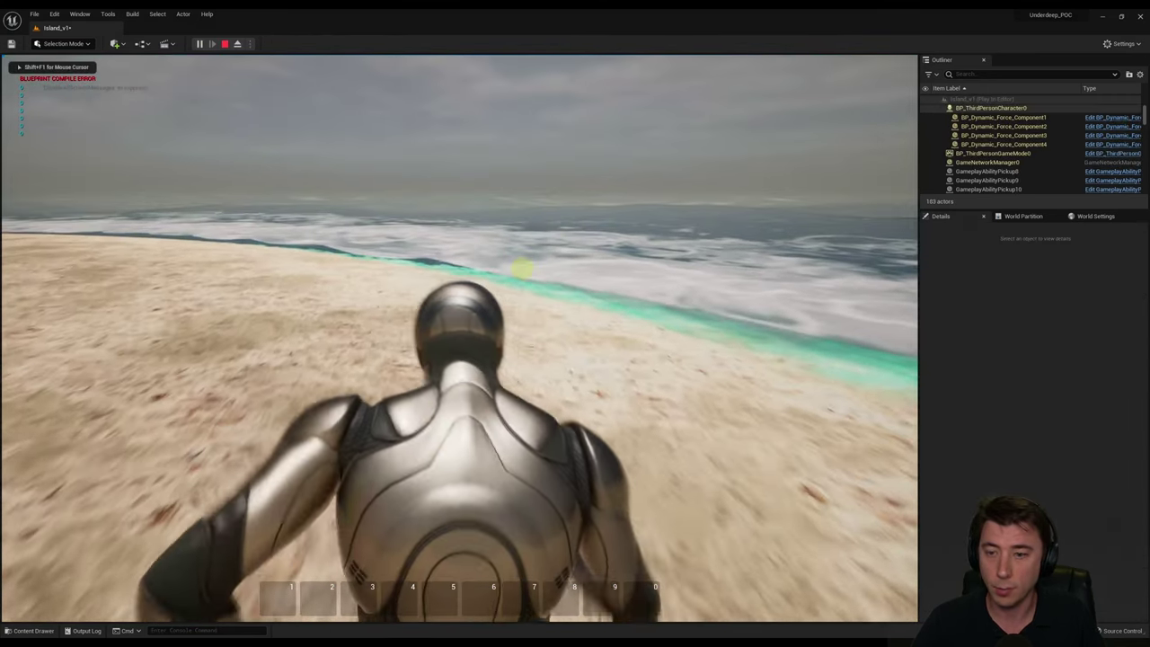
pyautogui.scroll(-6, 494, 272)
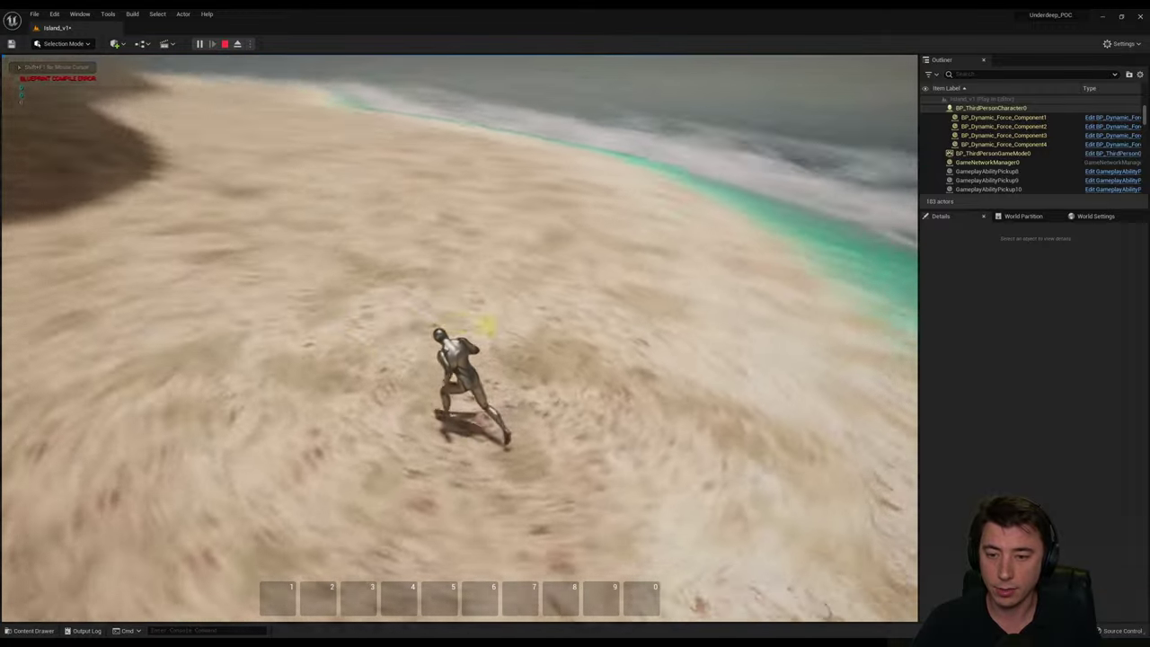
pyautogui.scroll(3, 601, 282)
pyautogui.scroll(3, 600, 282)
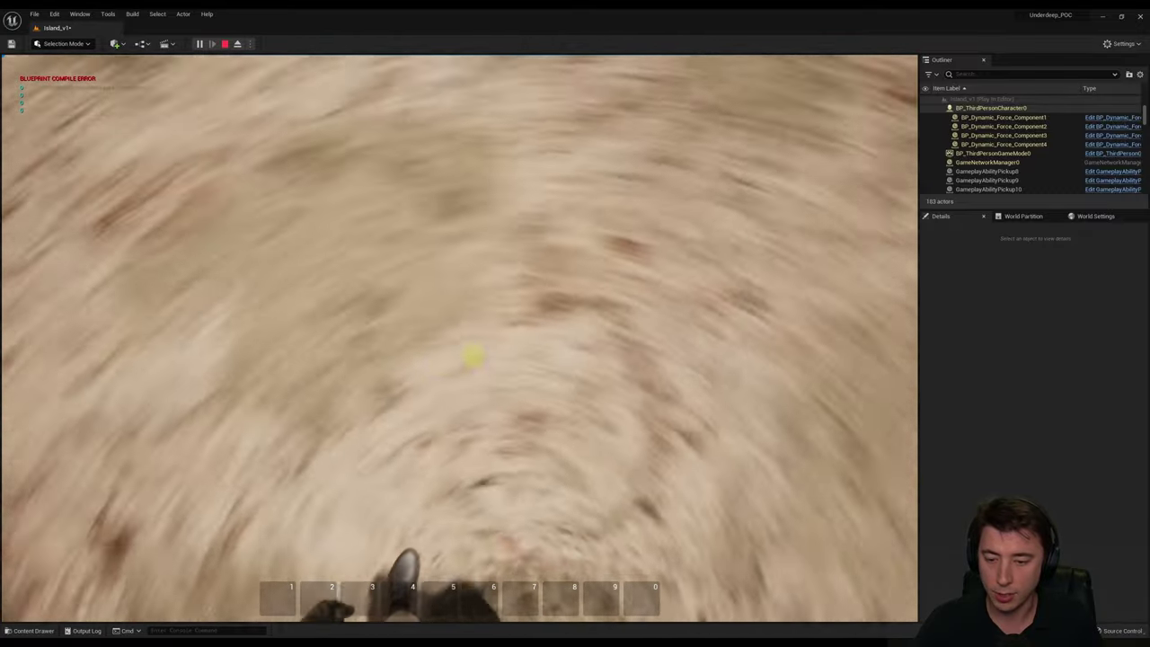
pyautogui.scroll(-4, 760, 264)
pyautogui.scroll(-3, 760, 263)
pyautogui.press('w')
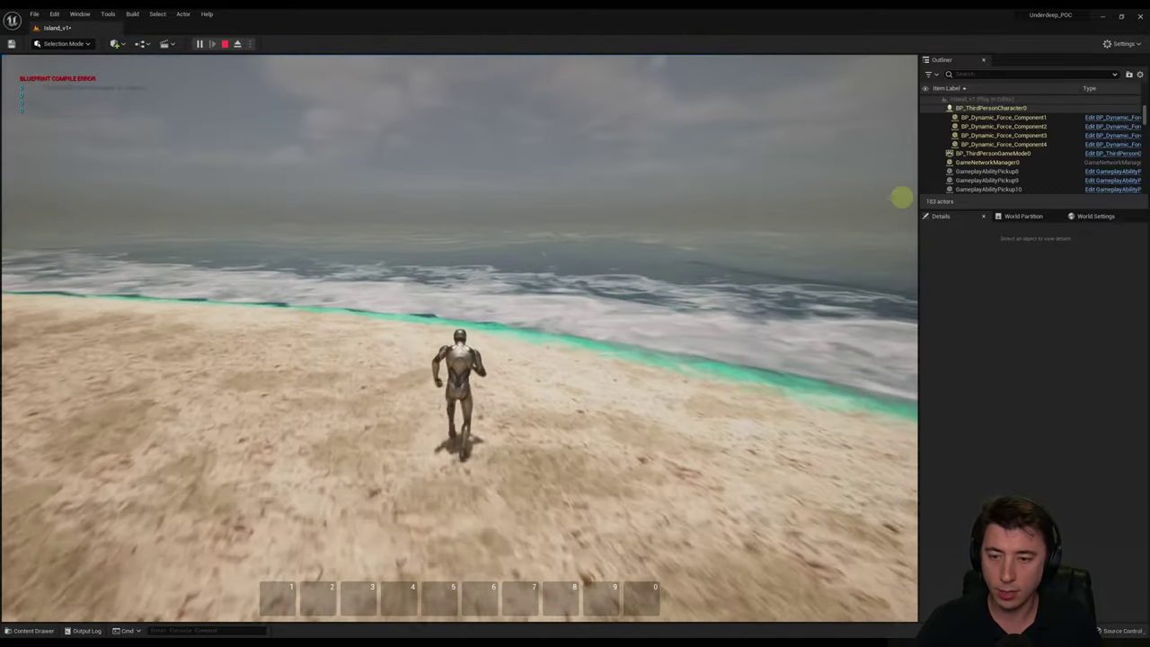
pyautogui.press('Escape')
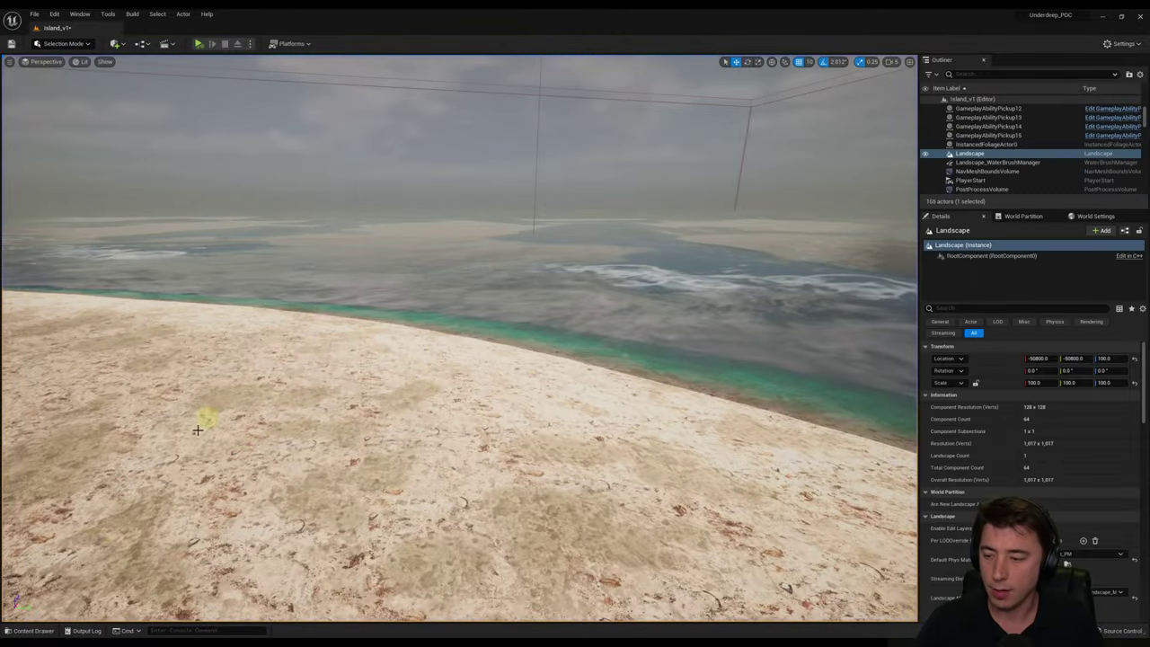
# - Open the BP_AdversaryAICharacter blueprint from the AI folder under _CORE and compile it
pyautogui.click(33, 630)
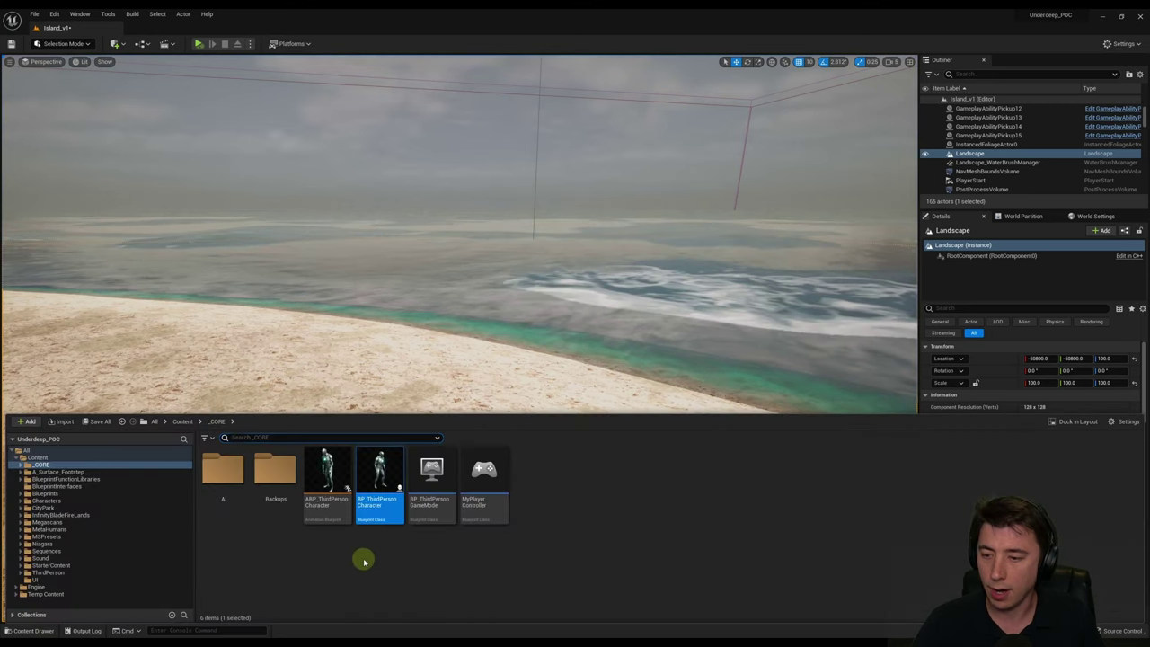
pyautogui.click(183, 421)
pyautogui.doubleClick(223, 469)
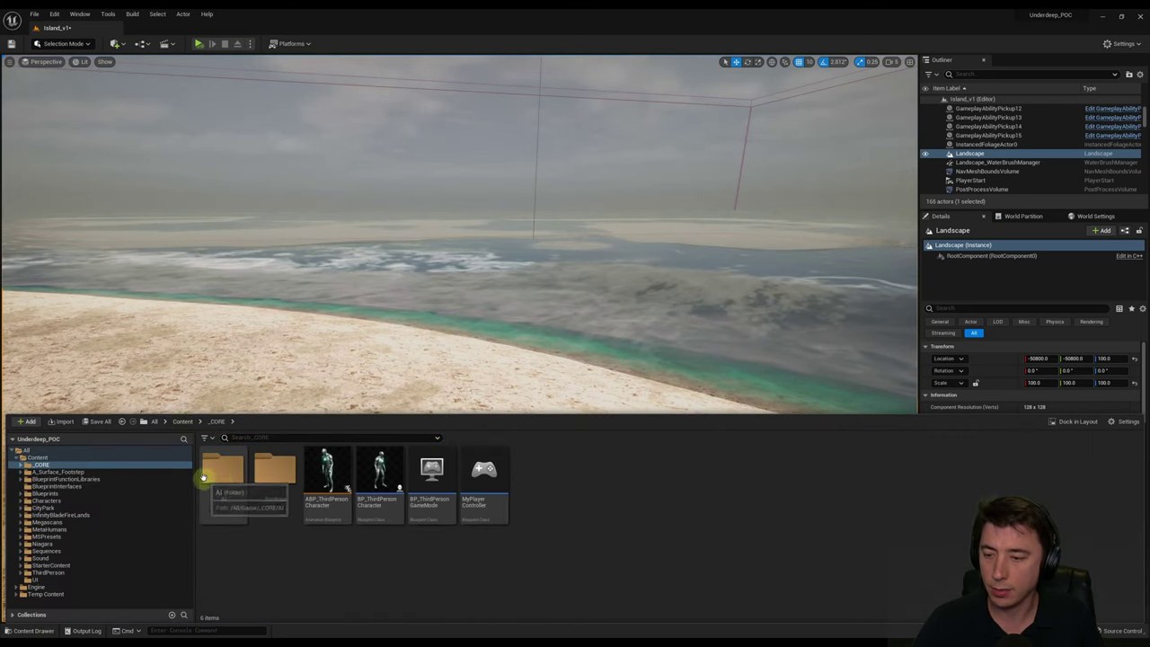
pyautogui.doubleClick(223, 469)
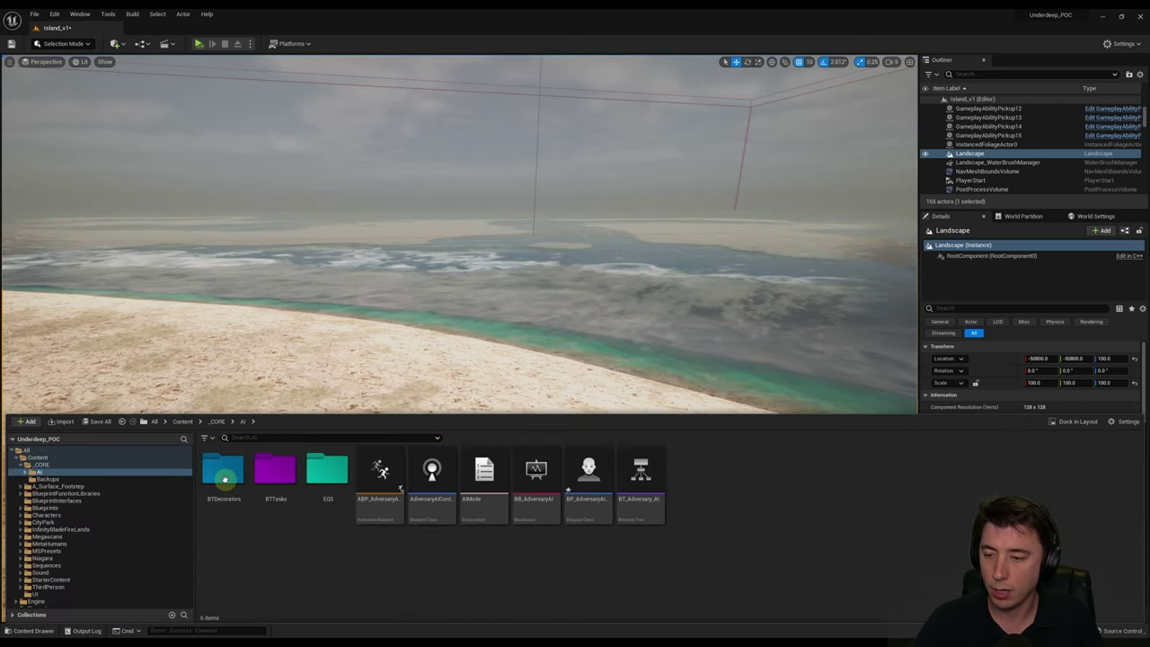
pyautogui.click(587, 504)
pyautogui.doubleClick(586, 503)
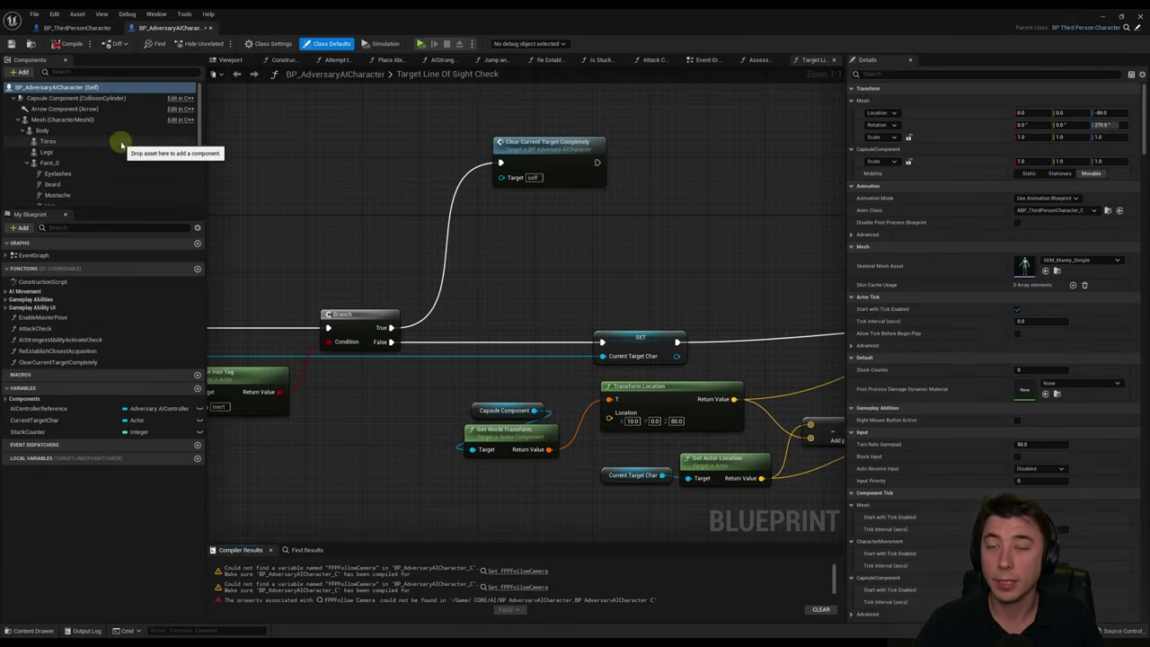
pyautogui.scroll(-5, 63, 175)
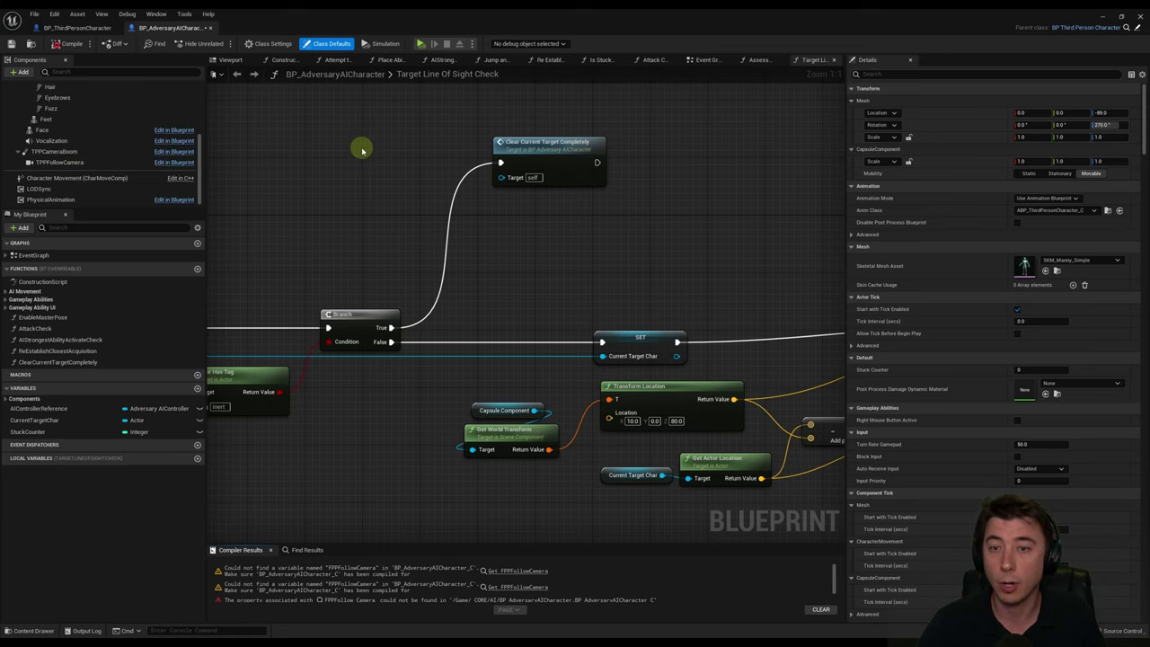
pyautogui.click(72, 44)
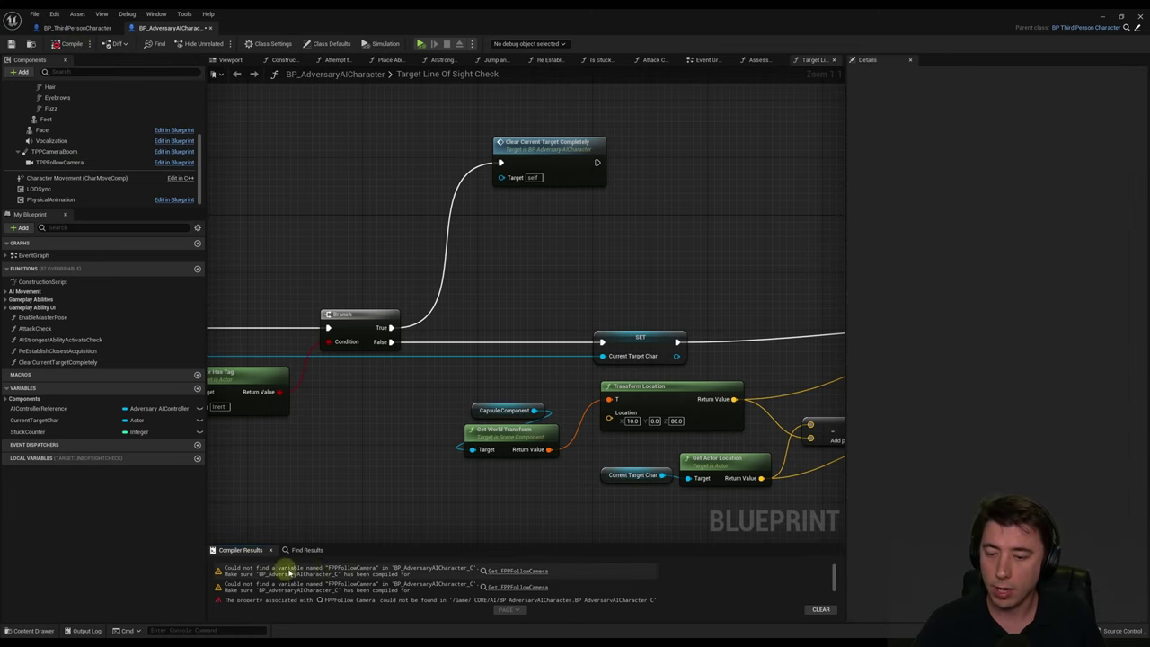
# - In the event graph's camera-disabling section, delete the FPPFollowCamera getter with its Set Active node and reconnect execution to the TPPFollowCamera Set Active
pyautogui.click(518, 572)
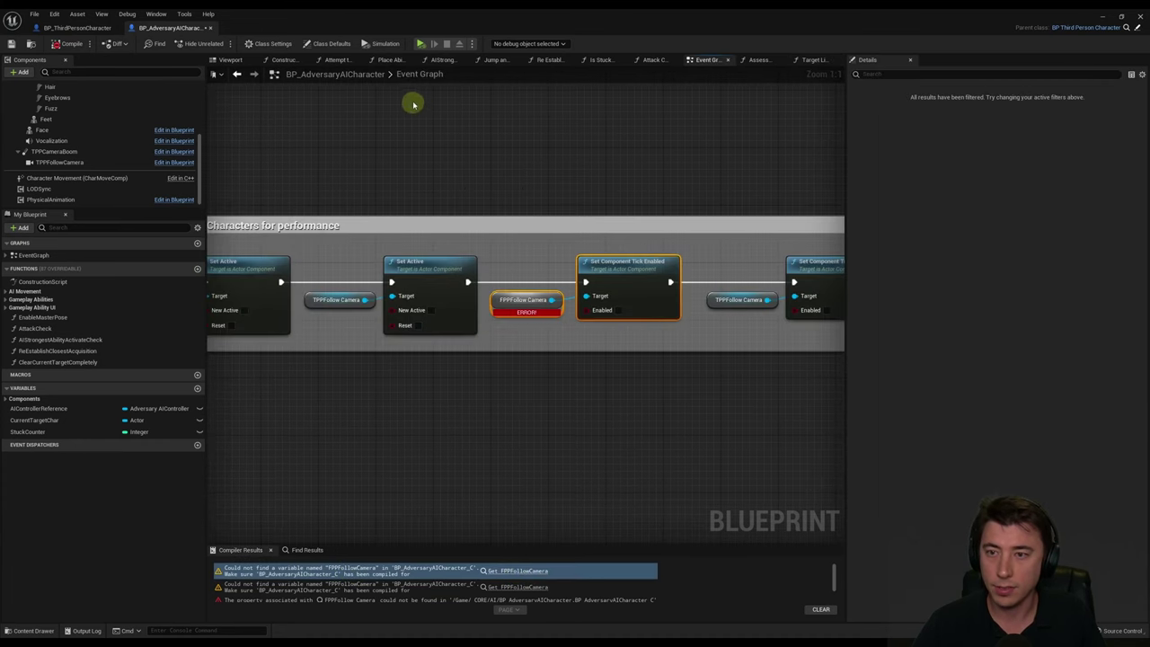
pyautogui.moveTo(218, 238); pyautogui.dragTo(360, 240, button='right')
pyautogui.click(455, 383)
pyautogui.moveTo(289, 256); pyautogui.dragTo(395, 342)
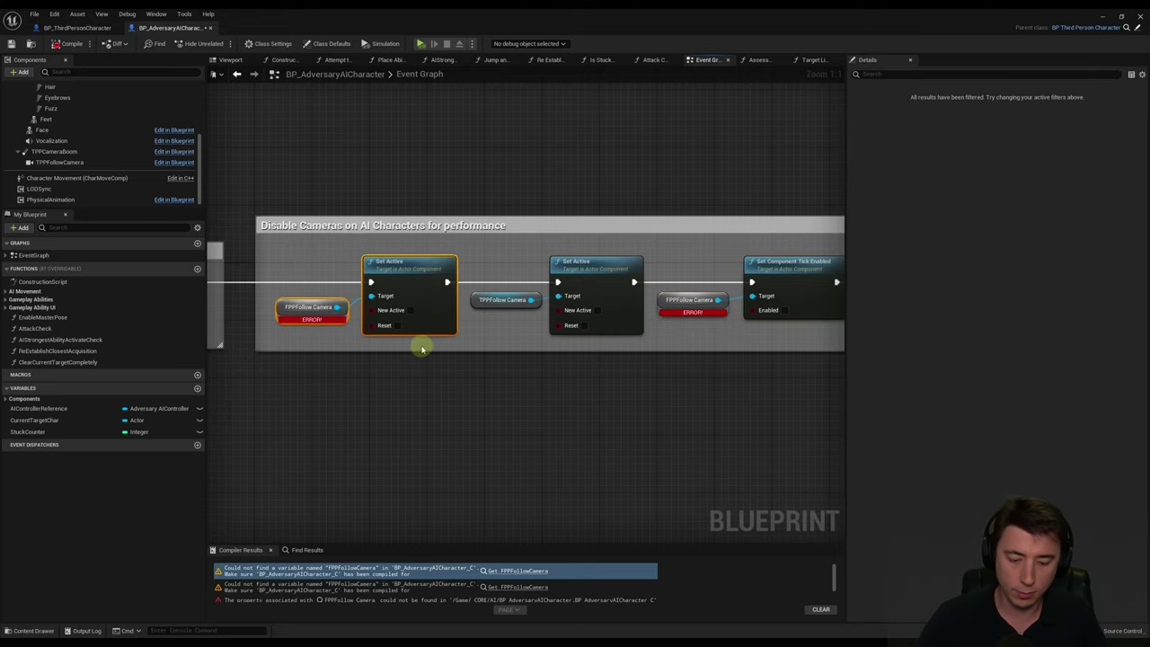
pyautogui.press('Delete')
pyautogui.moveTo(398, 360); pyautogui.dragTo(513, 368, button='right')
pyautogui.moveTo(289, 277); pyautogui.dragTo(654, 277)
# - Delete the FPPFollowCamera getter with its Set Component Tick Enabled node, connect Set Active to the TPPFollowCamera tick node, and recompile
pyautogui.moveTo(690, 333); pyautogui.dragTo(459, 328, button='right')
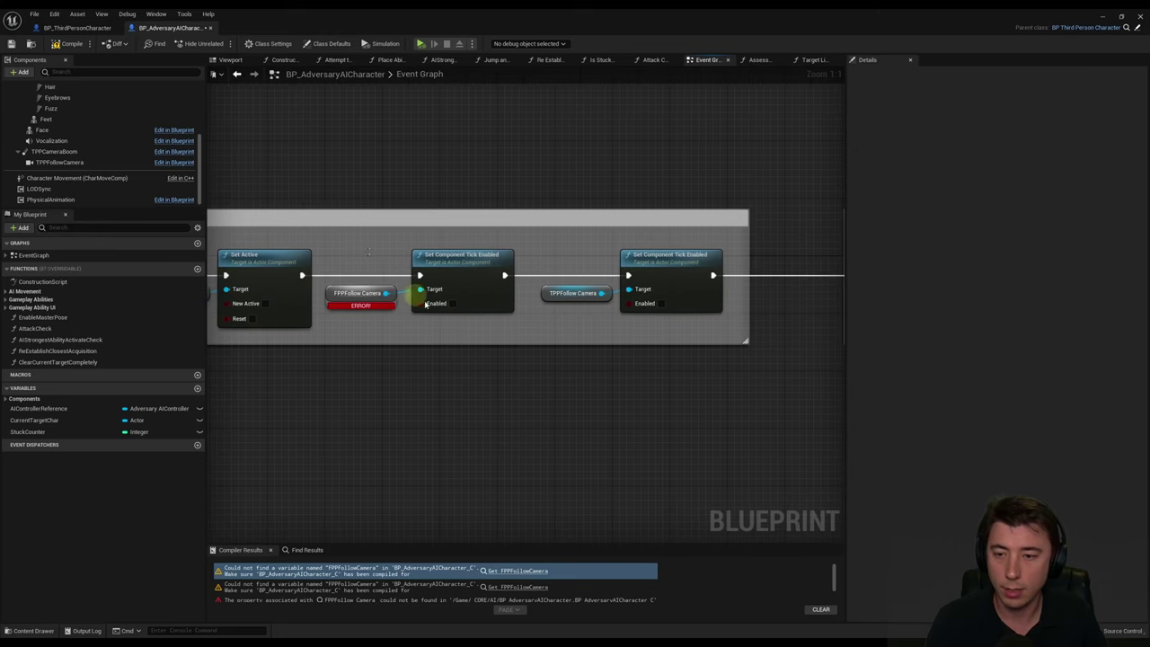
pyautogui.moveTo(367, 252); pyautogui.dragTo(461, 329)
pyautogui.press('Delete')
pyautogui.moveTo(303, 275); pyautogui.dragTo(628, 275)
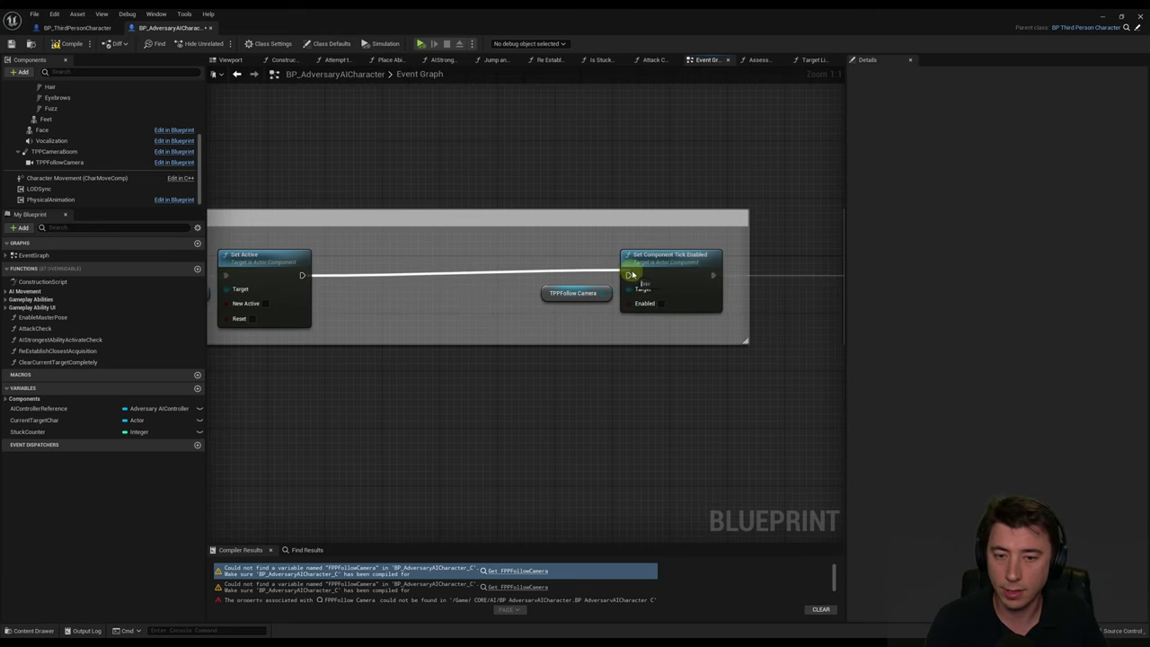
pyautogui.click(63, 44)
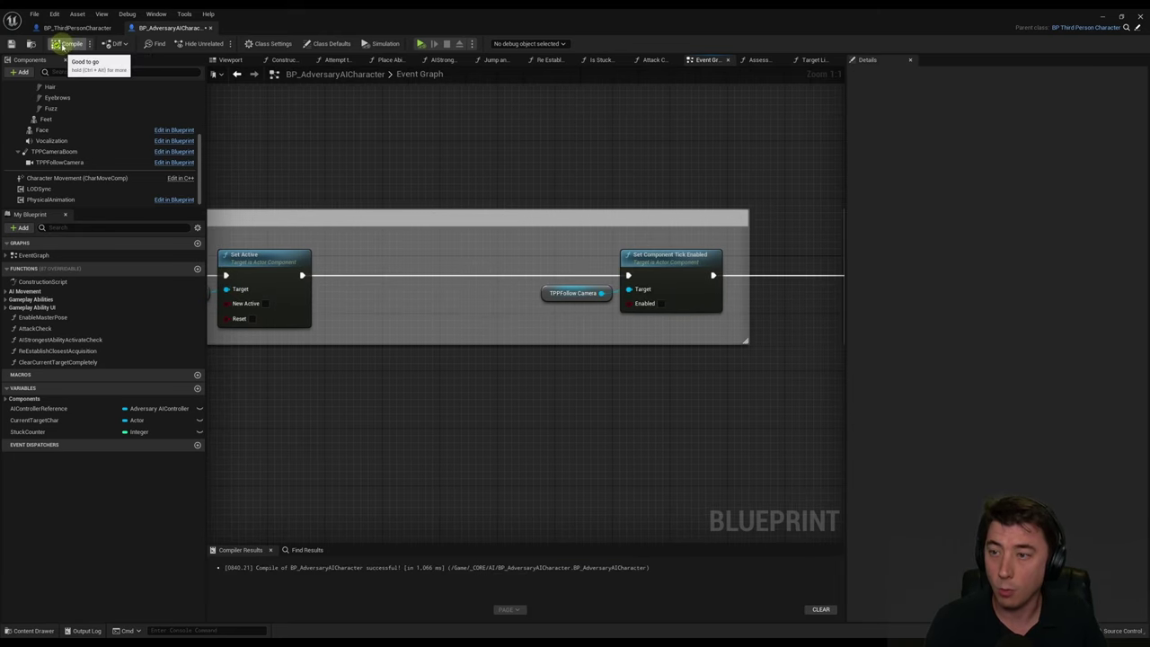
# - Inspect the adversary character's model up close in the blueprint viewport and close the blueprint
pyautogui.click(231, 60)
pyautogui.scroll(5, 524, 233)
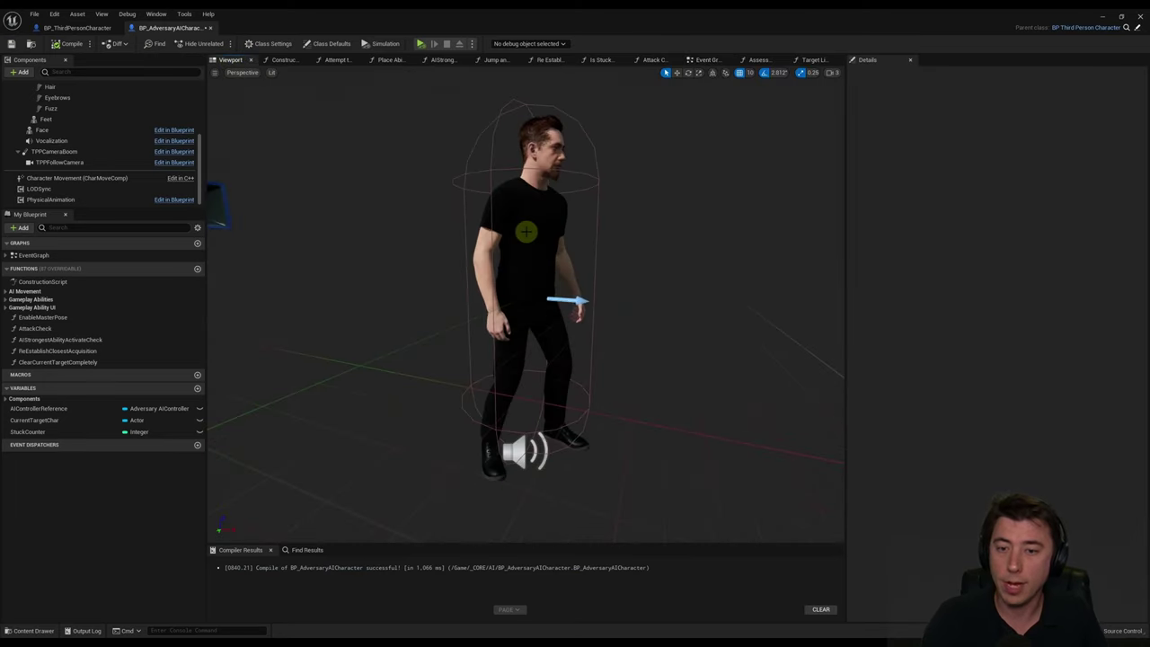
pyautogui.moveTo(539, 233); pyautogui.dragTo(352, 194, button='right')
pyautogui.moveTo(352, 194); pyautogui.dragTo(502, 257)
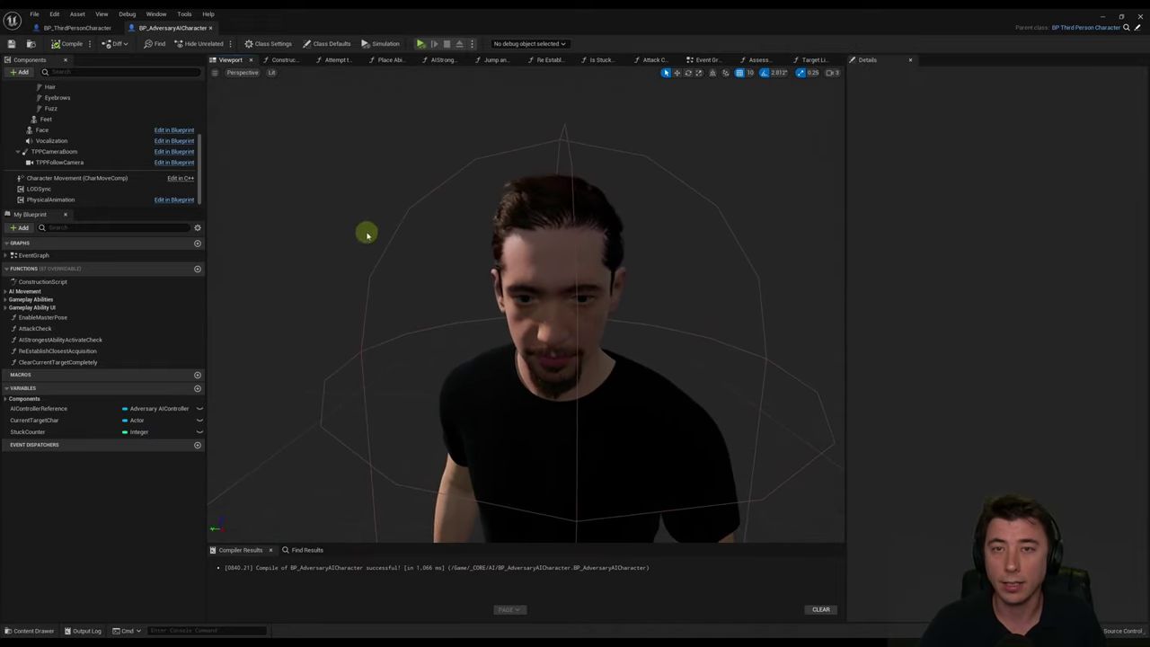
pyautogui.click(210, 28)
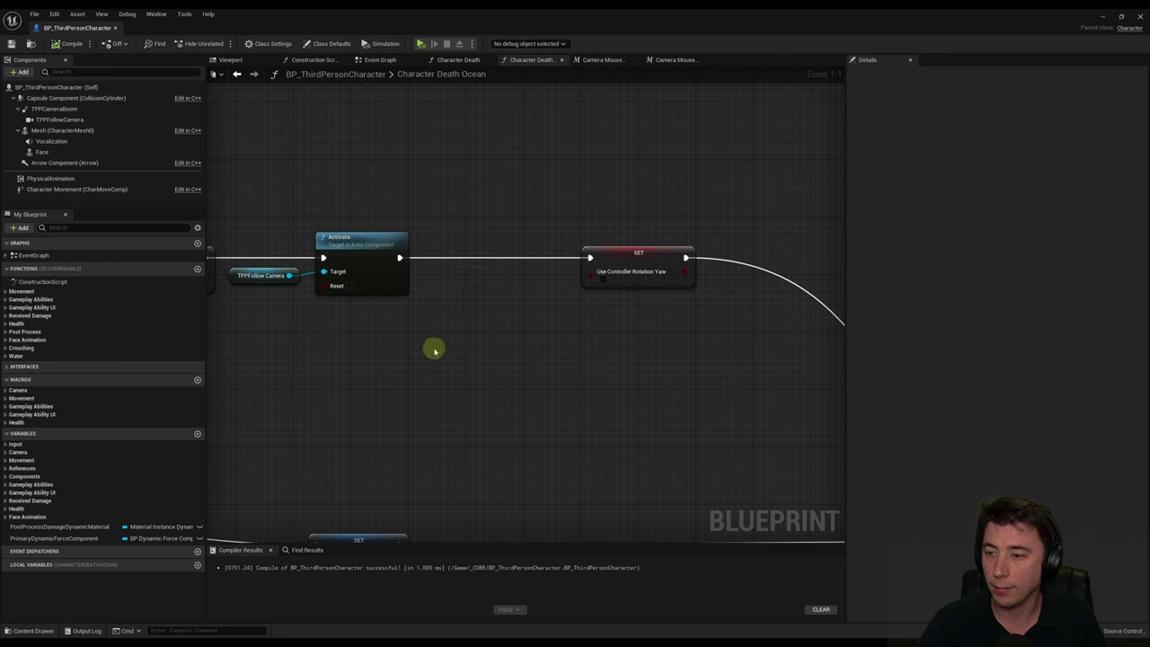
# - Place a BP_AdversaryAICharacter from the AI folder on the beach and run the level to check it
pyautogui.click(1101, 18)
pyautogui.moveTo(247, 416); pyautogui.dragTo(231, 518)
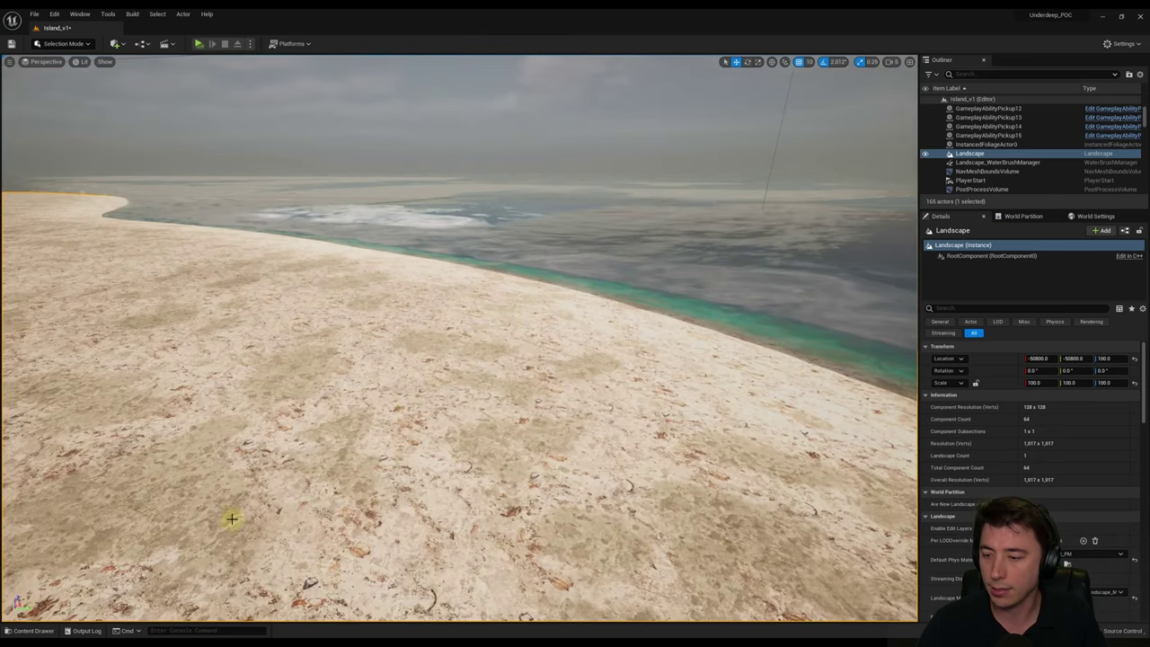
pyautogui.click(45, 631)
pyautogui.moveTo(588, 476); pyautogui.dragTo(426, 316)
pyautogui.click(198, 43)
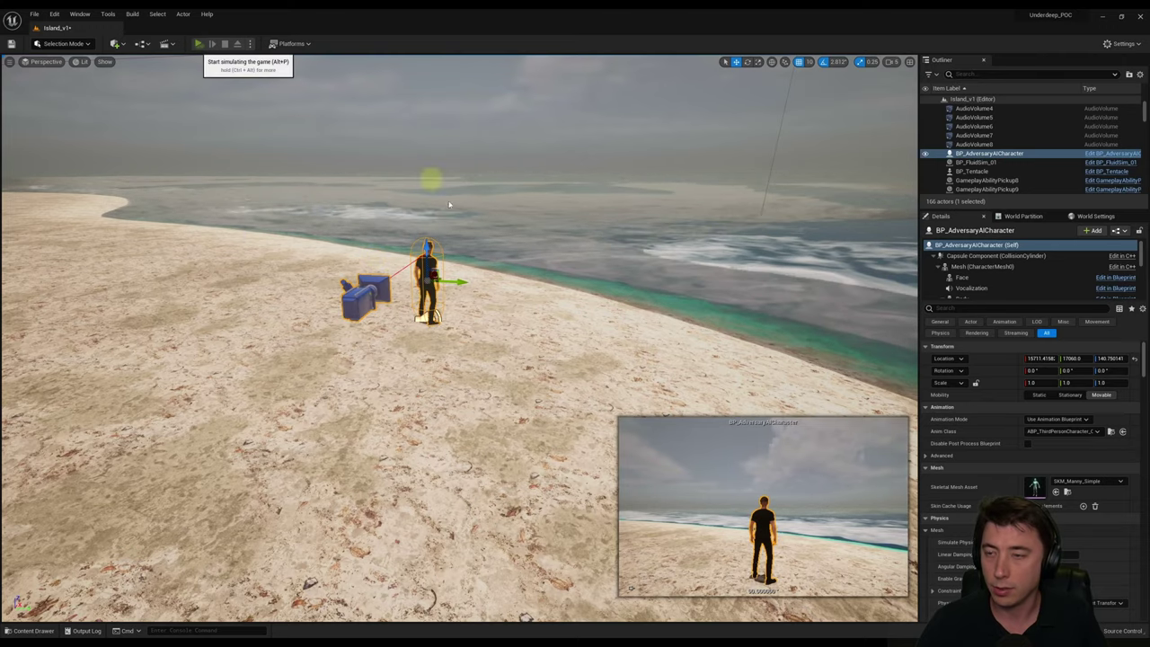
pyautogui.moveTo(574, 268); pyautogui.dragTo(157, 230, button='right')
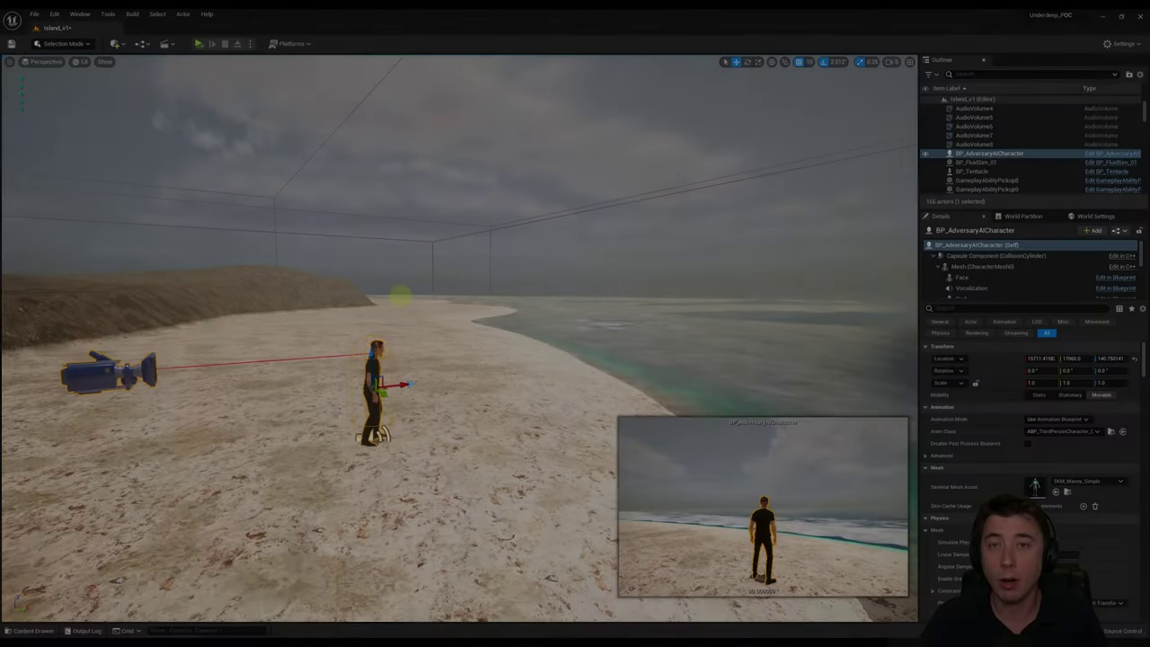
# - Move the placed BP_AdversaryAICharacter along the shoreline to another stretch of beach, at X of about 641
pyautogui.moveTo(404, 298); pyautogui.dragTo(724, 396, button='right')
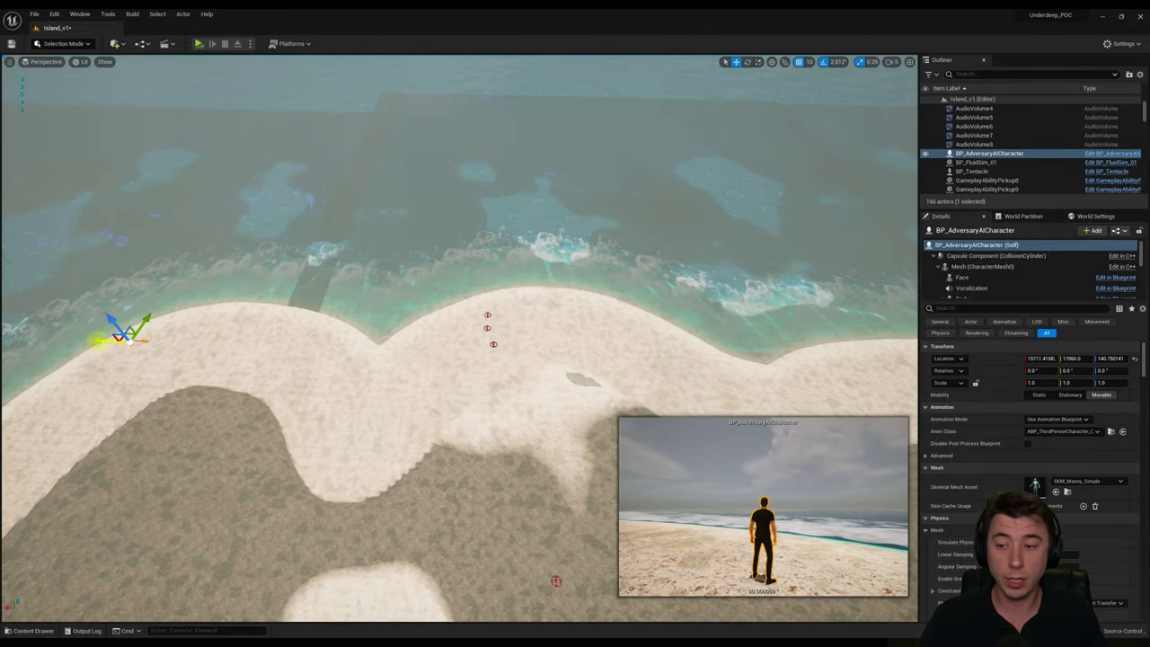
pyautogui.moveTo(601, 327); pyautogui.dragTo(573, 344, button='right')
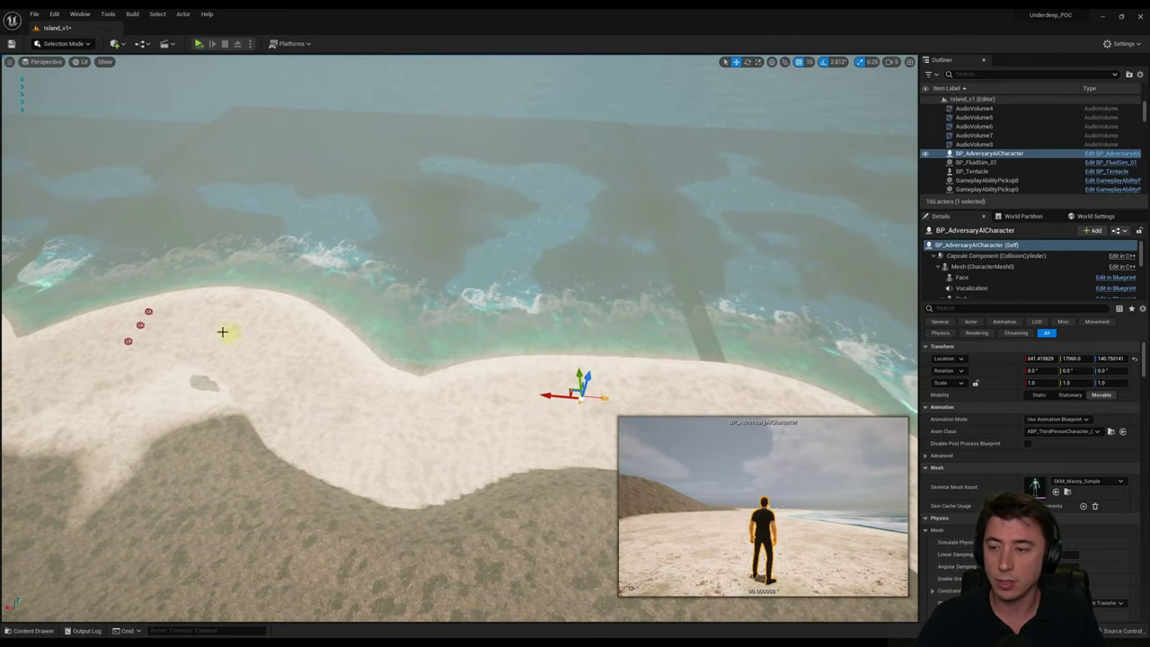
pyautogui.moveTo(200, 319); pyautogui.dragTo(198, 319, button='right')
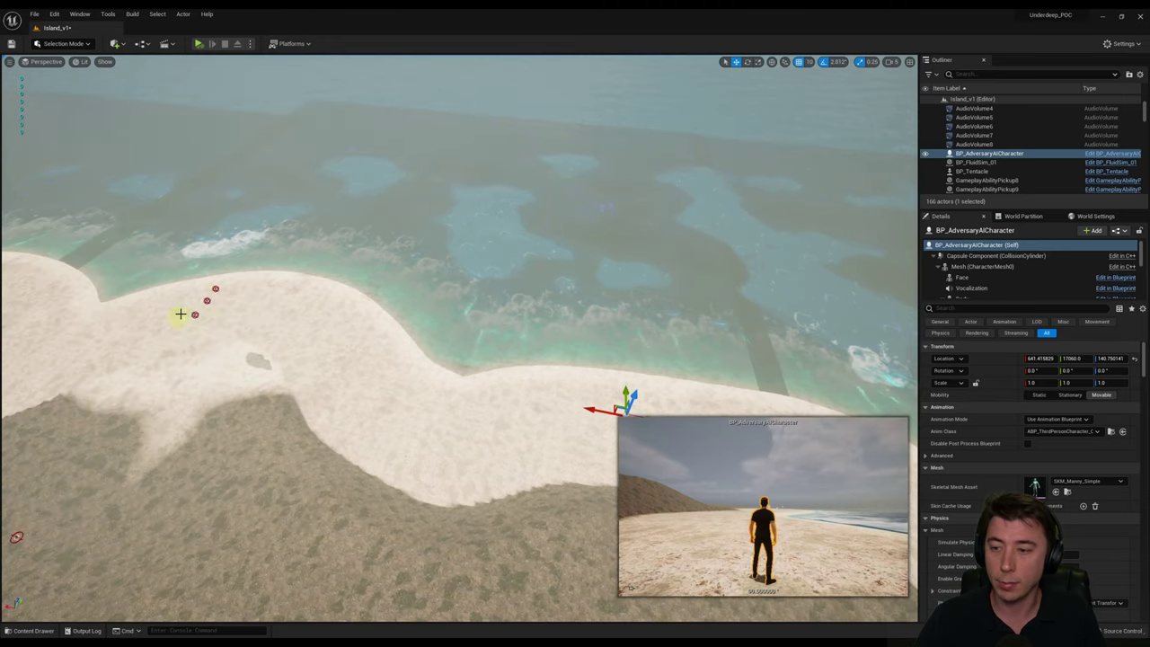
# - Move the BP_AdversaryAICharacter into the shallow water by the shore, at about X 261, Y 18400 and Z 71
pyautogui.moveTo(387, 299); pyautogui.dragTo(315, 354, button='right')
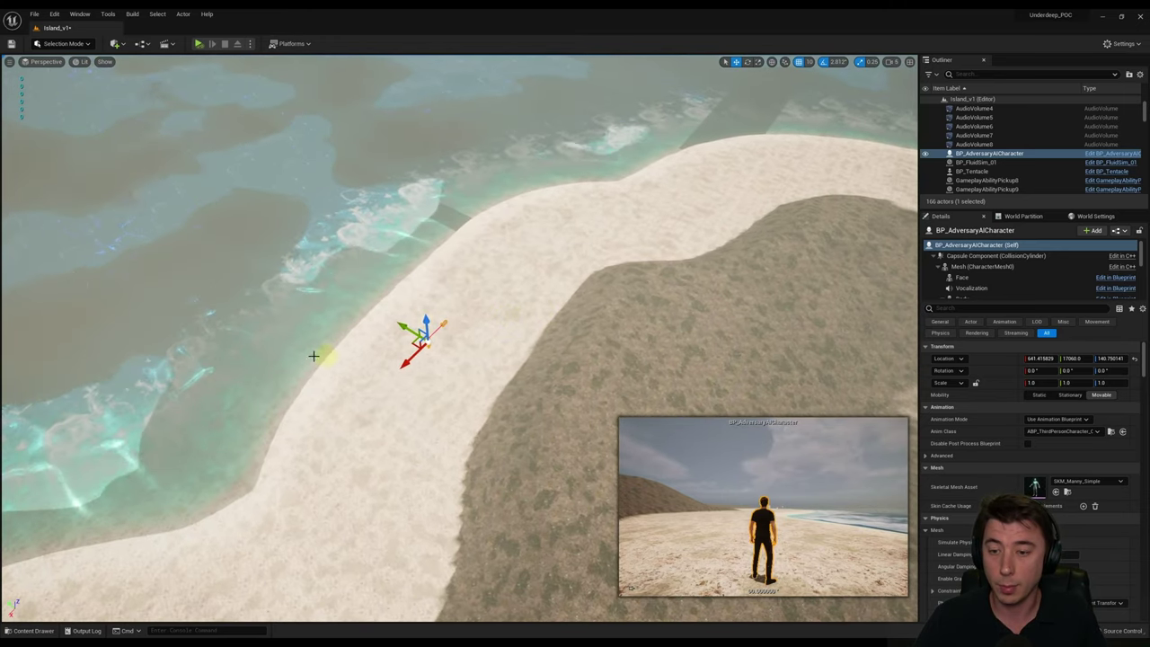
pyautogui.moveTo(406, 328); pyautogui.dragTo(343, 288)
pyautogui.moveTo(413, 360); pyautogui.dragTo(482, 342, button='right')
pyautogui.moveTo(559, 322); pyautogui.dragTo(414, 346, button='right')
pyautogui.moveTo(506, 318)
pyautogui.mouseDown(button='right')
pyautogui.moveTo(729, 326)
pyautogui.moveTo(503, 331)
pyautogui.mouseUp(button='right')
pyautogui.moveTo(401, 334); pyautogui.dragTo(450, 343)
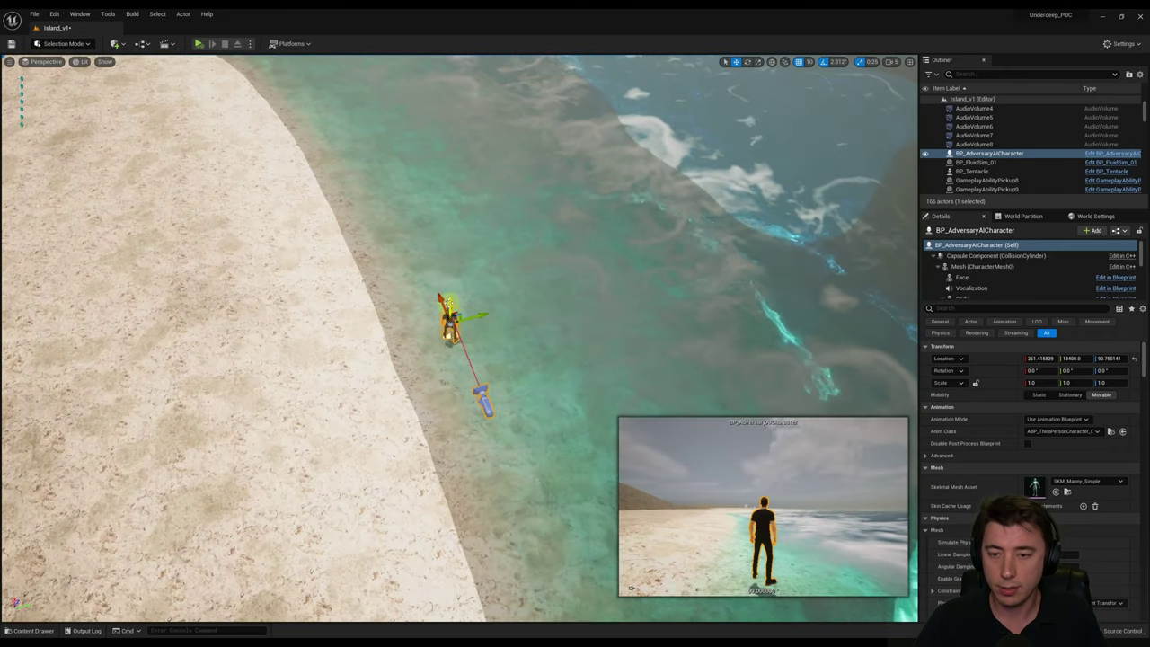
pyautogui.moveTo(448, 297); pyautogui.dragTo(450, 307)
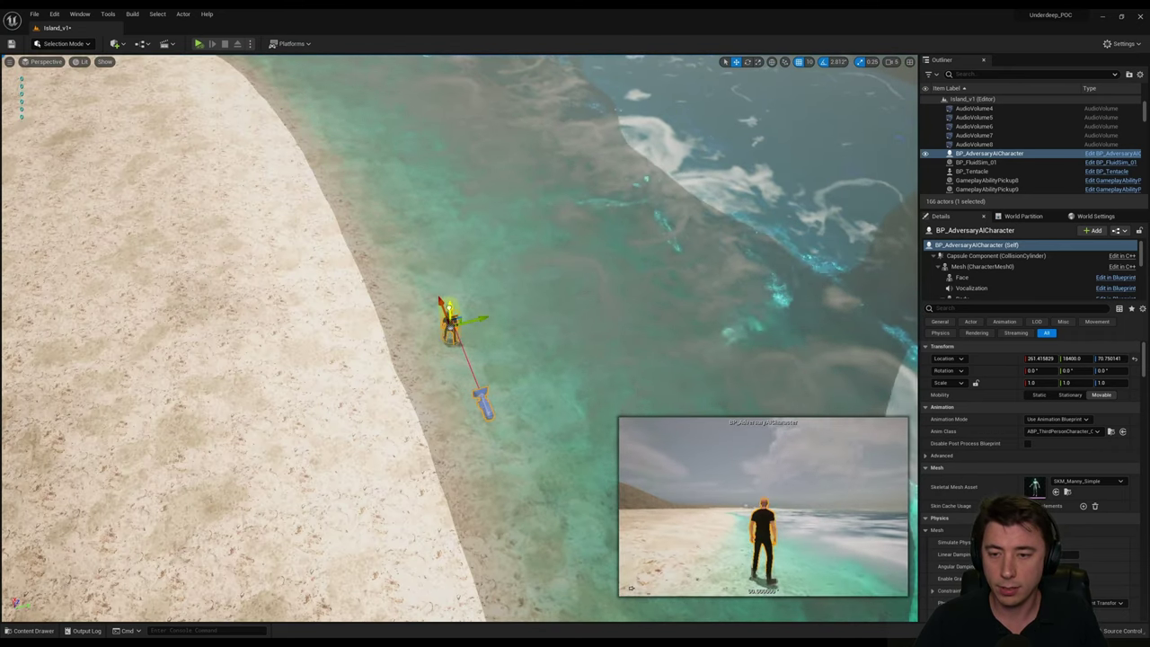
pyautogui.moveTo(536, 309); pyautogui.dragTo(1004, 301, button='right')
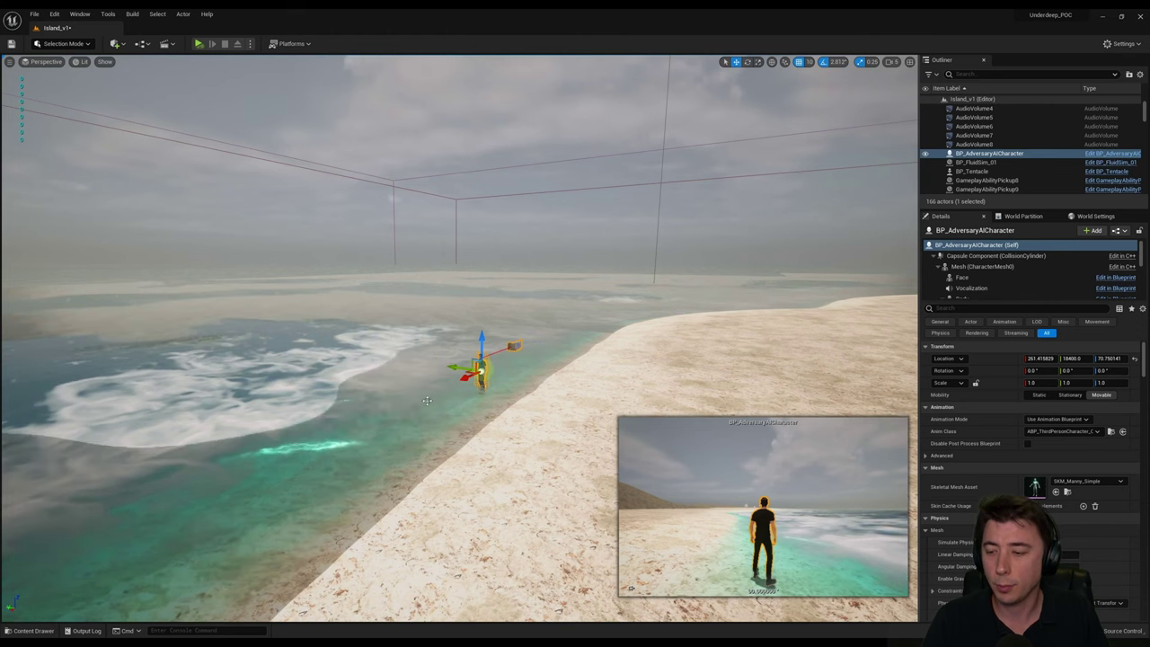
# - Set the LODSync component's Forced LOD to 0 in BP_AdversaryAICharacter, compile the blueprint and close it
pyautogui.click(31, 631)
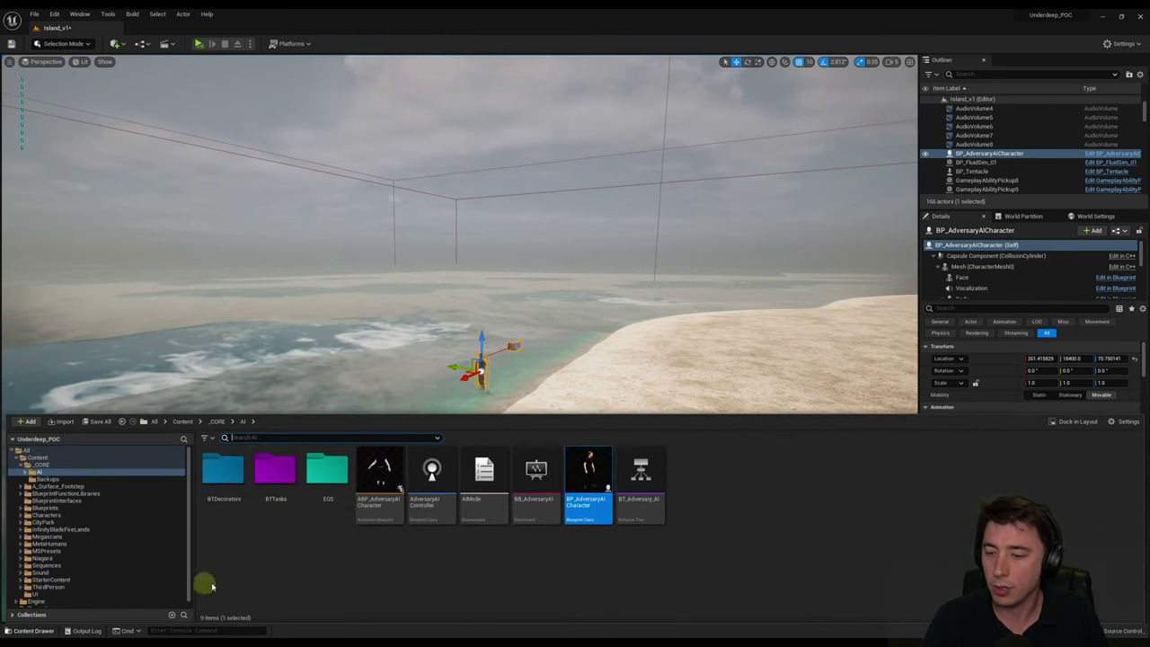
pyautogui.doubleClick(596, 485)
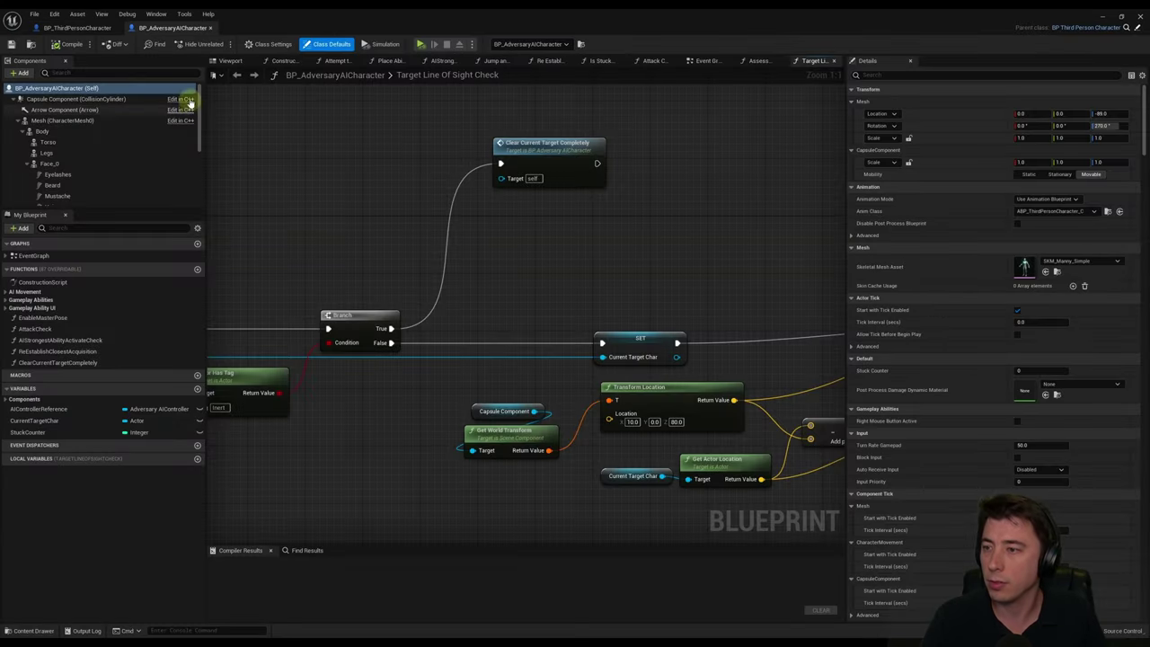
pyautogui.scroll(-5, 52, 174)
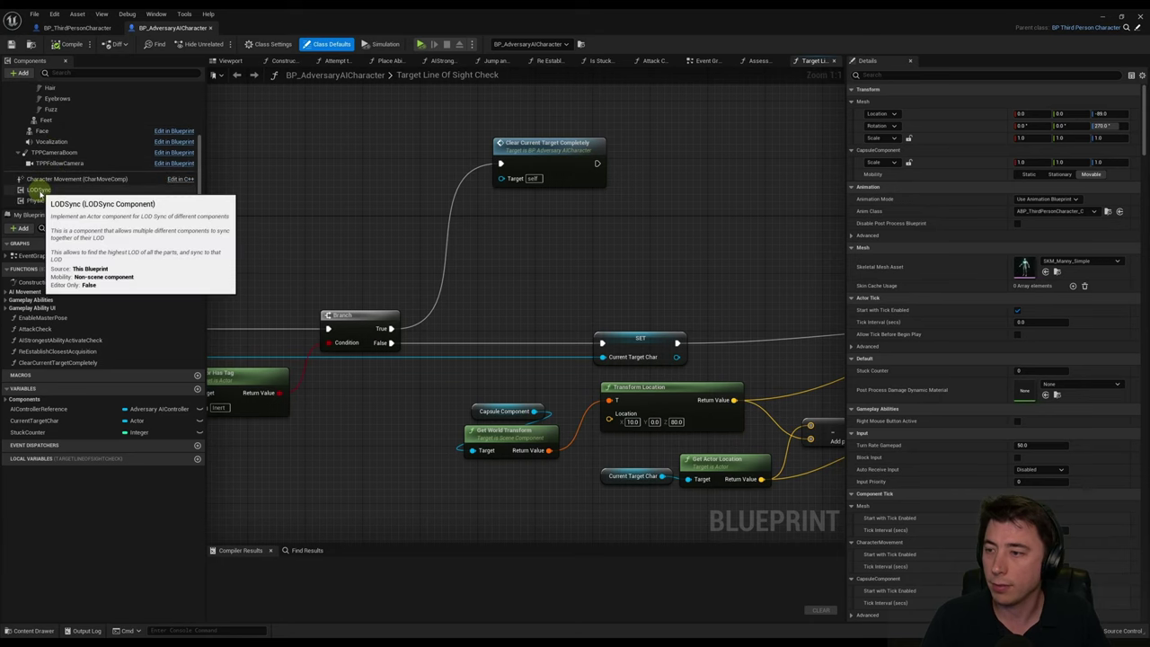
pyautogui.click(41, 190)
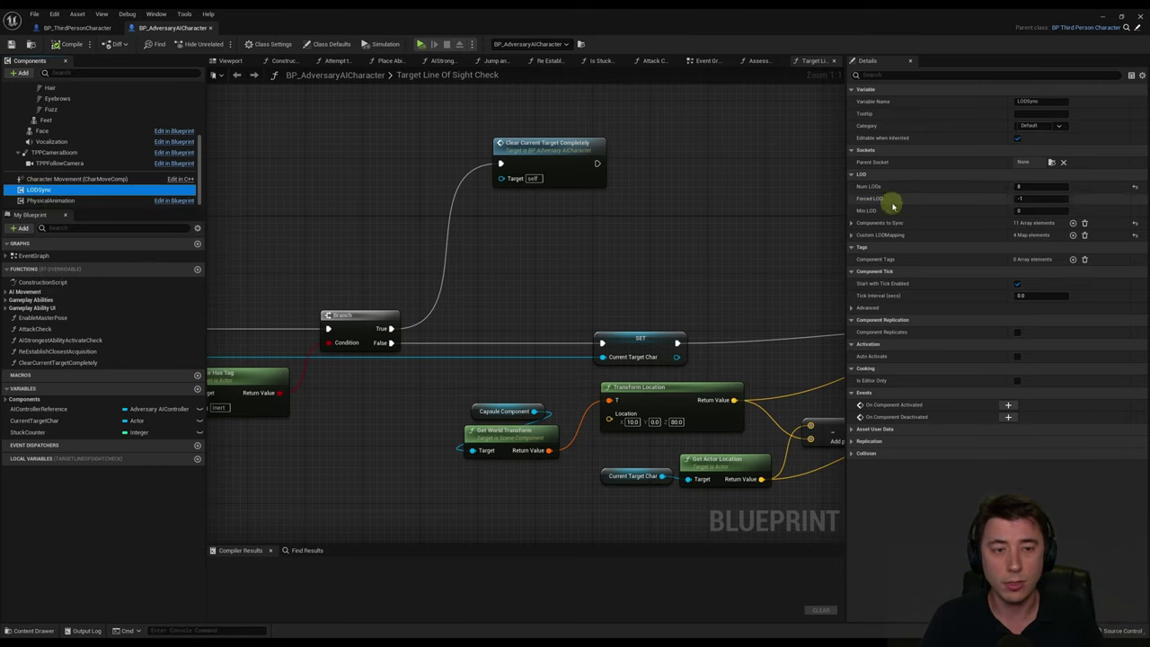
pyautogui.click(1021, 198)
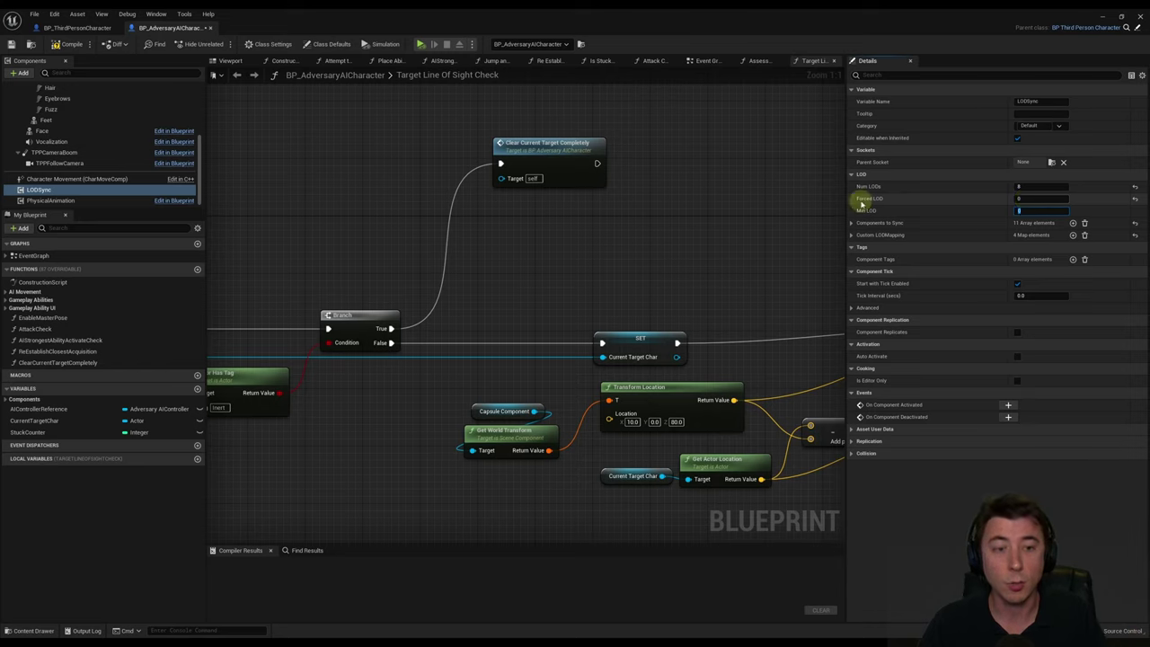
pyautogui.click(63, 44)
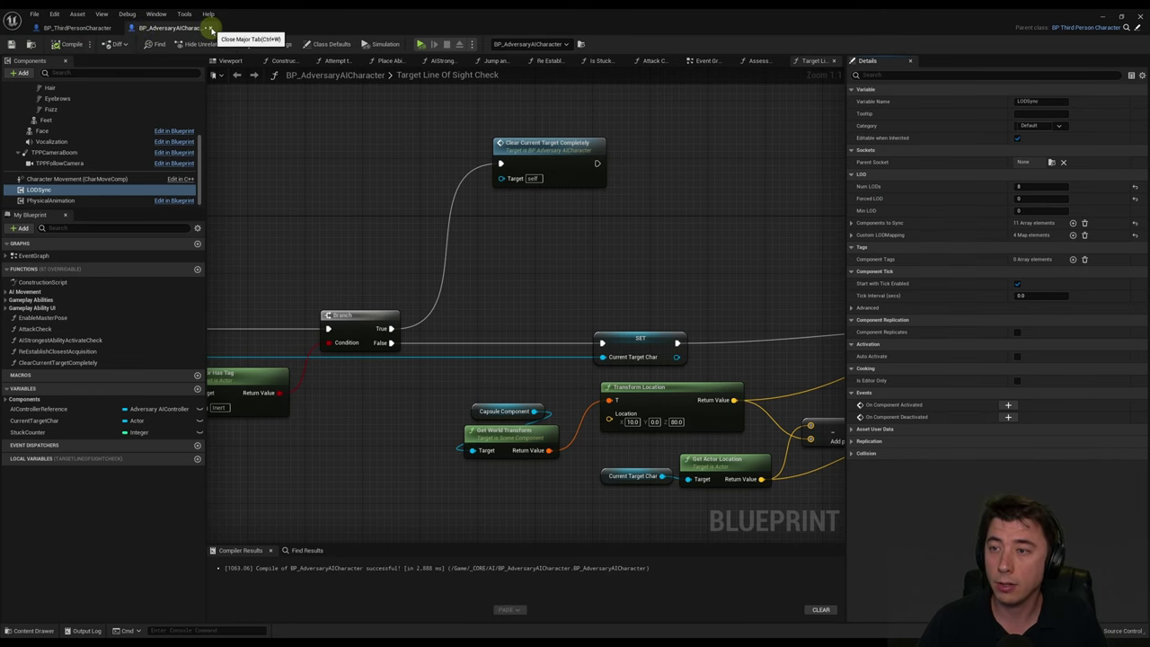
pyautogui.click(212, 28)
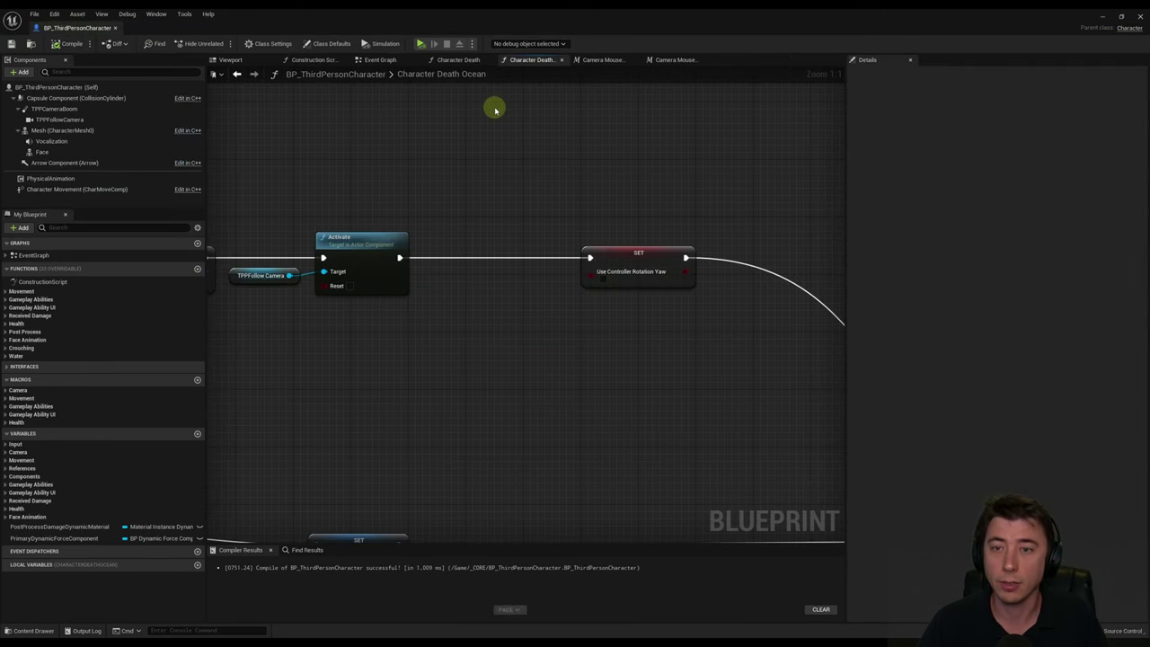
# - In the Character Death Ocean function, set the neck_01 node's Physics Blend Weight to 0.2, save BP_ThirdPersonCharacter and close it
pyautogui.scroll(-10, 506, 285)
pyautogui.moveTo(678, 326); pyautogui.dragTo(406, 289, button='right')
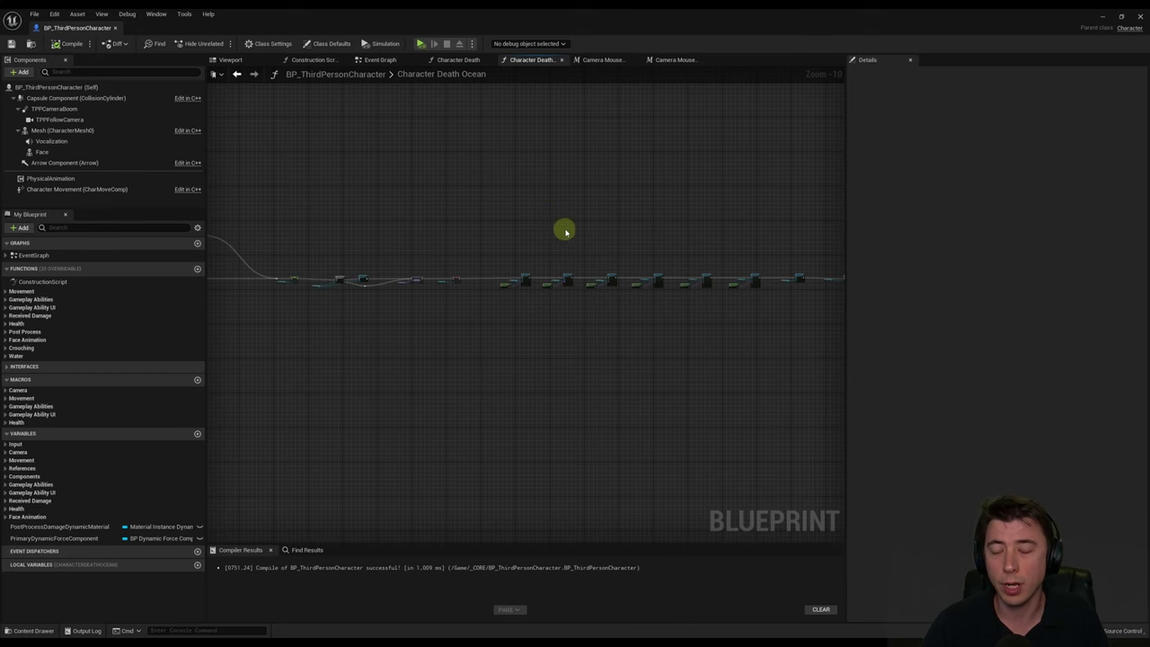
pyautogui.moveTo(656, 296); pyautogui.dragTo(627, 294, button='right')
pyautogui.scroll(3, 584, 290)
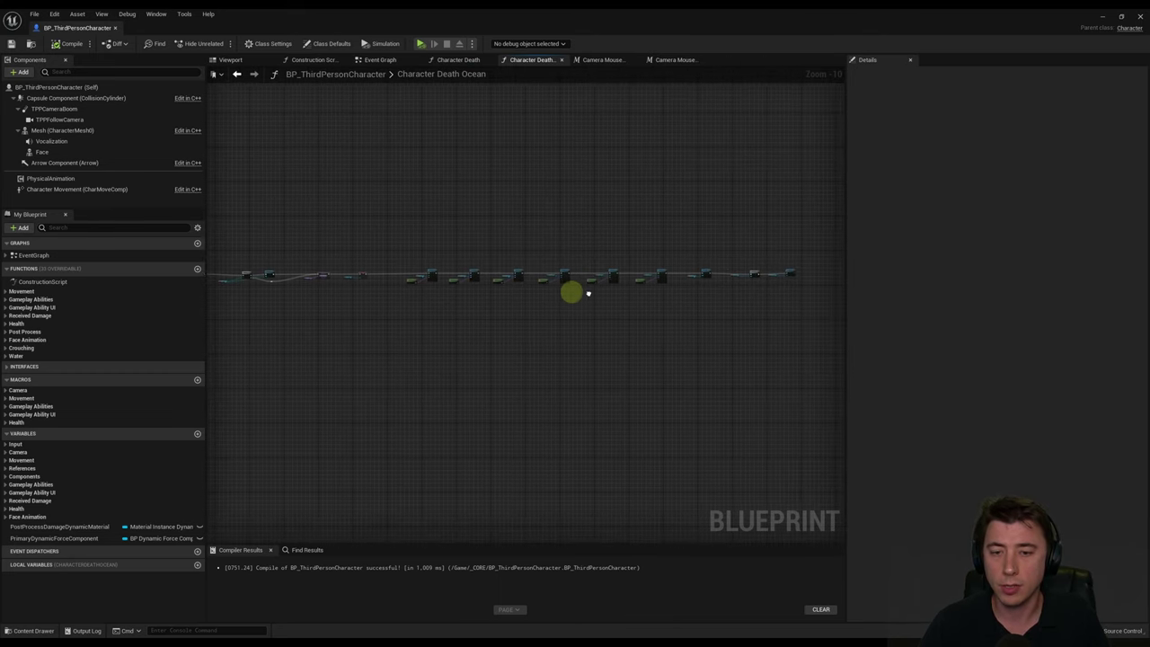
pyautogui.scroll(7, 583, 276)
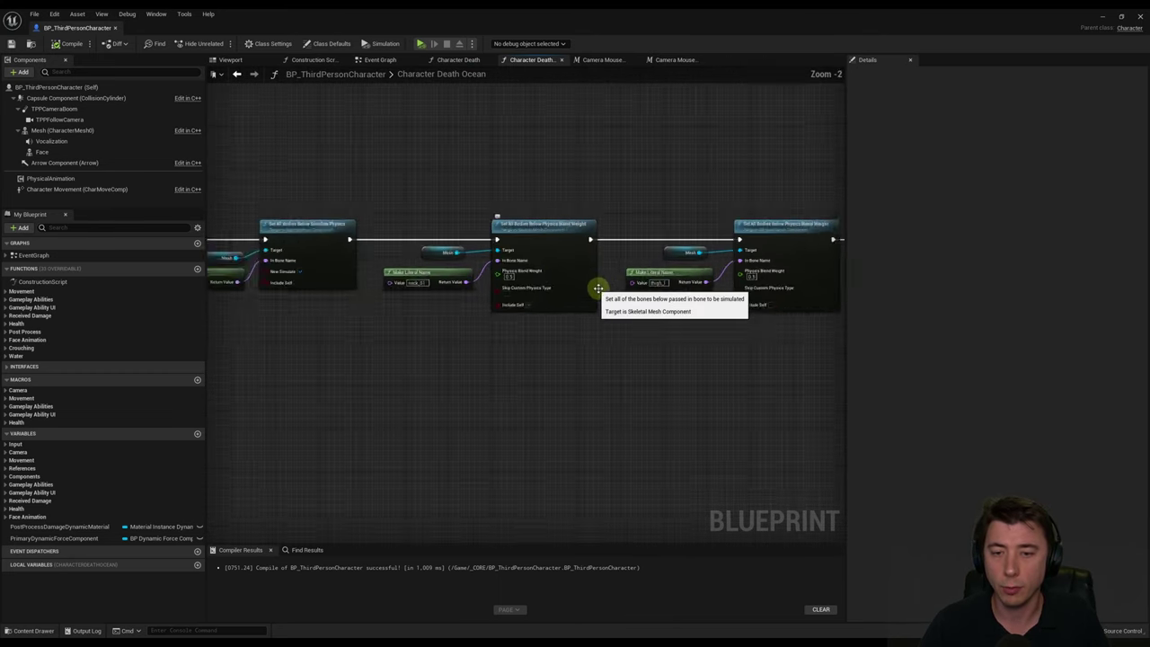
pyautogui.click(374, 306)
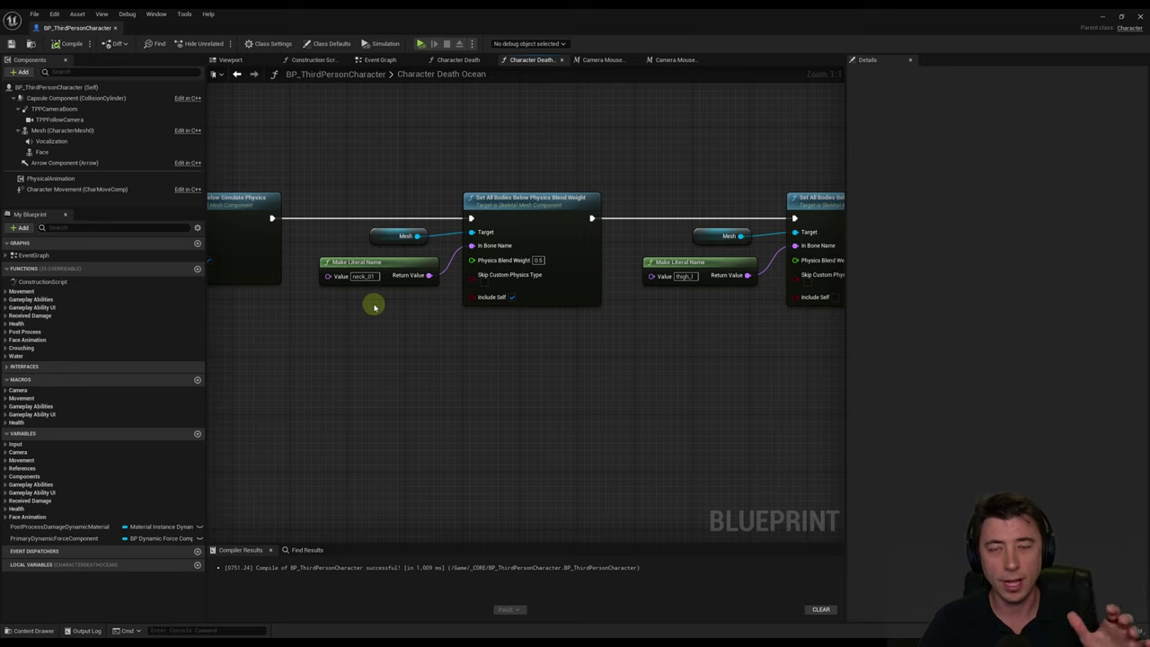
pyautogui.click(539, 259)
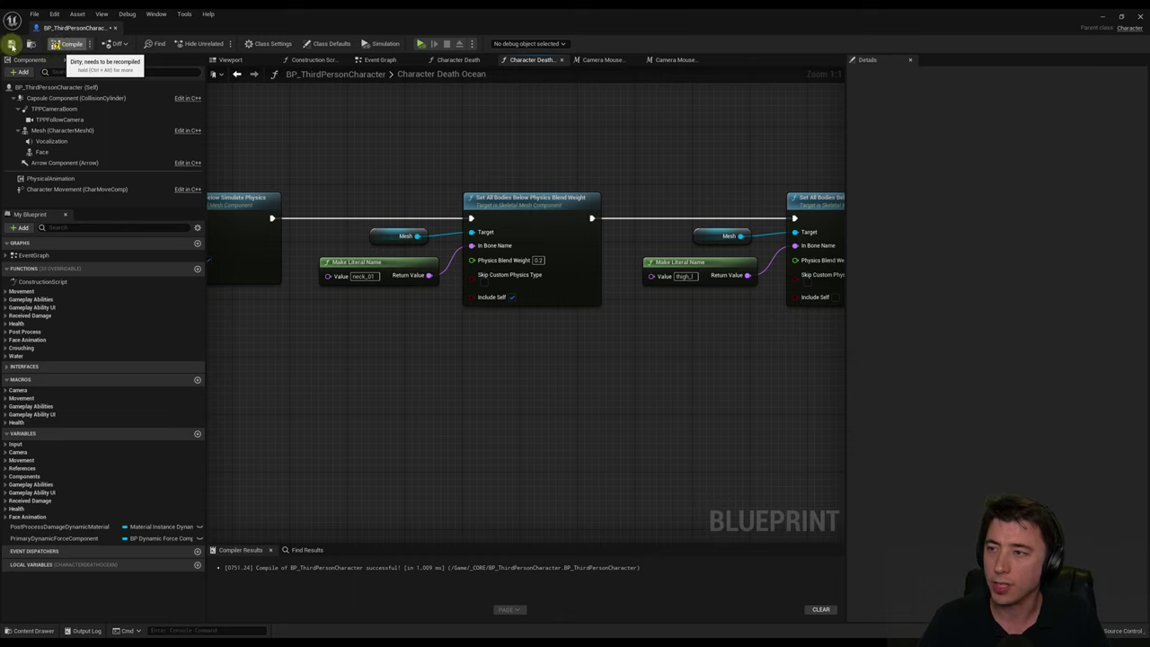
pyautogui.click(11, 47)
pyautogui.click(115, 28)
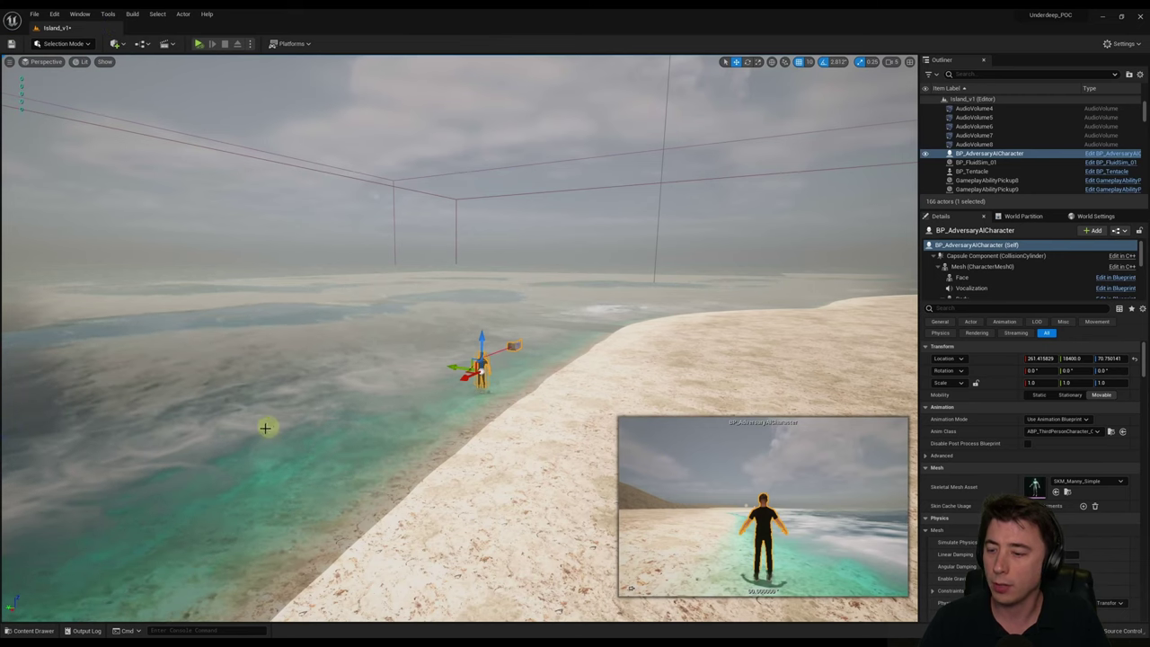
# - Set the Line Trace By Profile's Draw Debug Type to None in BTTask_SelectPatrolLocation's patrol function, compile the task and close it
pyautogui.click(33, 631)
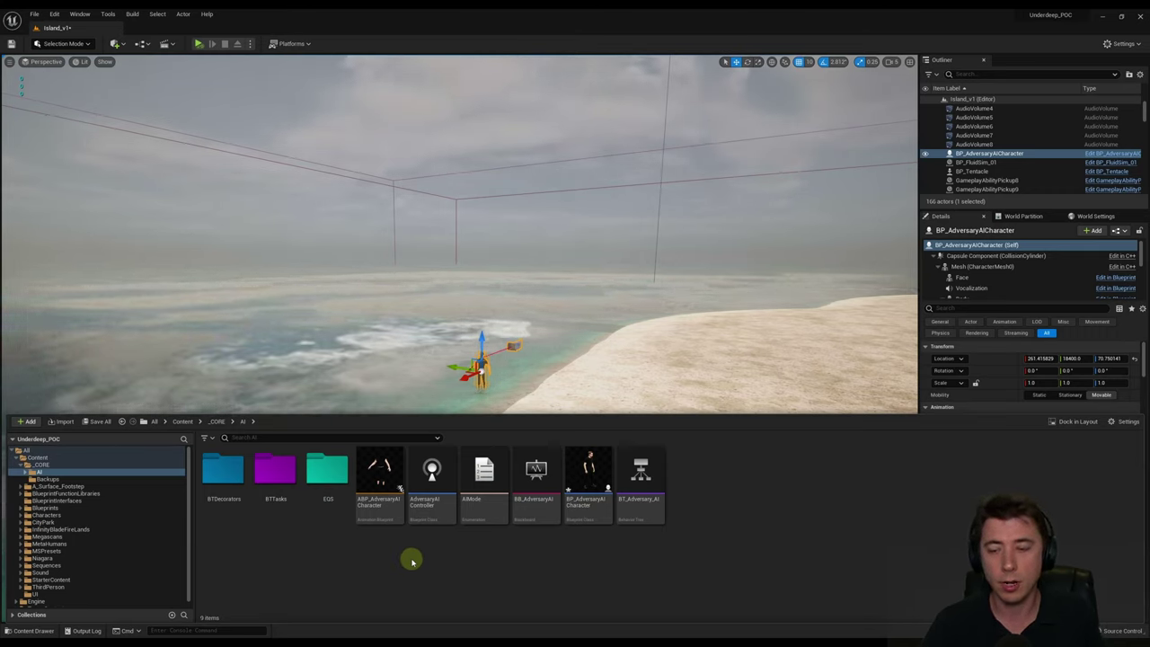
pyautogui.click(277, 474)
pyautogui.doubleClick(278, 475)
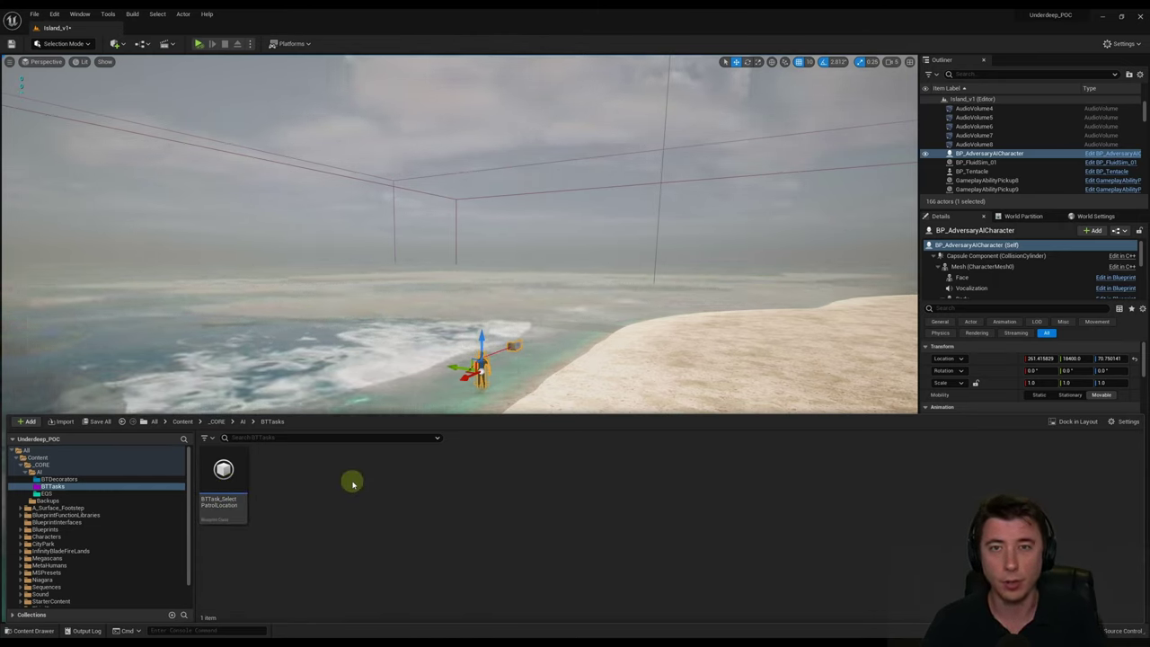
pyautogui.doubleClick(226, 481)
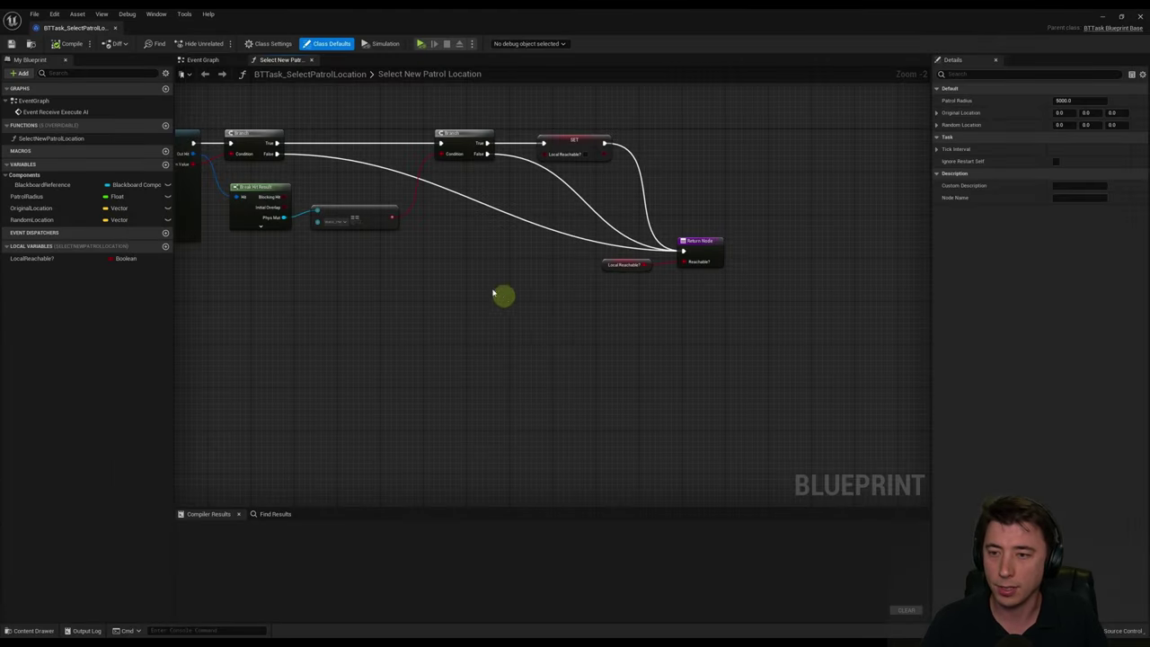
pyautogui.moveTo(504, 294); pyautogui.dragTo(723, 326, button='right')
pyautogui.scroll(2, 327, 208)
pyautogui.moveTo(355, 127); pyautogui.dragTo(446, 115, button='right')
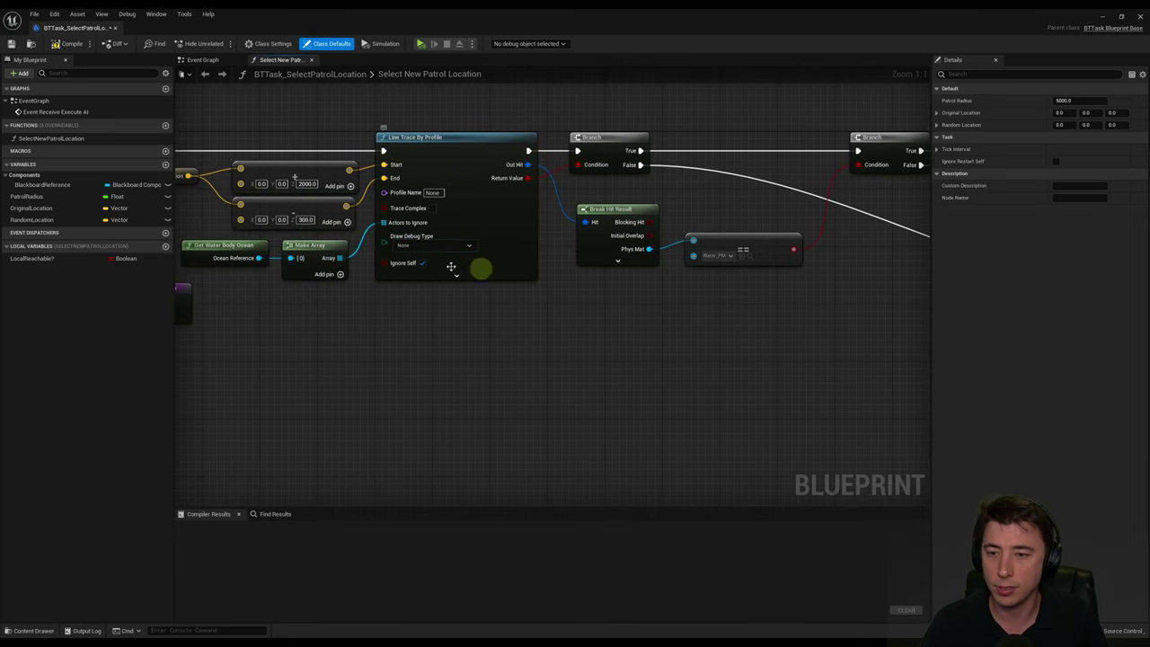
pyautogui.click(55, 43)
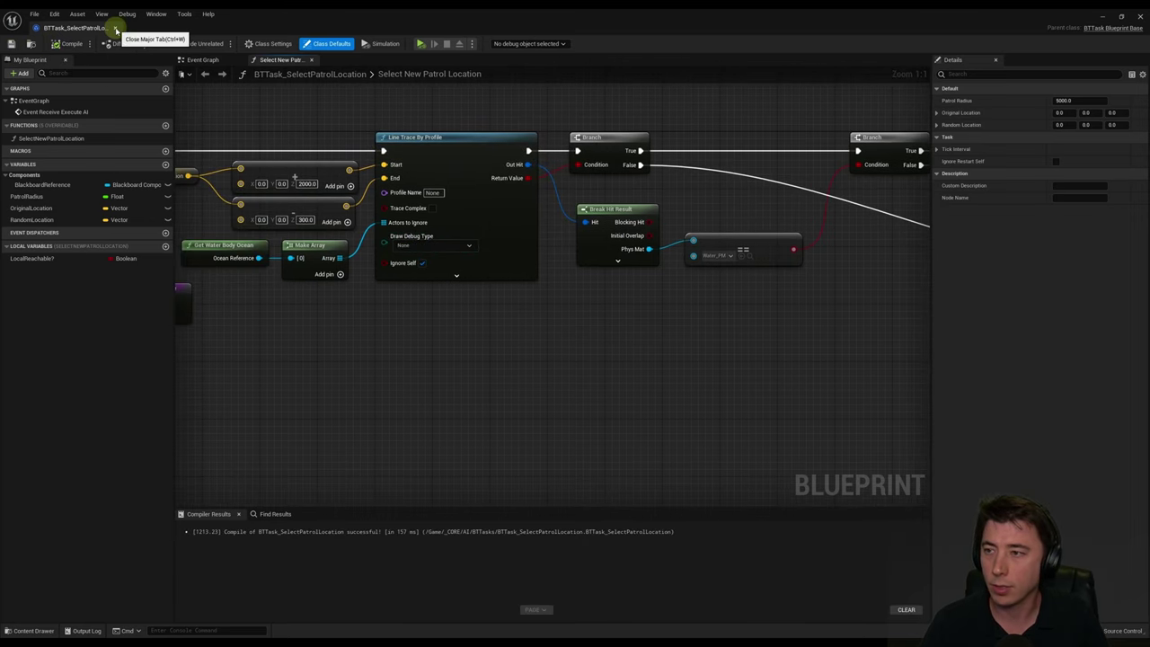
pyautogui.click(116, 30)
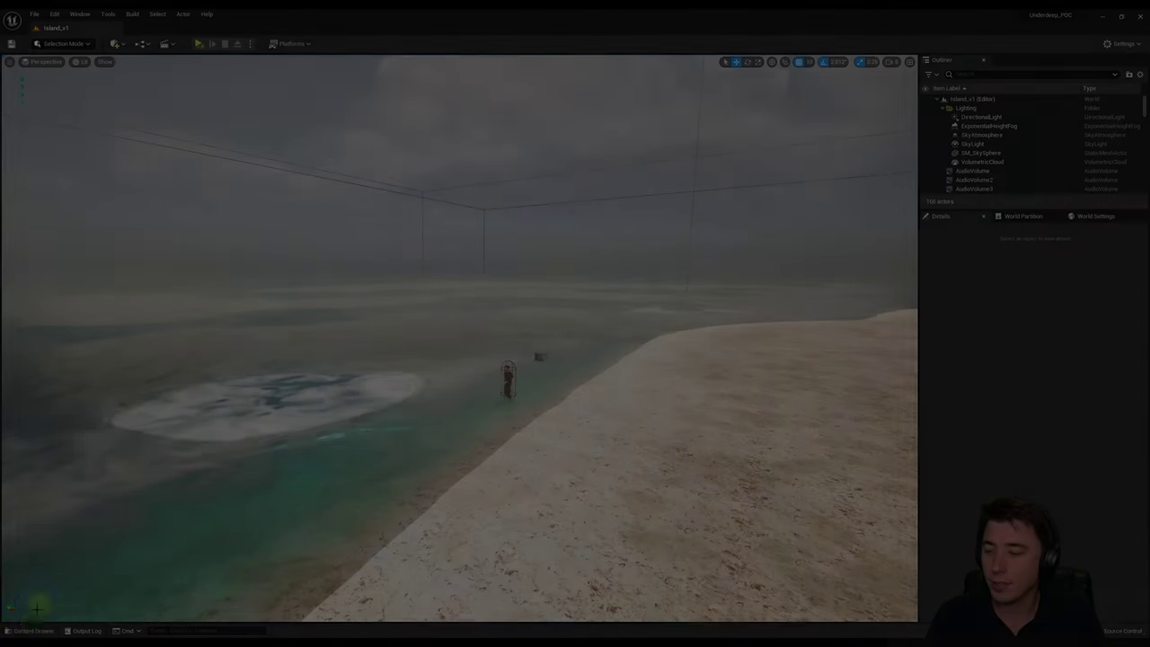
# - Create a Level Sequence named TentacleGrabAdversarySequence1 in the Sequences/LevelSequences folder and open it
pyautogui.click(34, 630)
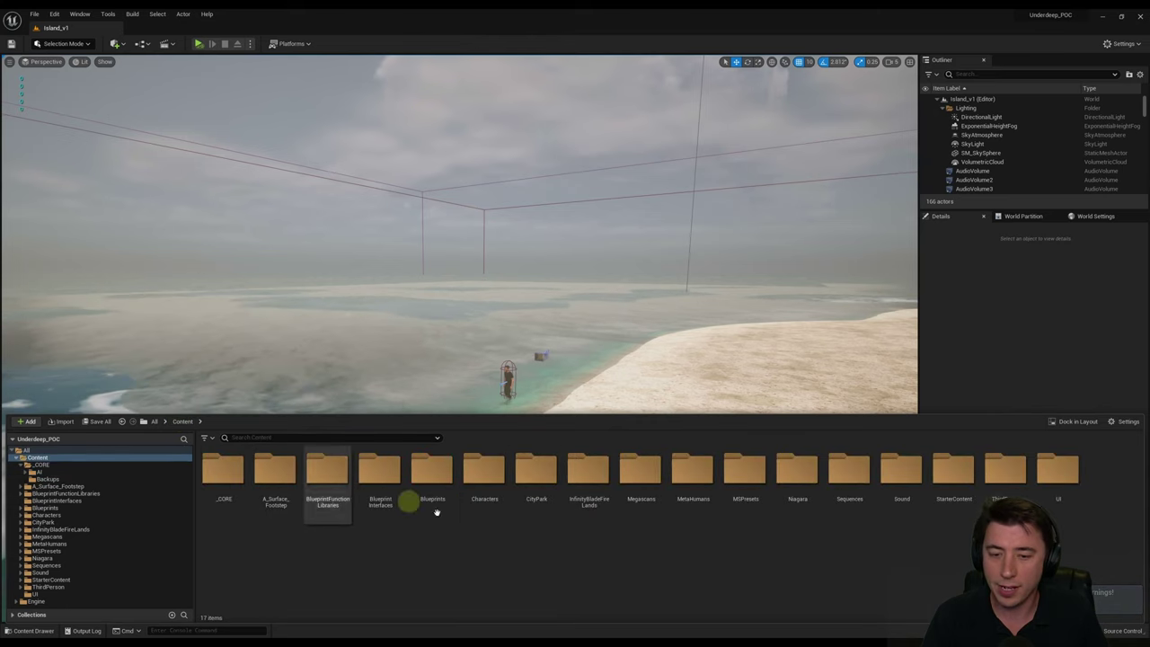
pyautogui.doubleClick(840, 477)
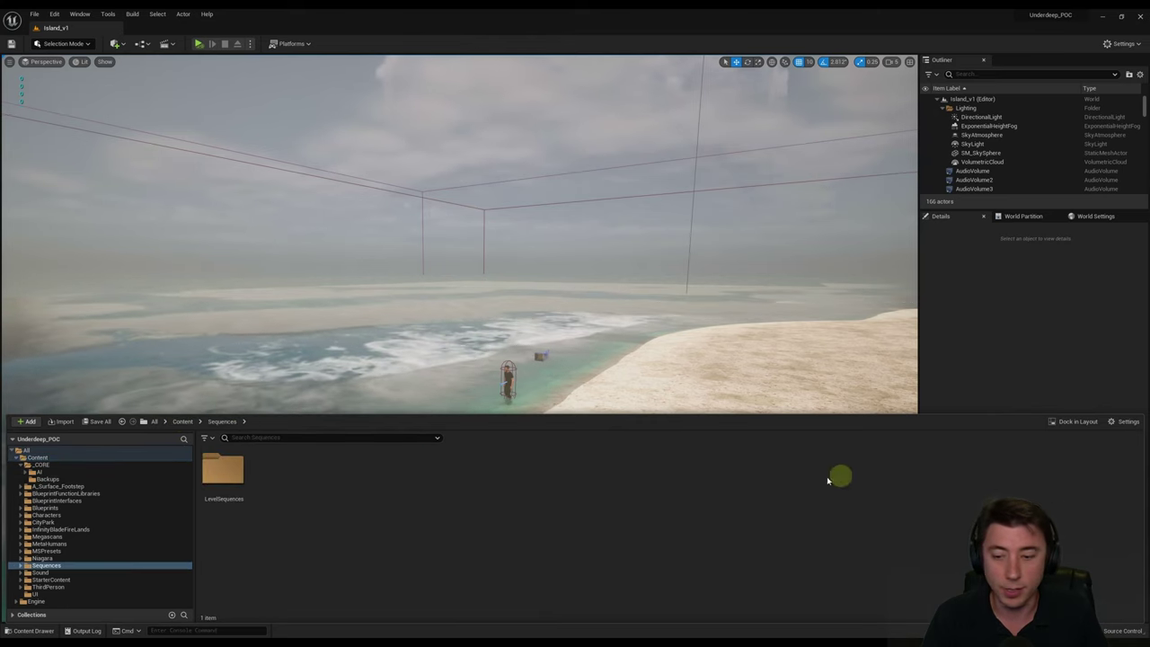
pyautogui.doubleClick(249, 476)
pyautogui.rightClick(291, 490)
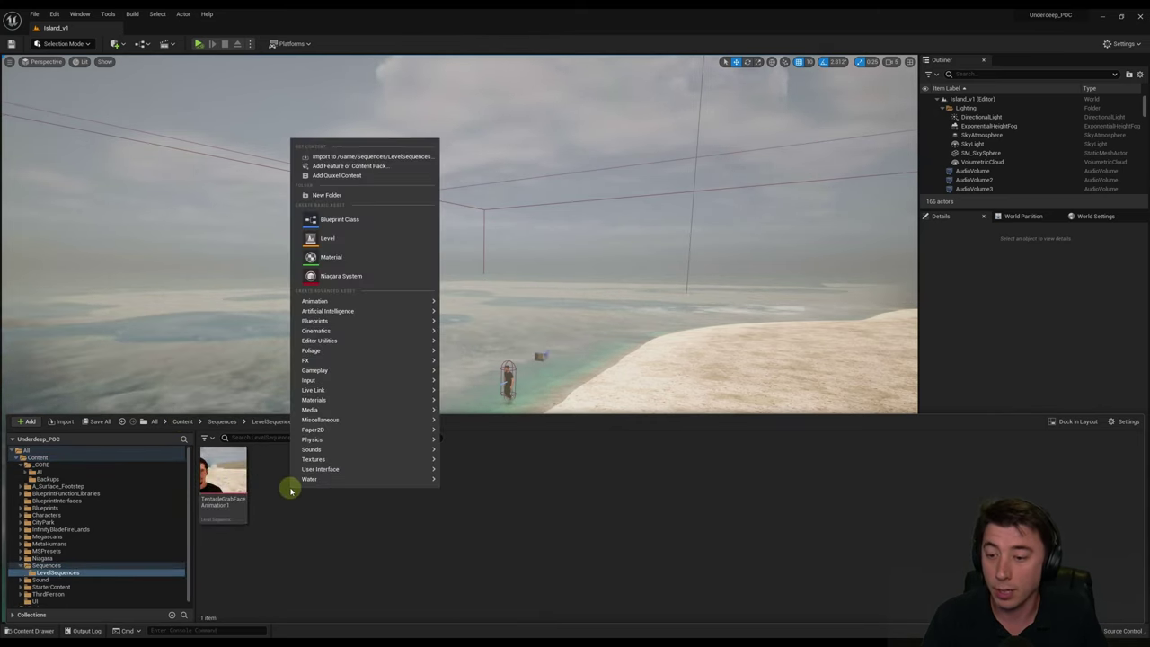
pyautogui.moveTo(318, 336)
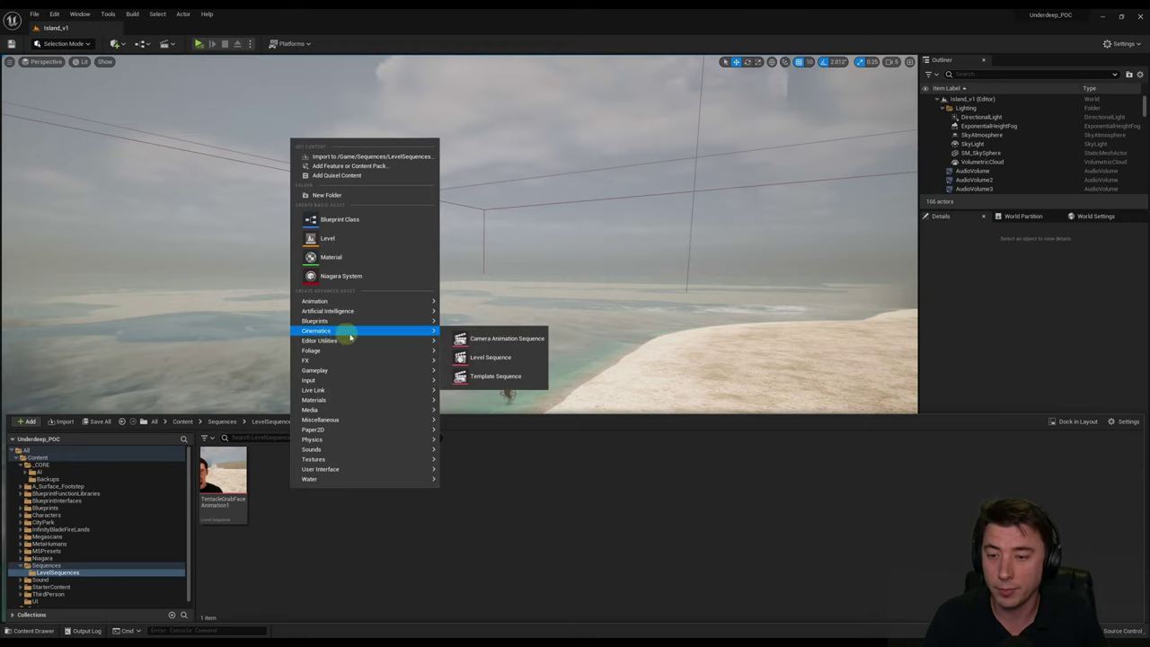
pyautogui.click(501, 358)
pyautogui.write('Tent')
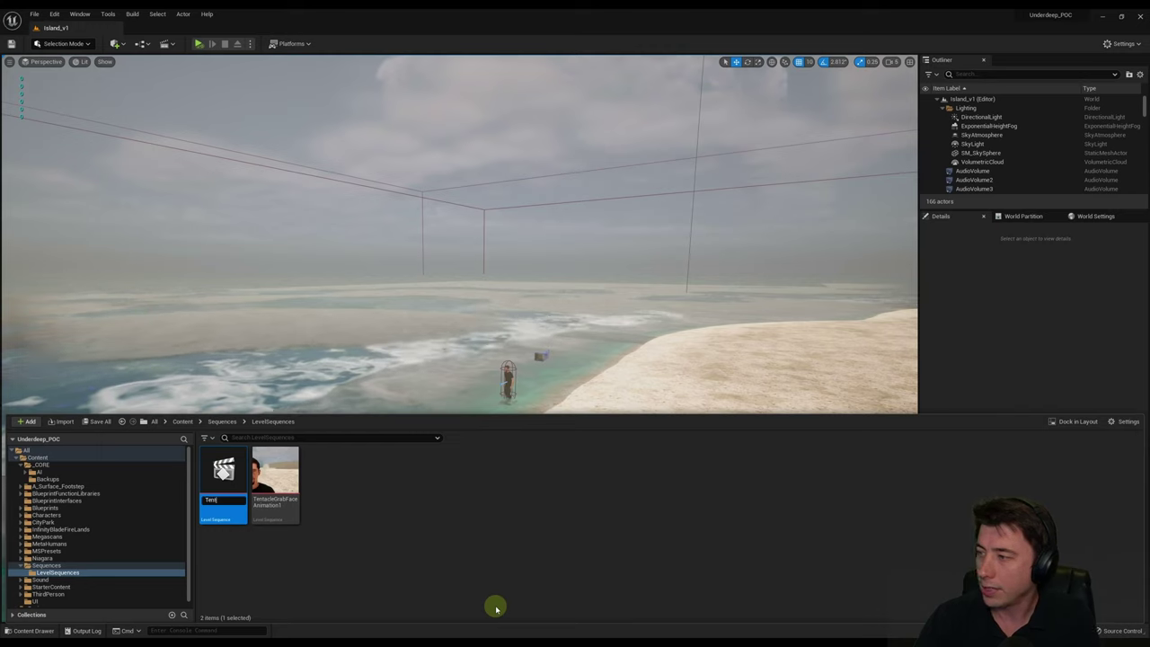
pyautogui.write('acleGrabA')
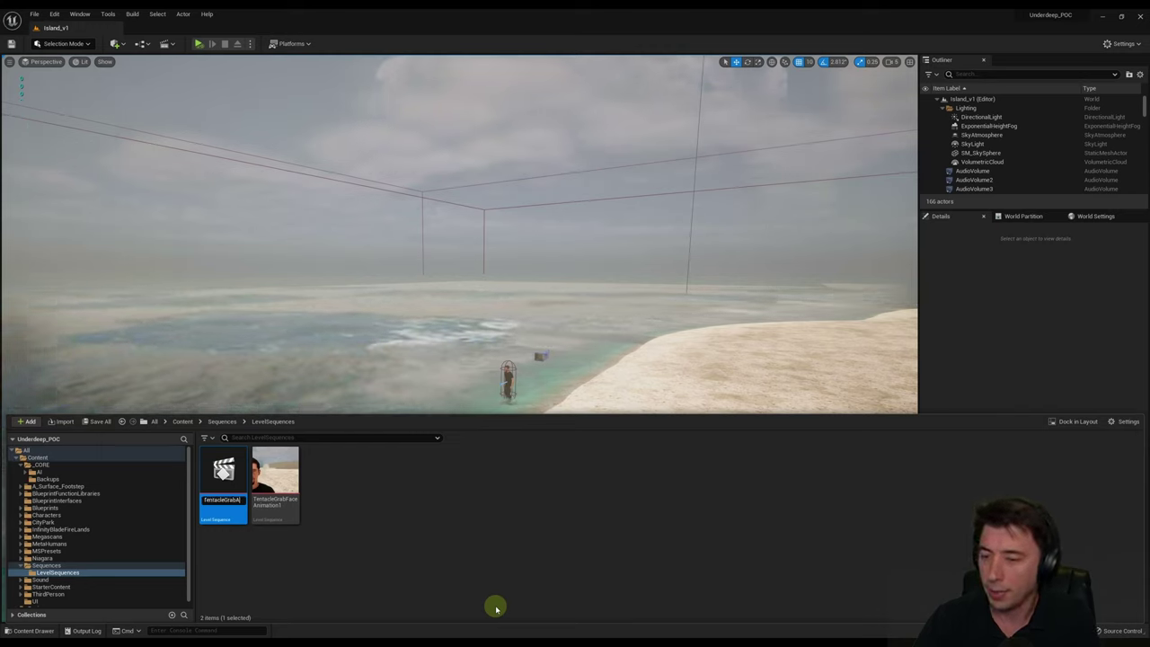
pyautogui.write('dversarySequence1')
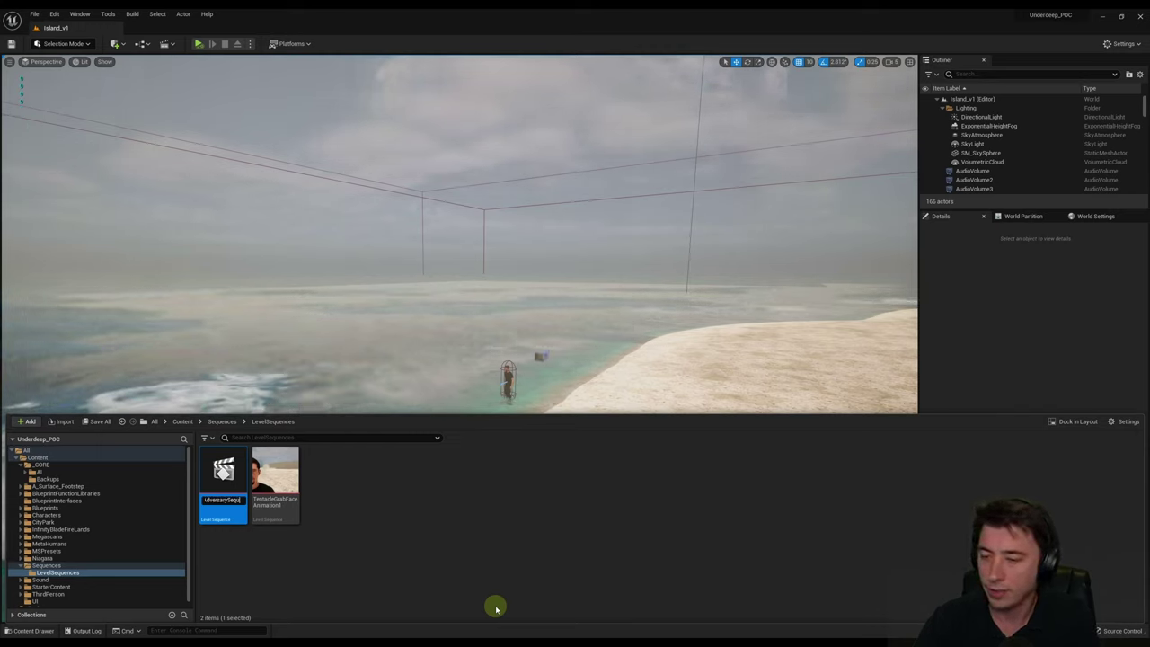
pyautogui.press('Return')
pyautogui.doubleClick(222, 507)
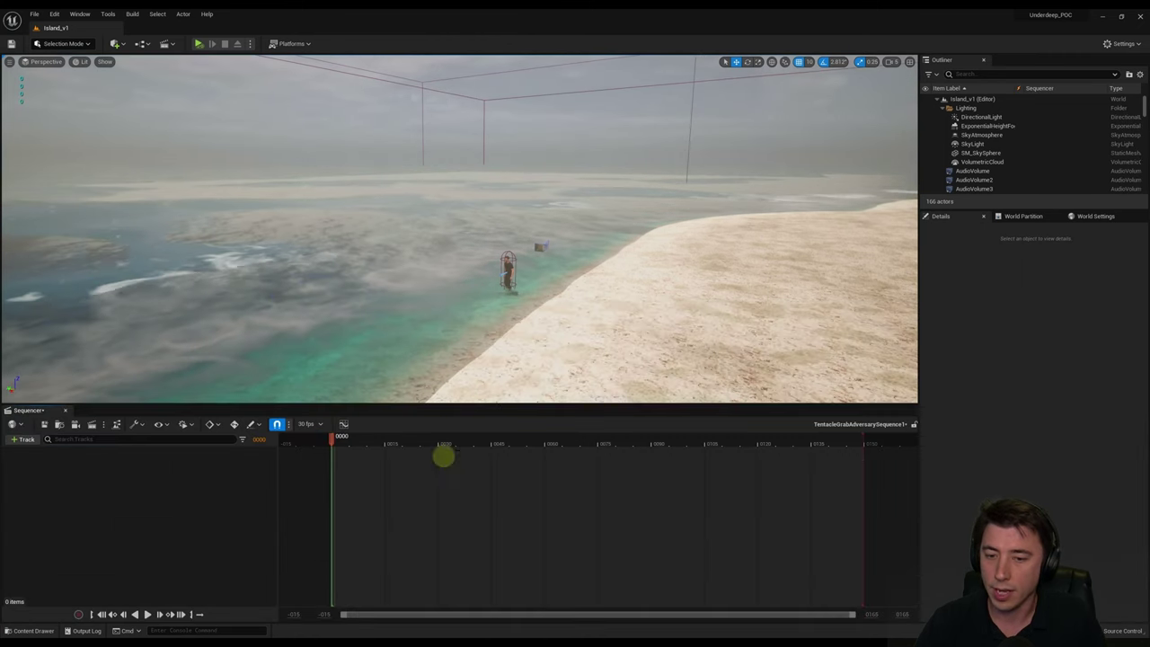
# - Enlarge the Sequencer area and add the placed BP_AdversaryAICharacter from the level to the sequence
pyautogui.moveTo(488, 406); pyautogui.dragTo(468, 336)
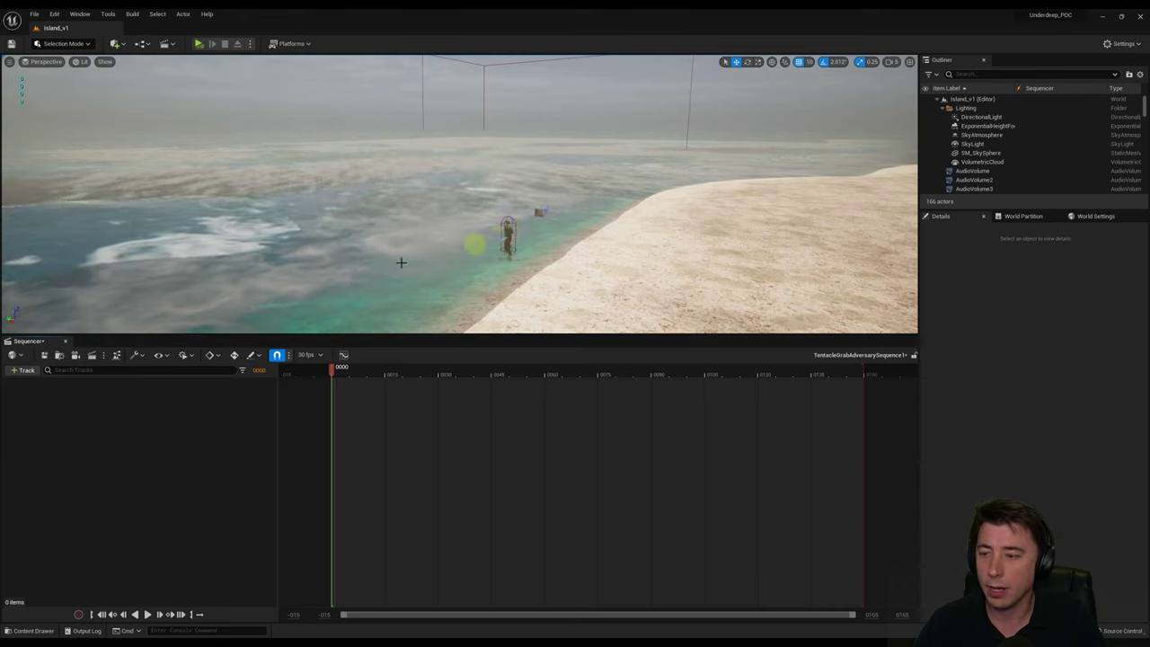
pyautogui.click(967, 76)
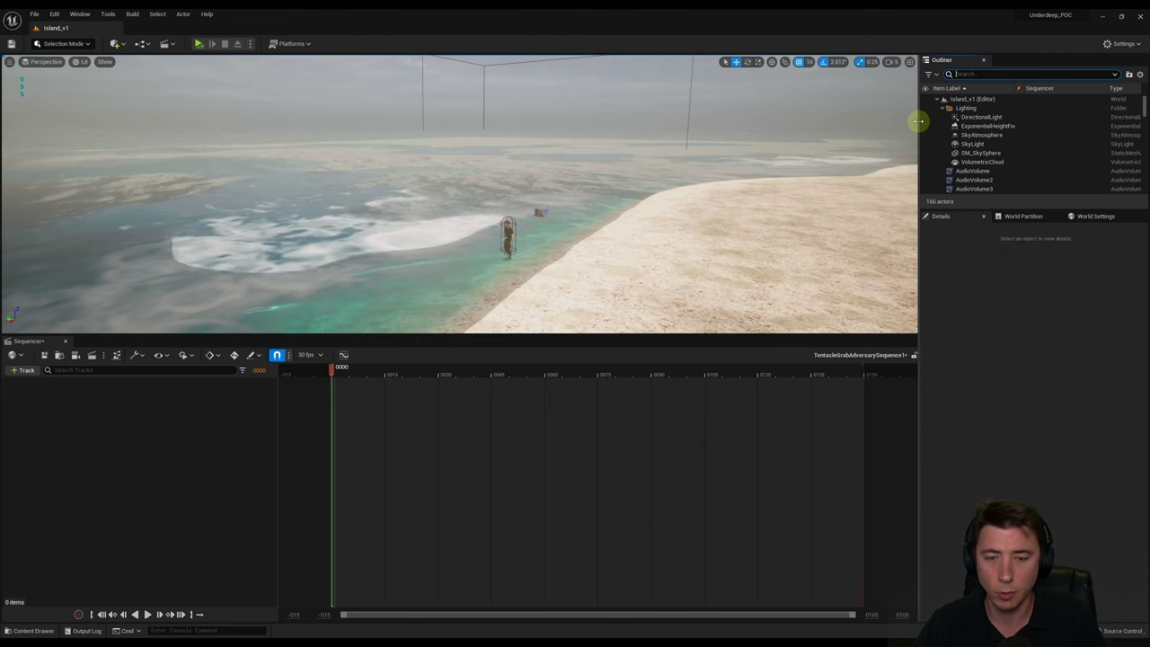
pyautogui.write('BP_Ad')
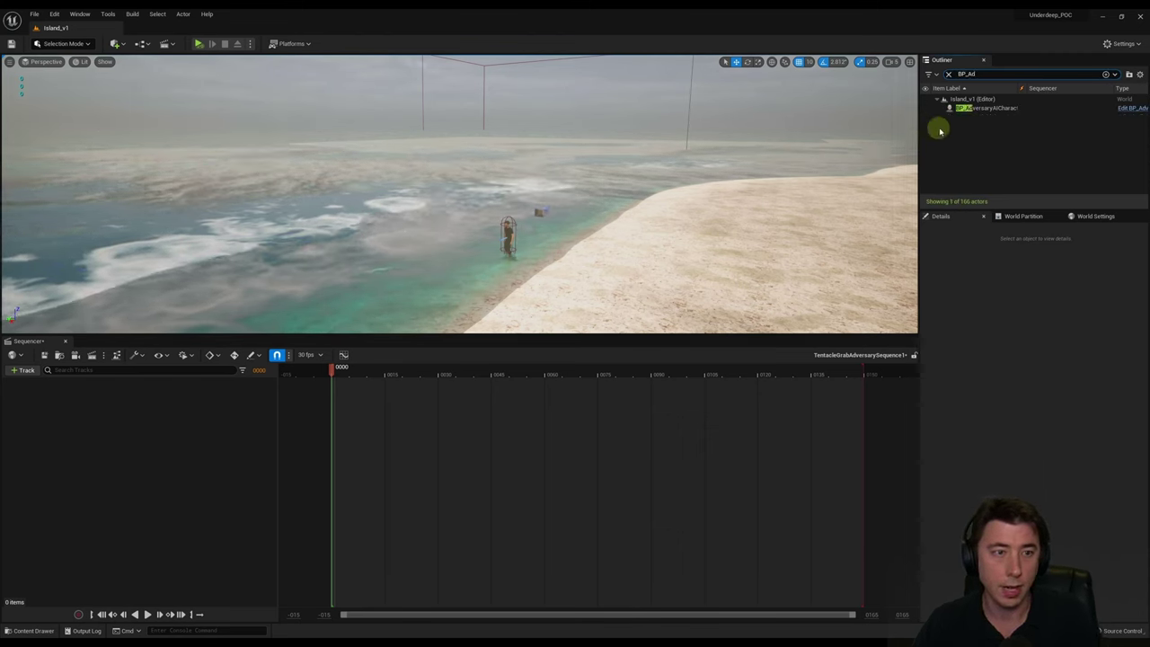
pyautogui.click(978, 107)
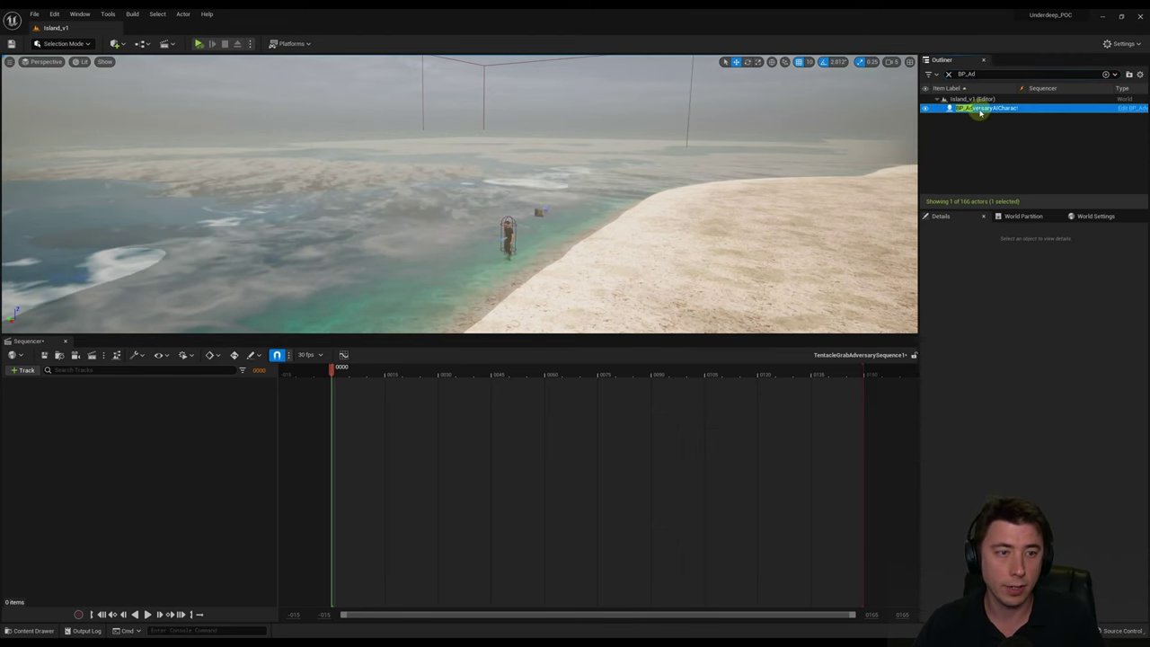
pyautogui.click(22, 371)
pyautogui.moveTo(41, 385)
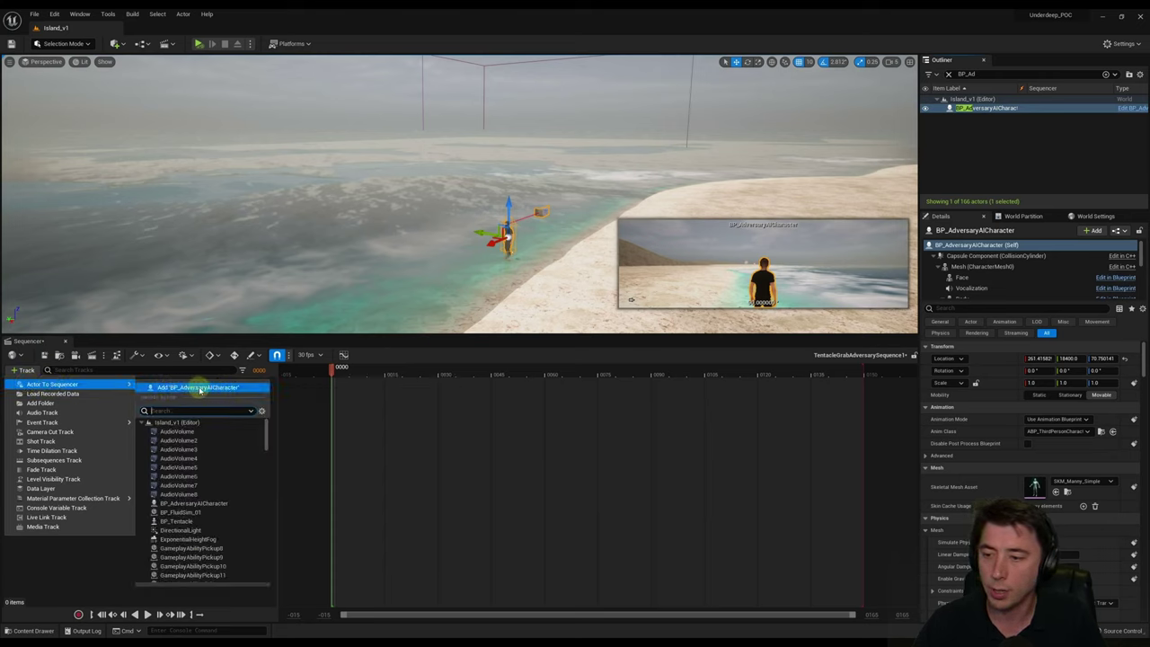
pyautogui.click(198, 387)
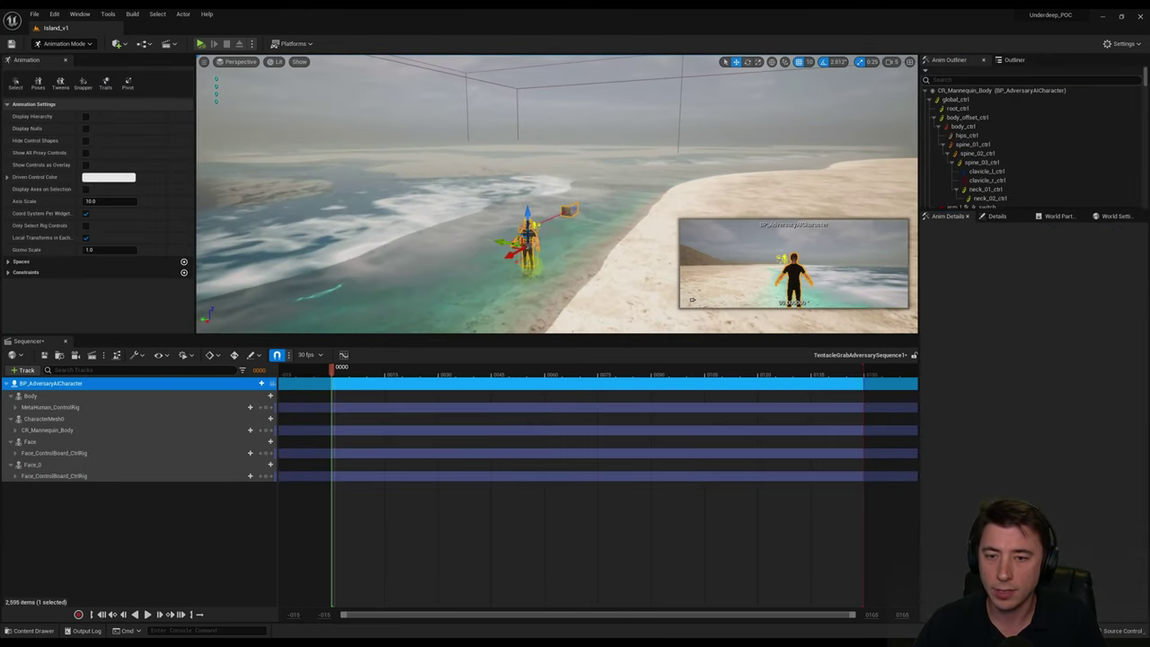
# - Examine the adversary character's face and control rigs up close, opening the viewport camera speed setting
pyautogui.press('w')
pyautogui.moveTo(557, 247); pyautogui.dragTo(604, 259, button='right')
pyautogui.click(891, 62)
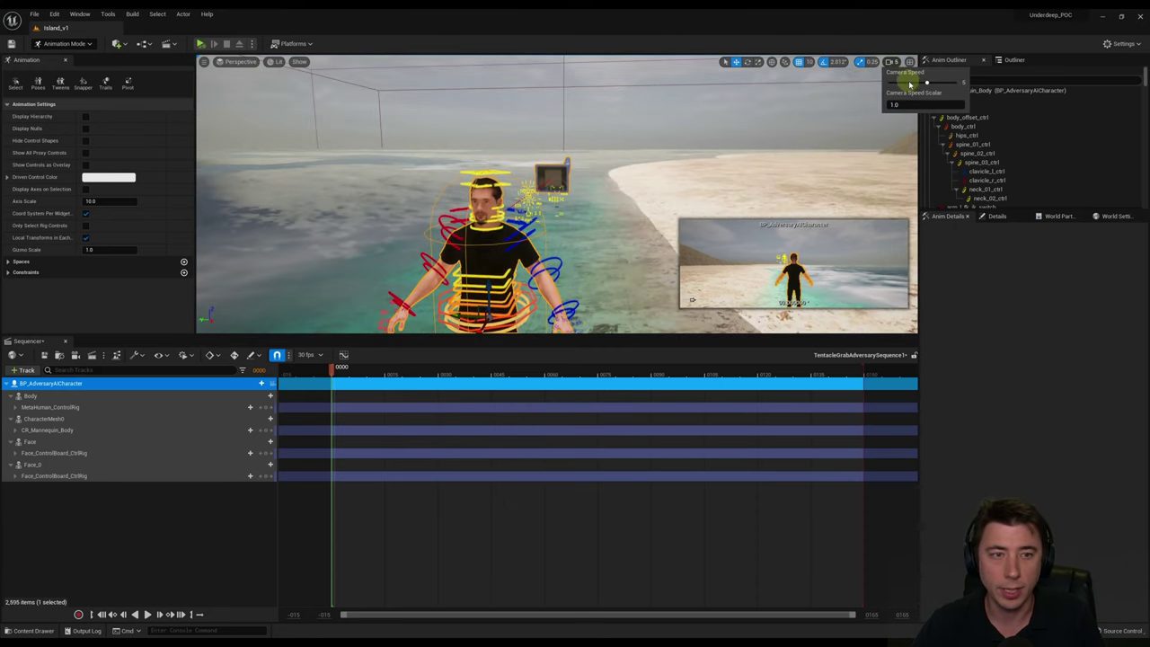
pyautogui.moveTo(603, 198); pyautogui.dragTo(665, 160, button='right')
pyautogui.press('w')
pyautogui.press('a')
pyautogui.press('d')
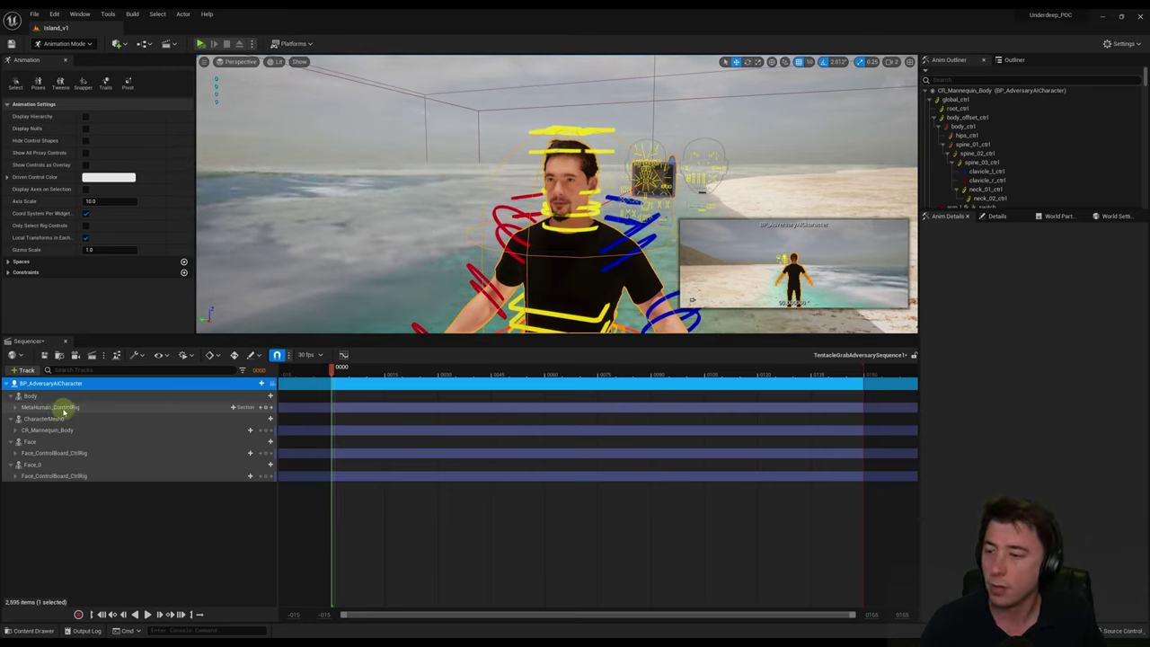
# - Delete the control rig tracks under Body, CharacterMesh0, Face and Face_0 from the sequence and save it
pyautogui.click(77, 410)
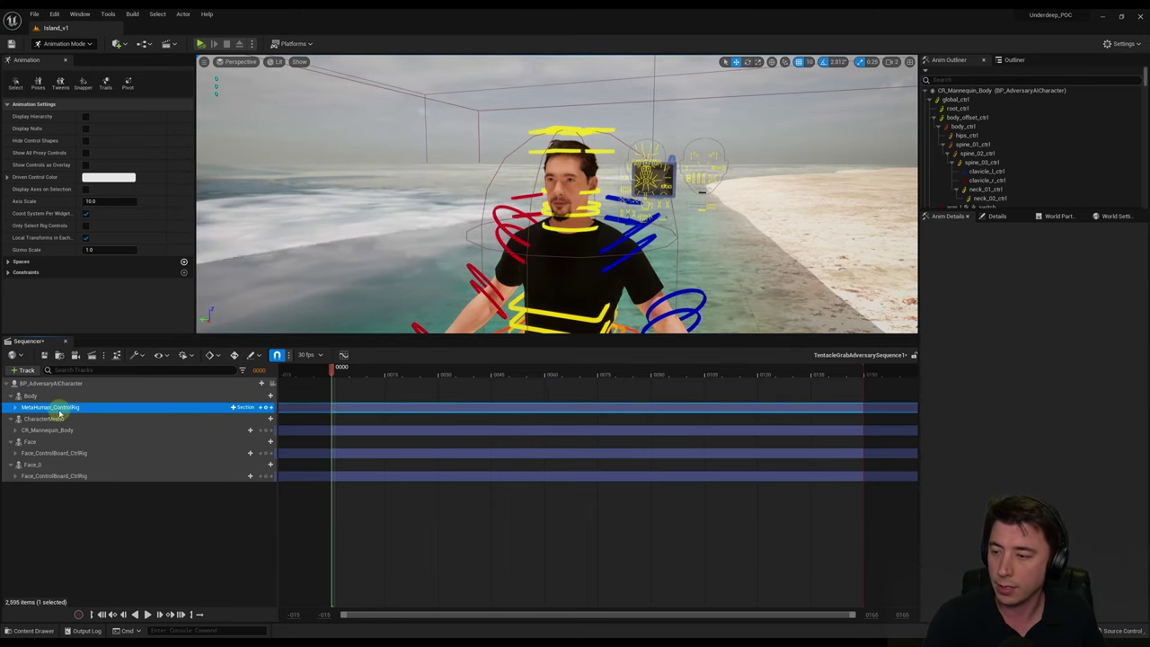
pyautogui.press('Delete')
pyautogui.click(90, 420)
pyautogui.press('Delete')
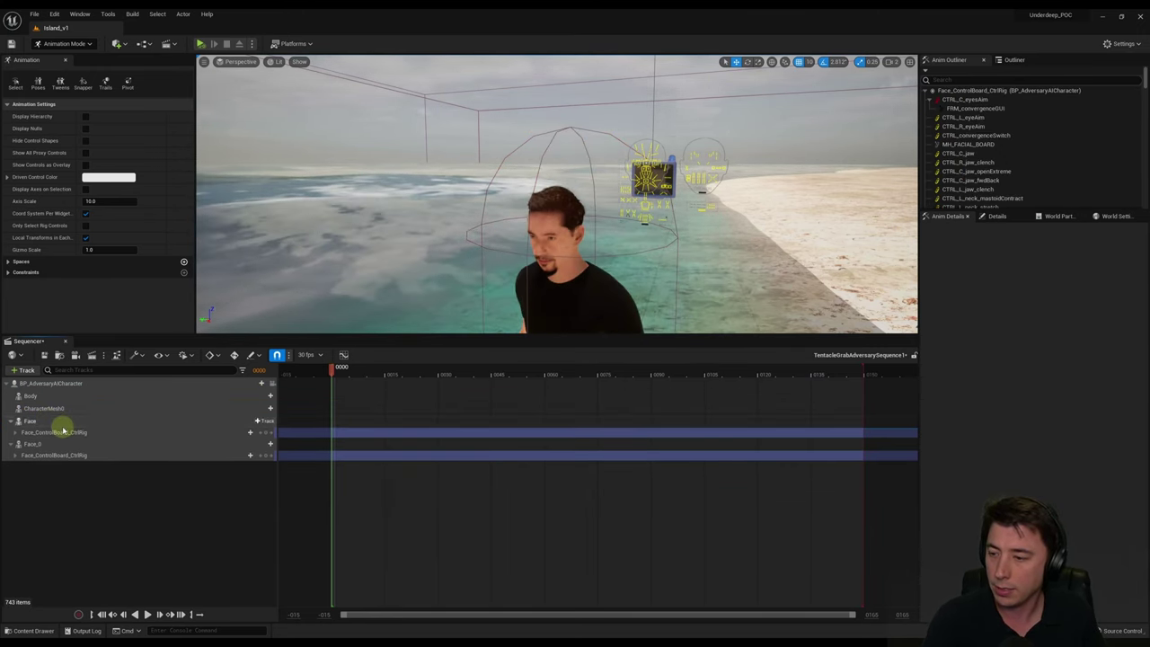
pyautogui.click(63, 434)
pyautogui.press('Delete')
pyautogui.click(45, 443)
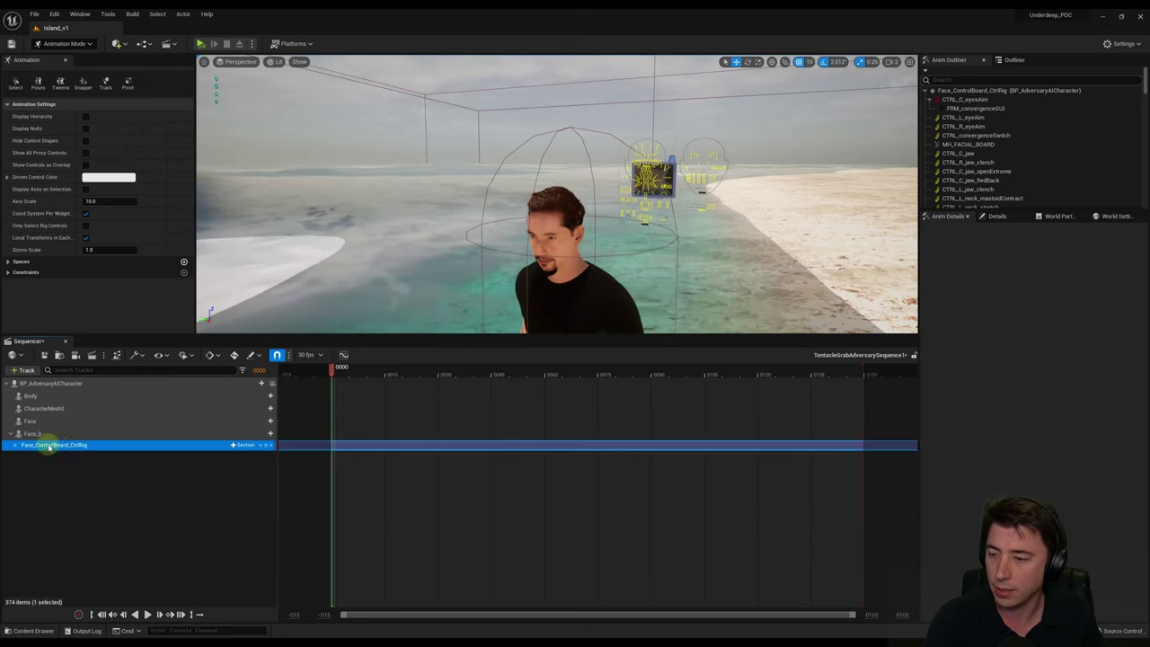
pyautogui.press('Delete')
pyautogui.moveTo(541, 270); pyautogui.dragTo(542, 280, button='right')
pyautogui.press('w')
pyautogui.press('w')
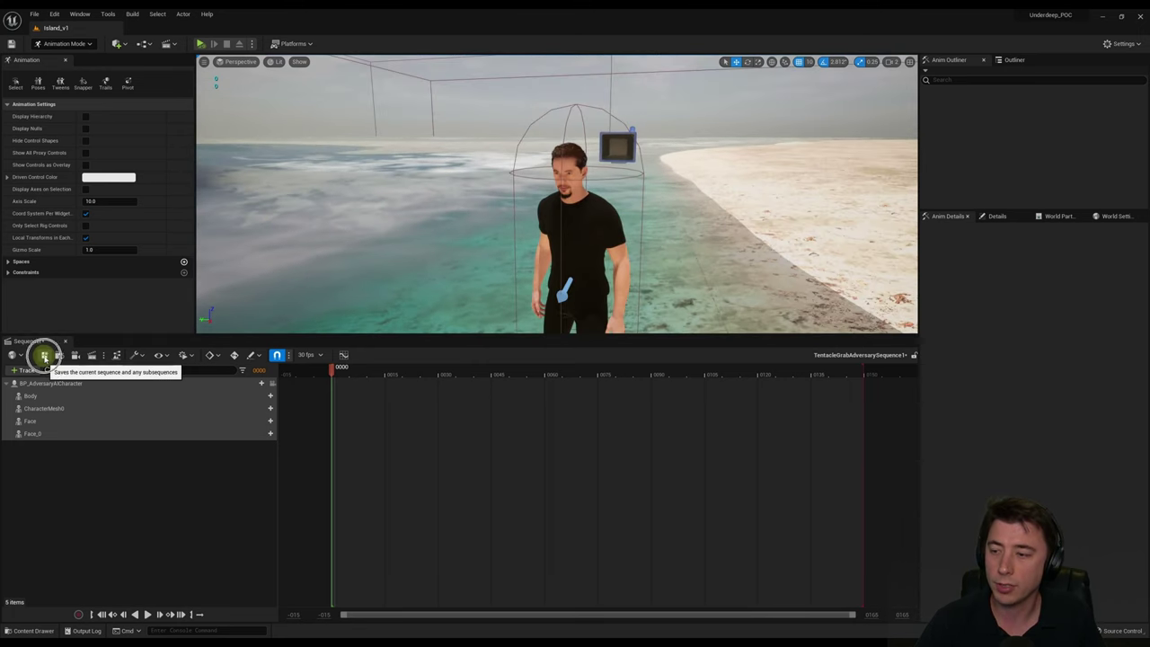
pyautogui.click(44, 355)
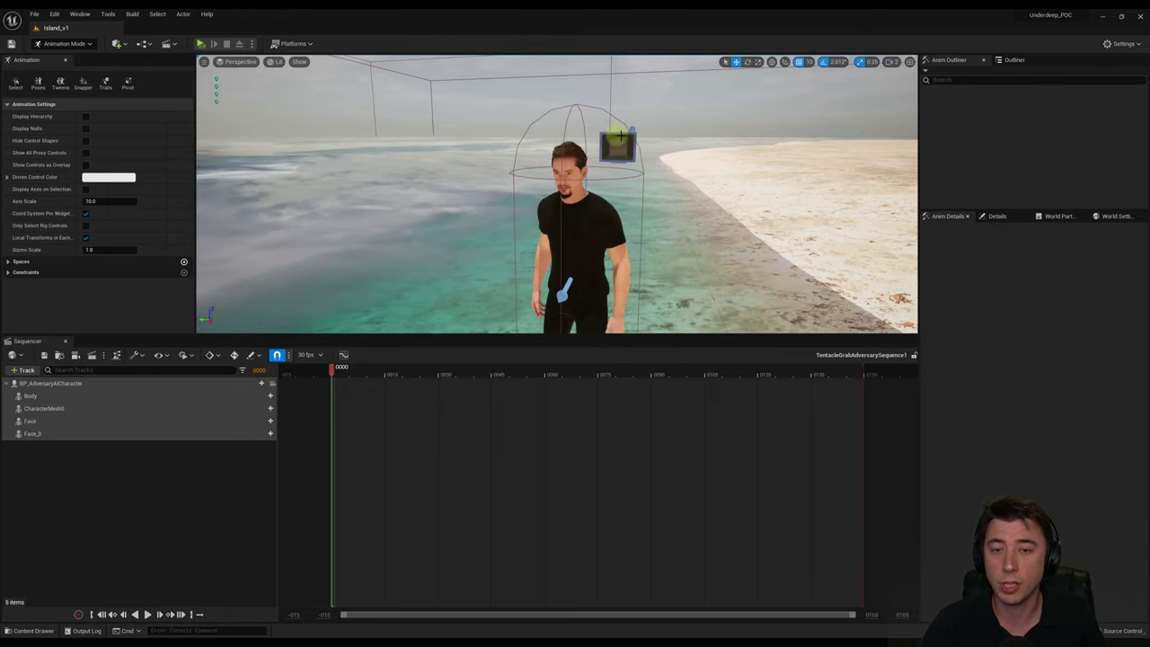
# - Examine the adversary character and its attached camera in the level from the side and from close up
pyautogui.press('d')
pyautogui.moveTo(636, 174)
pyautogui.mouseDown(button='right')
pyautogui.moveTo(590, 194)
pyautogui.moveTo(593, 157)
pyautogui.moveTo(626, 159)
pyautogui.mouseUp(button='right')
pyautogui.press('d')
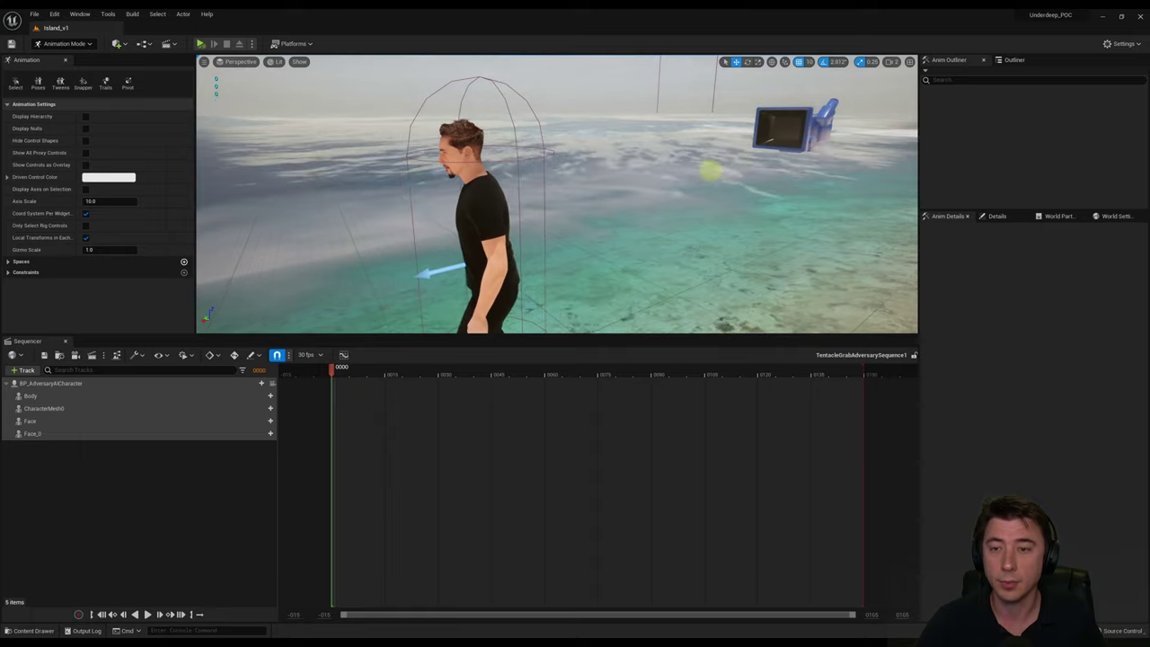
pyautogui.moveTo(711, 170); pyautogui.dragTo(752, 187, button='right')
pyautogui.press('a')
pyautogui.keyDown('alt'); pyautogui.moveTo(751, 187); pyautogui.dragTo(803, 150); pyautogui.keyUp('alt')
pyautogui.press('w')
pyautogui.moveTo(802, 150); pyautogui.dragTo(797, 149, button='right')
pyautogui.press('s')
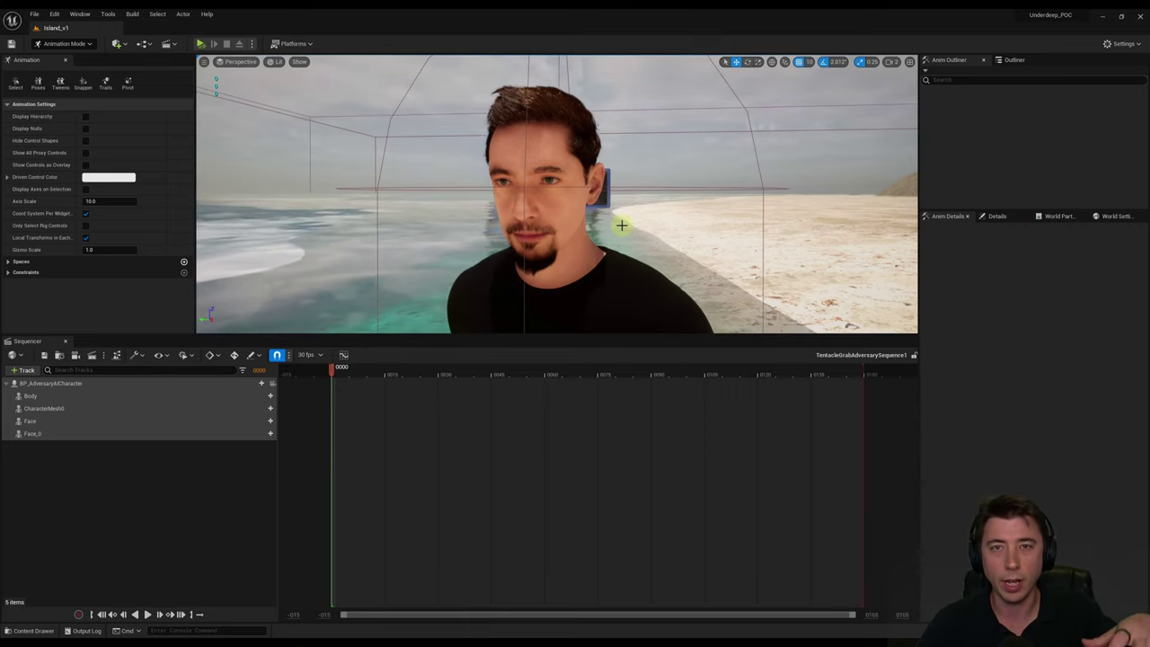
# - Open the BP_AdversaryAICharacter blueprint from the placed actor and show its component viewport
pyautogui.click(1011, 59)
pyautogui.click(990, 110)
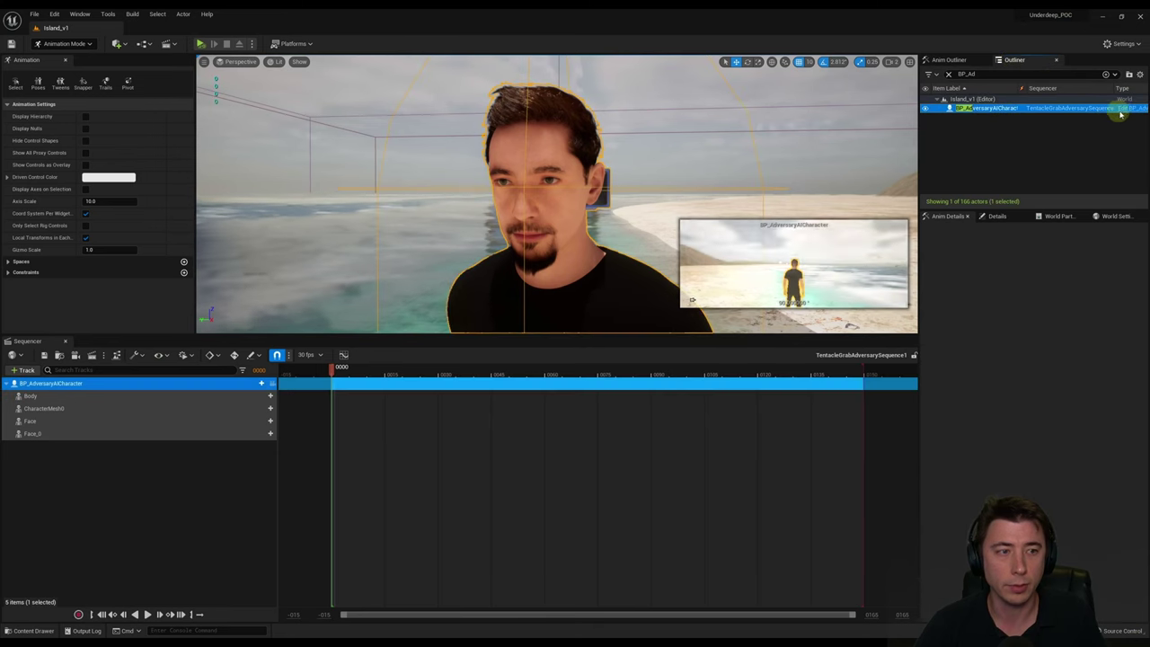
pyautogui.click(1135, 106)
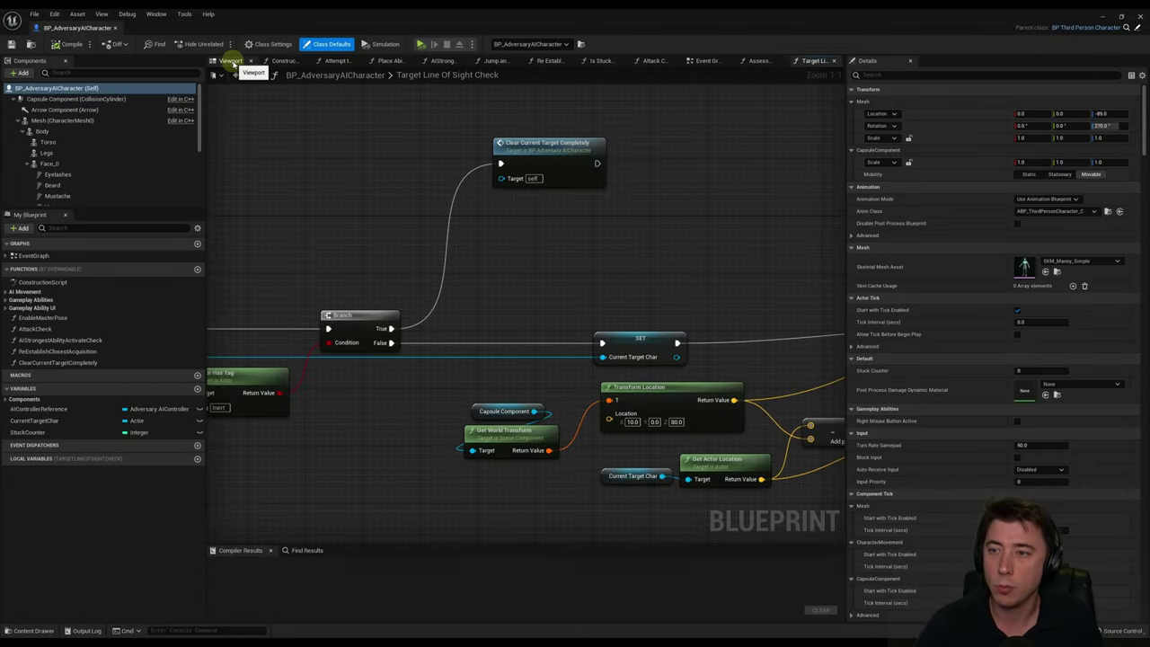
pyautogui.click(231, 61)
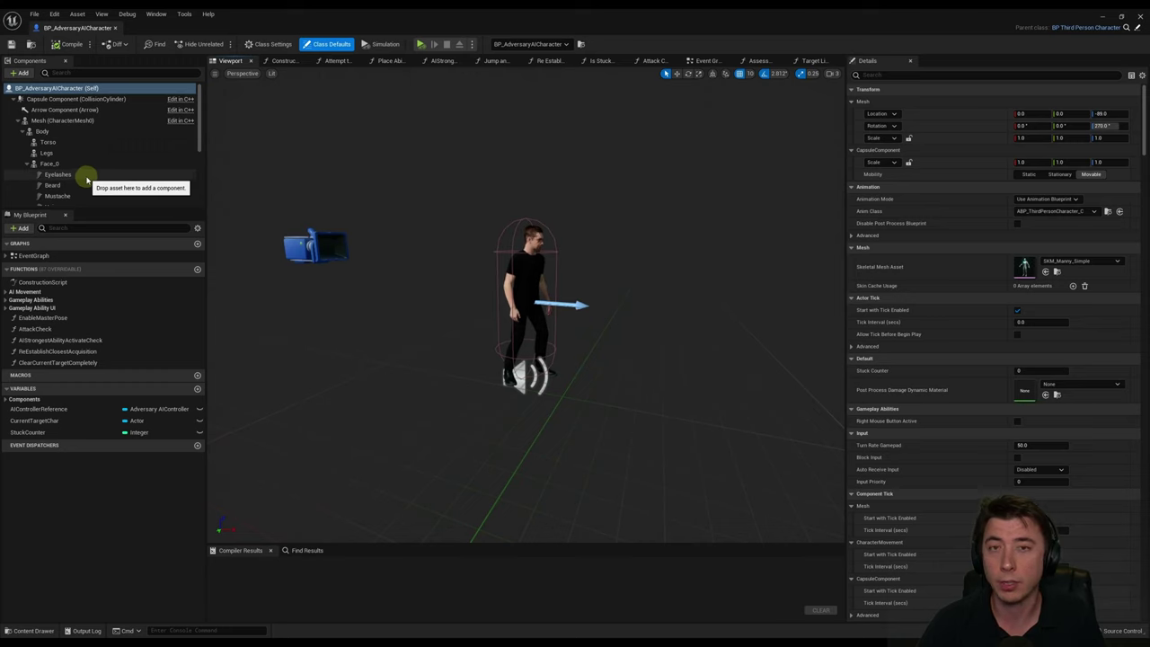
# - Set the TPPCameraBoom's X location to 47 and its Target Arm Length to -20
pyautogui.scroll(-5, 76, 162)
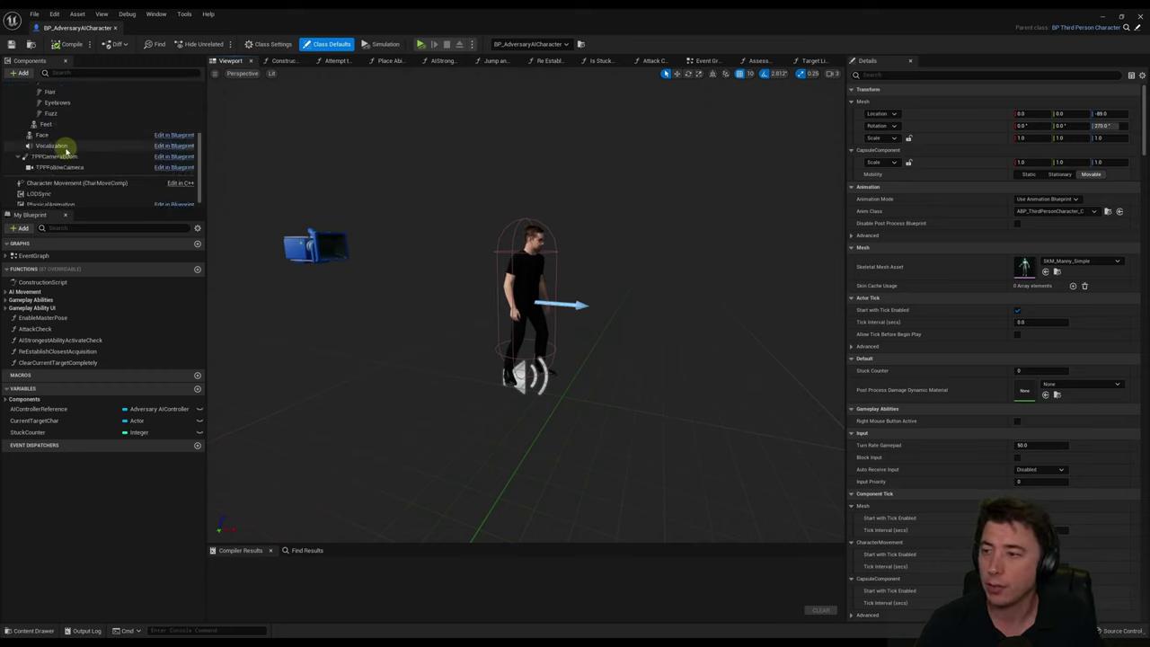
pyautogui.click(54, 156)
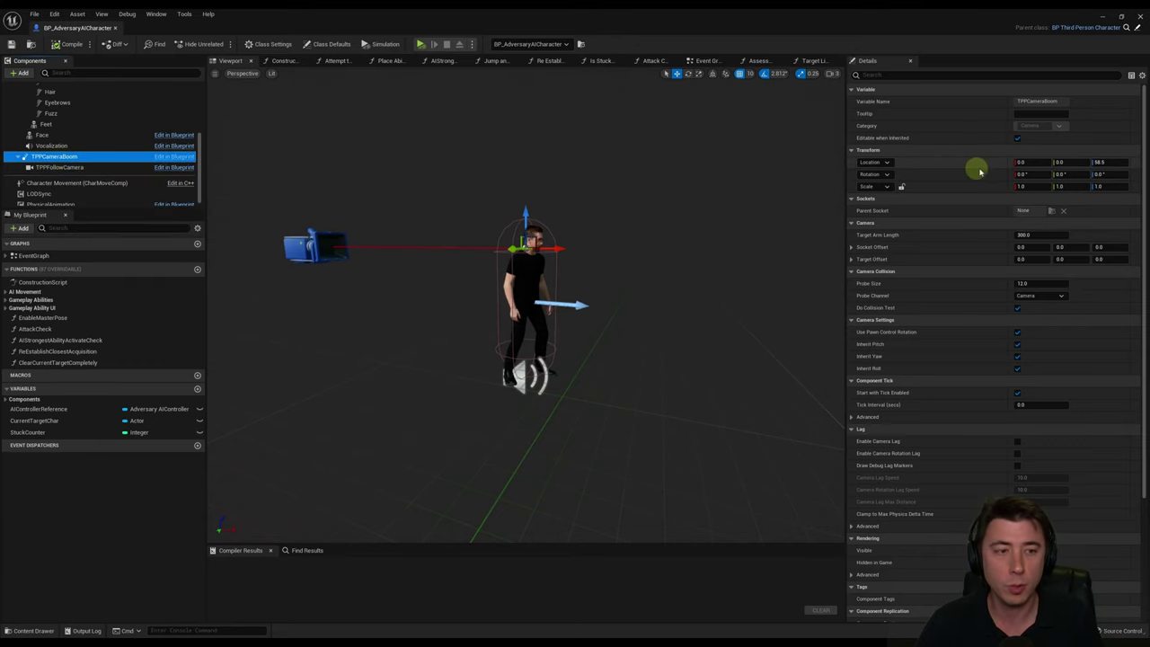
pyautogui.click(1018, 165)
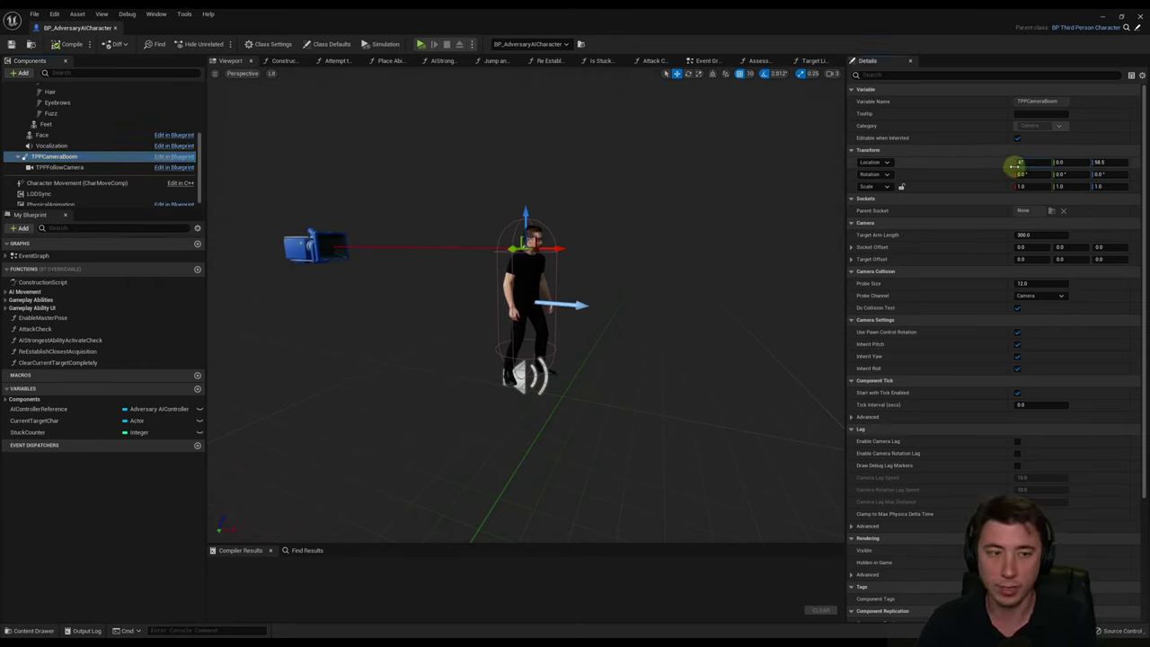
pyautogui.moveTo(1014, 167); pyautogui.dragTo(1033, 164)
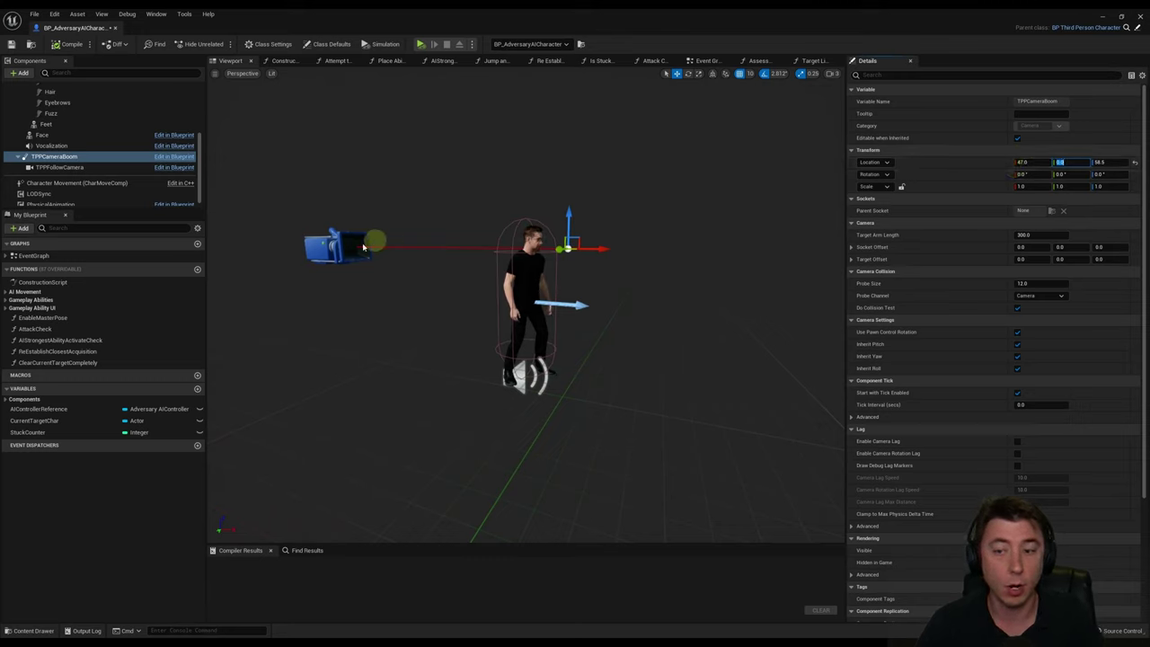
pyautogui.click(1042, 237)
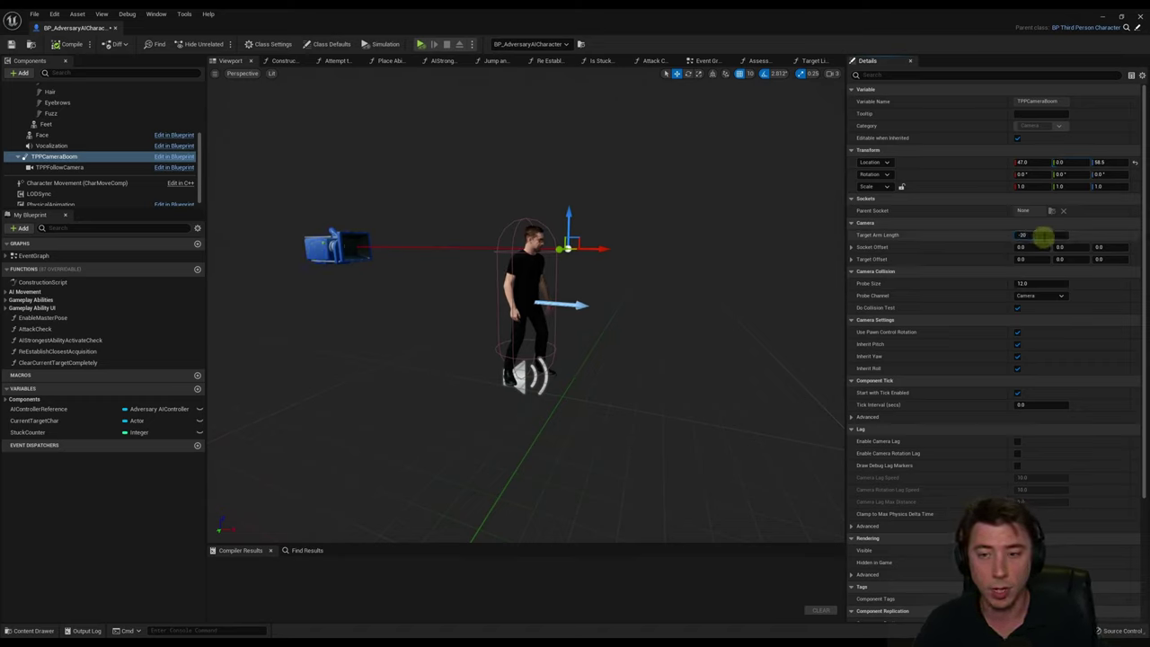
pyautogui.write('-20')
pyautogui.press('Tab')
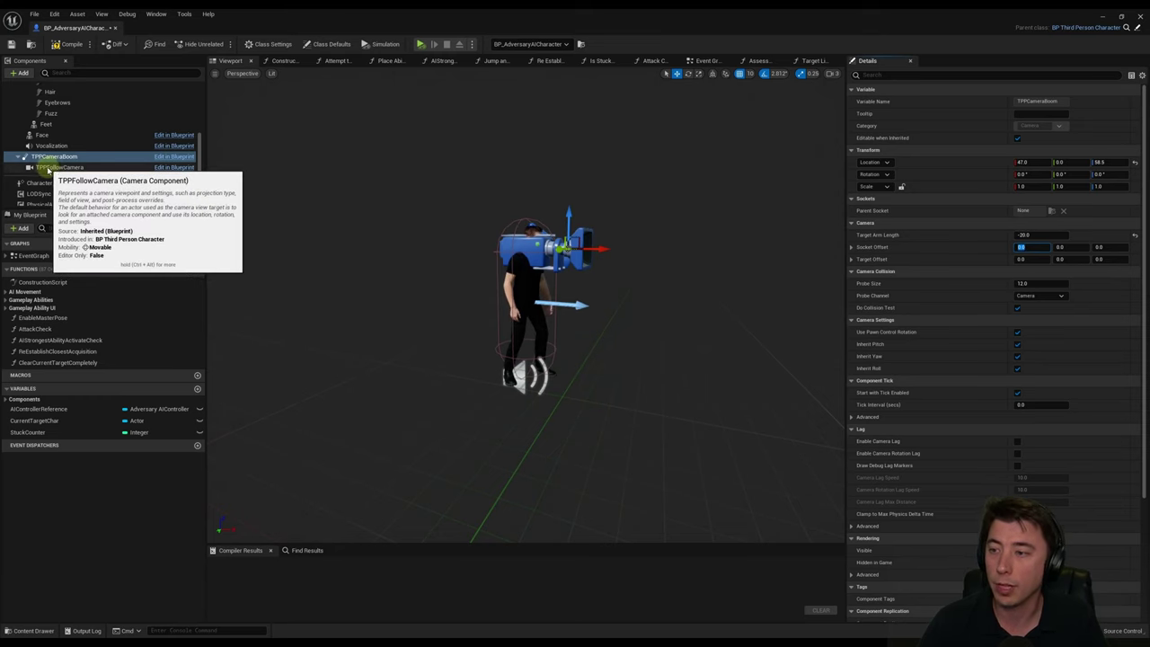
# - Set the TPPFollowCamera's Y location to -10 and its Z rotation to 180° so it faces the character
pyautogui.click(59, 168)
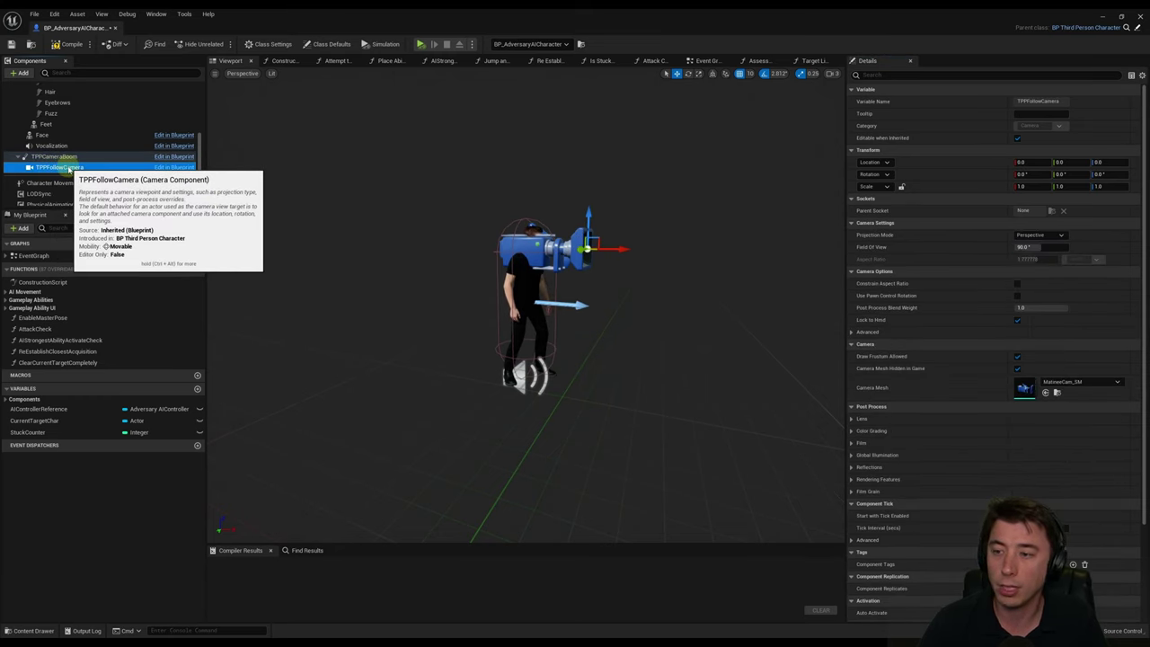
pyautogui.moveTo(581, 260); pyautogui.dragTo(537, 253, button='right')
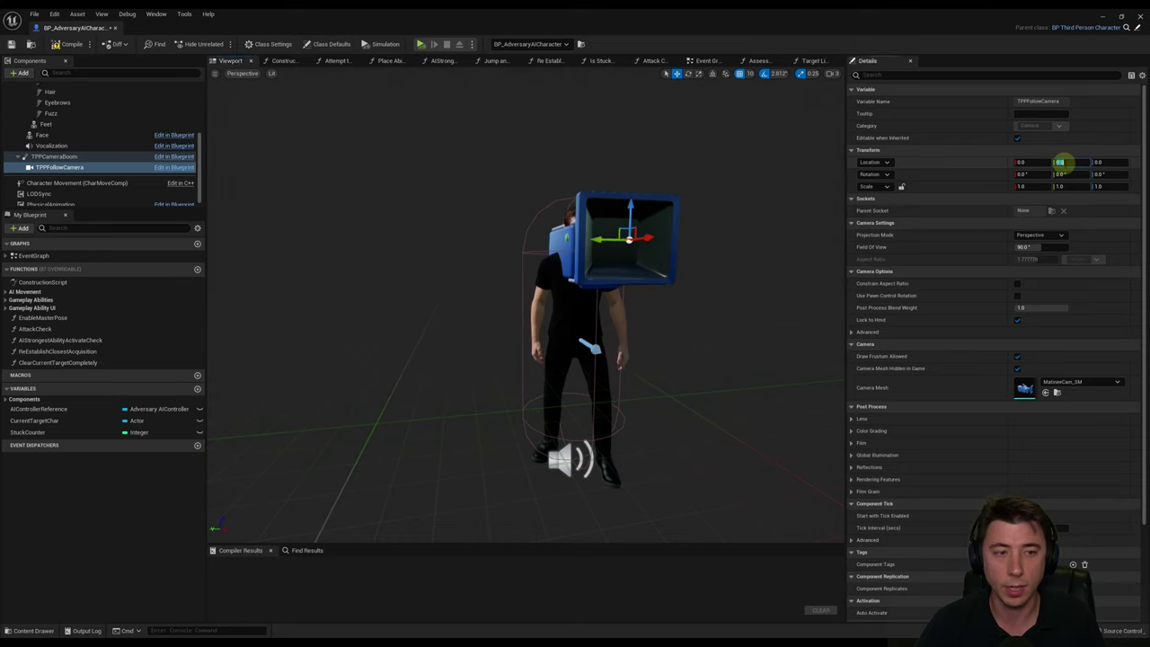
pyautogui.click(1063, 162)
pyautogui.write('-1')
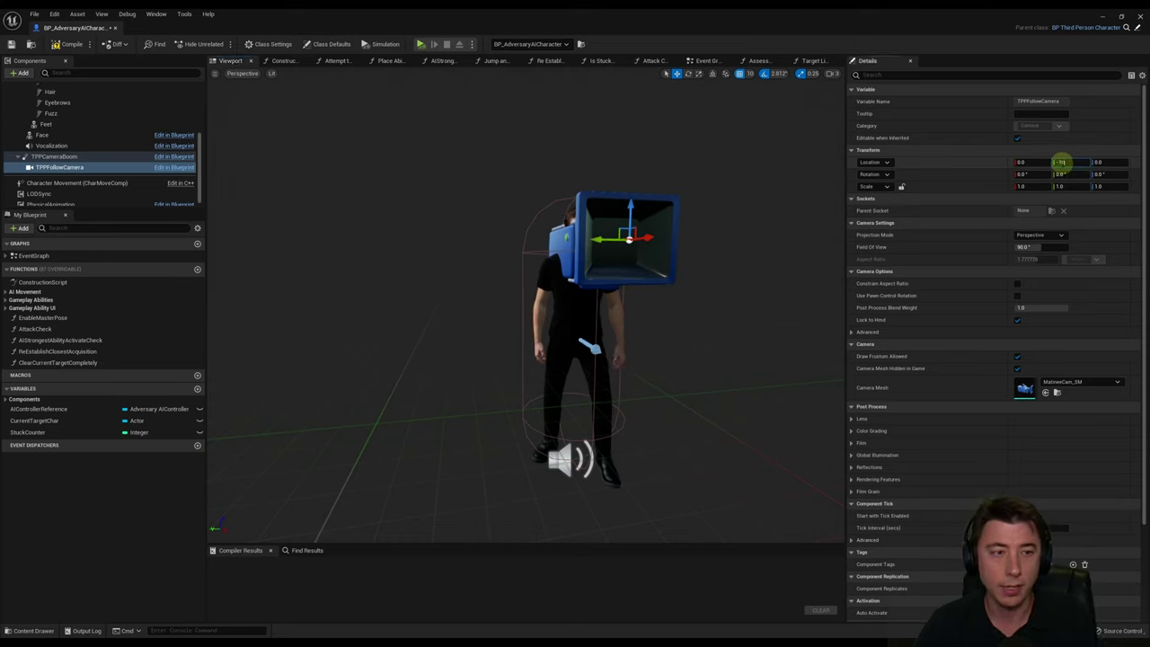
pyautogui.write('0')
pyautogui.press('Tab')
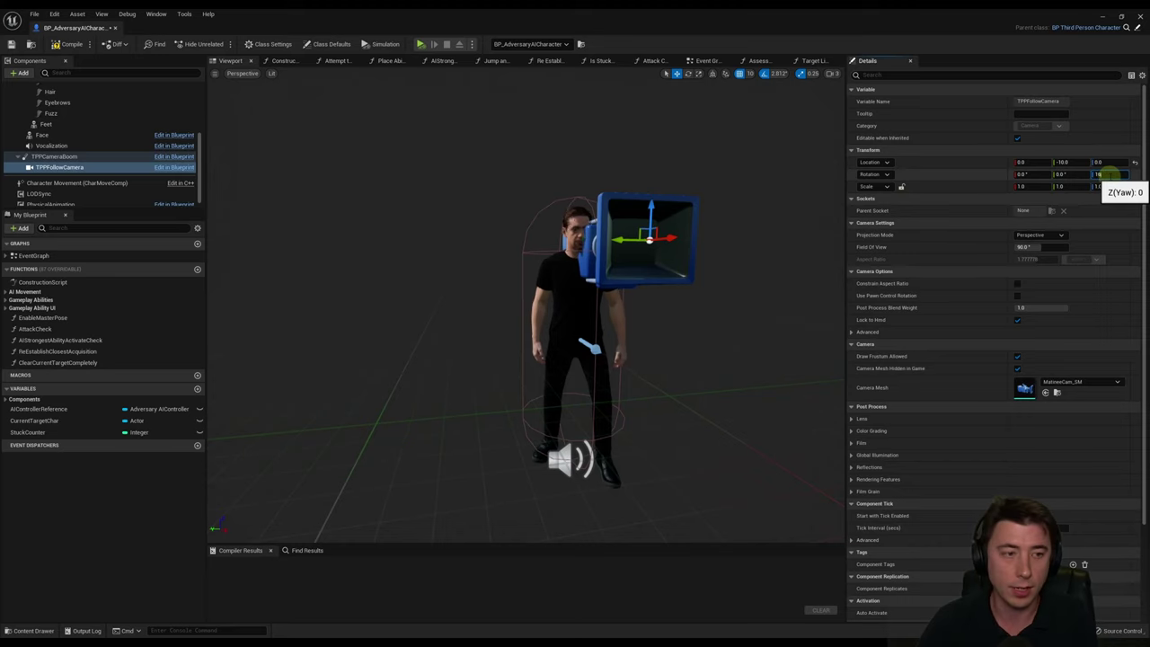
pyautogui.press('Return')
# - Check the camera's placement in front of the character, then save the BP_AdversaryAICharacter blueprint and close it
pyautogui.keyDown('alt'); pyautogui.moveTo(585, 154); pyautogui.dragTo(540, 151); pyautogui.keyUp('alt')
pyautogui.press('w')
pyautogui.moveTo(540, 151)
pyautogui.mouseDown(button='right')
pyautogui.moveTo(554, 122)
pyautogui.moveTo(540, 154)
pyautogui.mouseUp(button='right')
pyautogui.press('s')
pyautogui.press('w')
pyautogui.press('s')
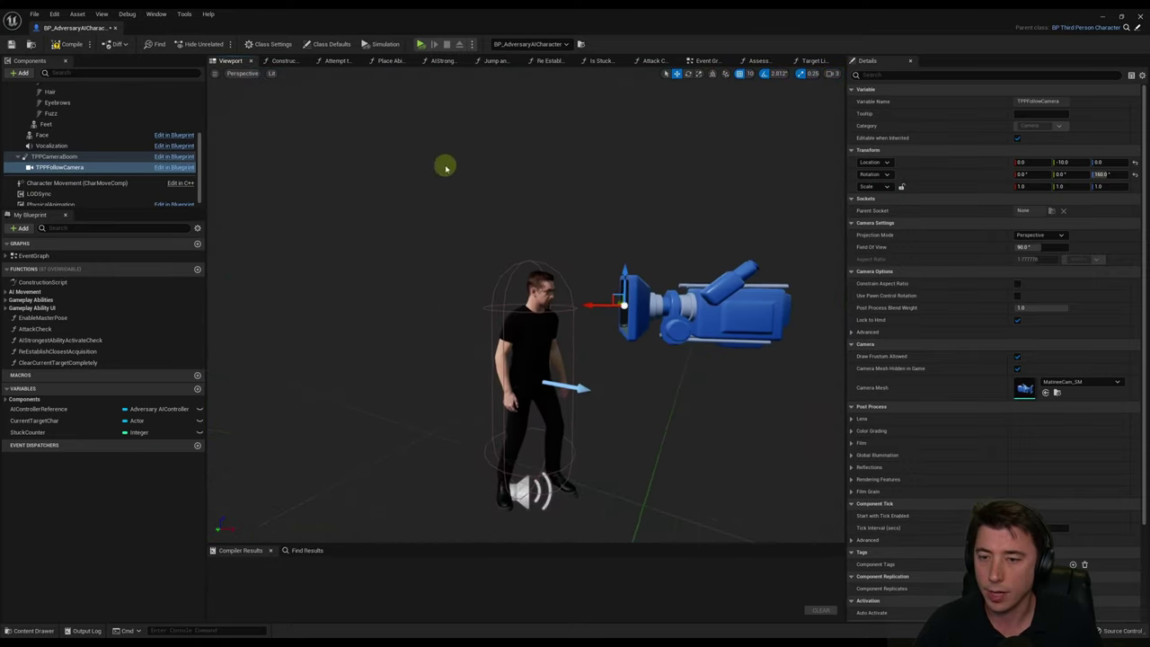
pyautogui.click(12, 46)
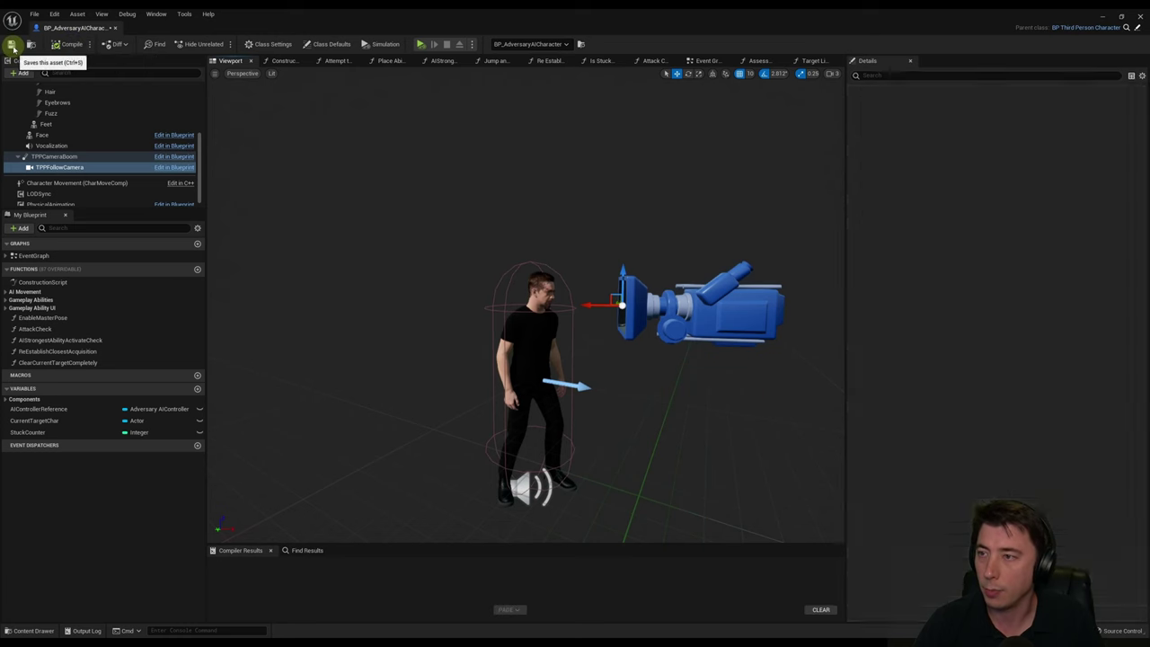
pyautogui.click(117, 31)
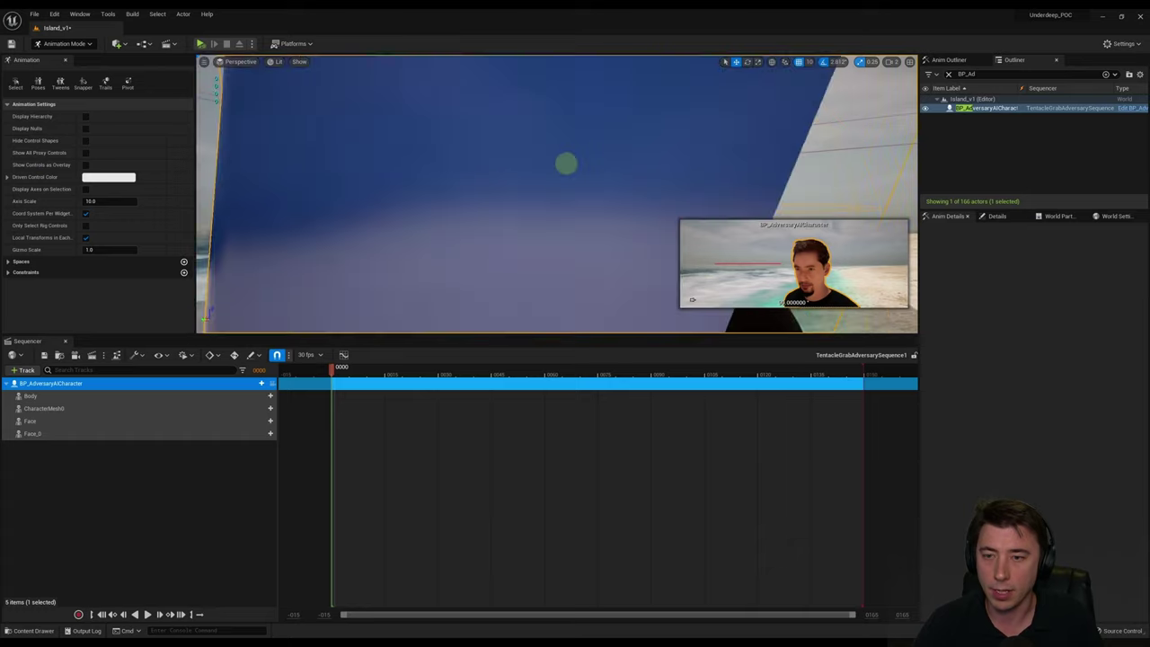
# - Add the level's BP_Tentacle actor to TentacleGrabAdversarySequence1
pyautogui.moveTo(614, 173)
pyautogui.mouseDown(button='right')
pyautogui.moveTo(614, 211)
pyautogui.moveTo(614, 172)
pyautogui.mouseUp(button='right')
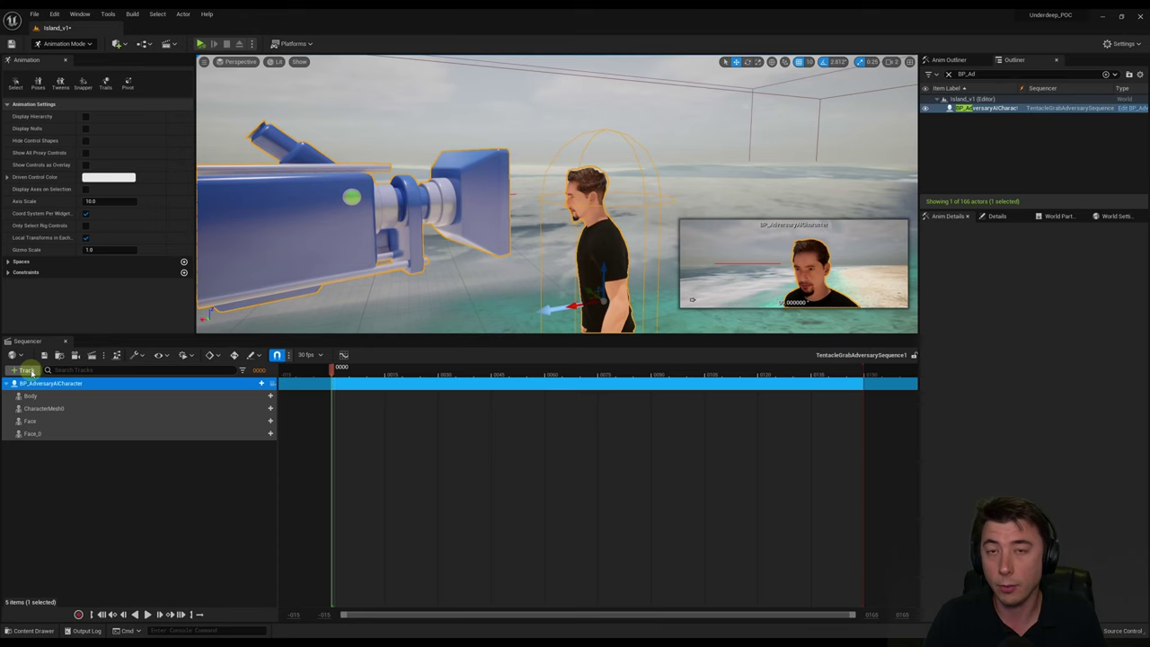
pyautogui.click(27, 370)
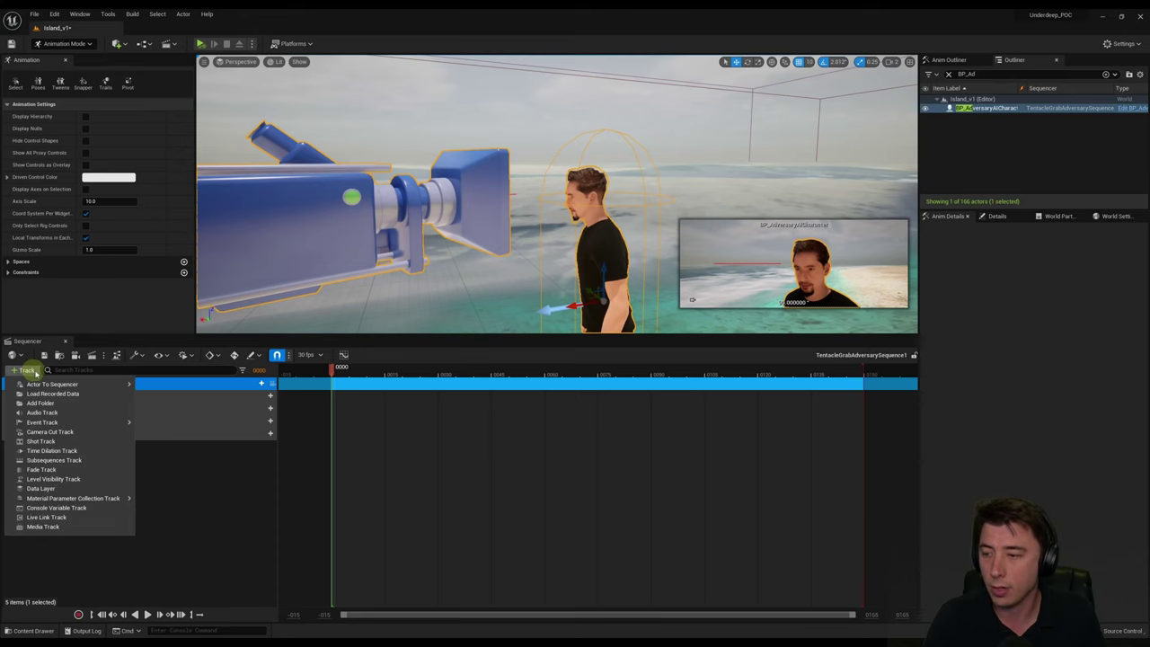
pyautogui.moveTo(40, 384)
pyautogui.write('Tentacle')
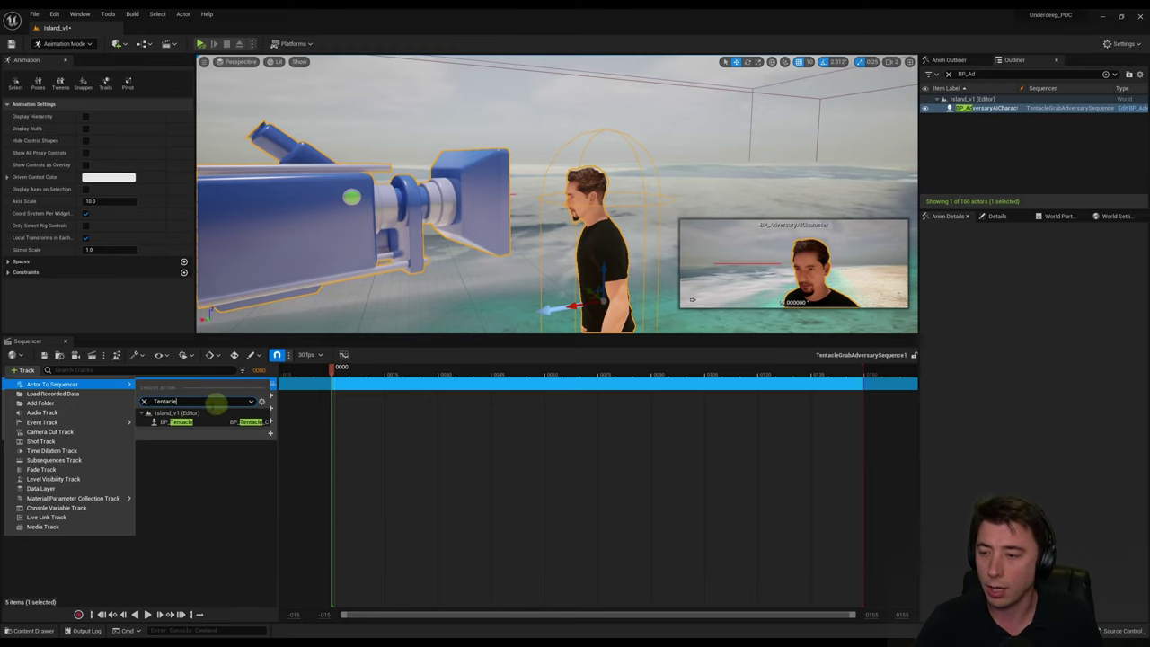
pyautogui.click(179, 422)
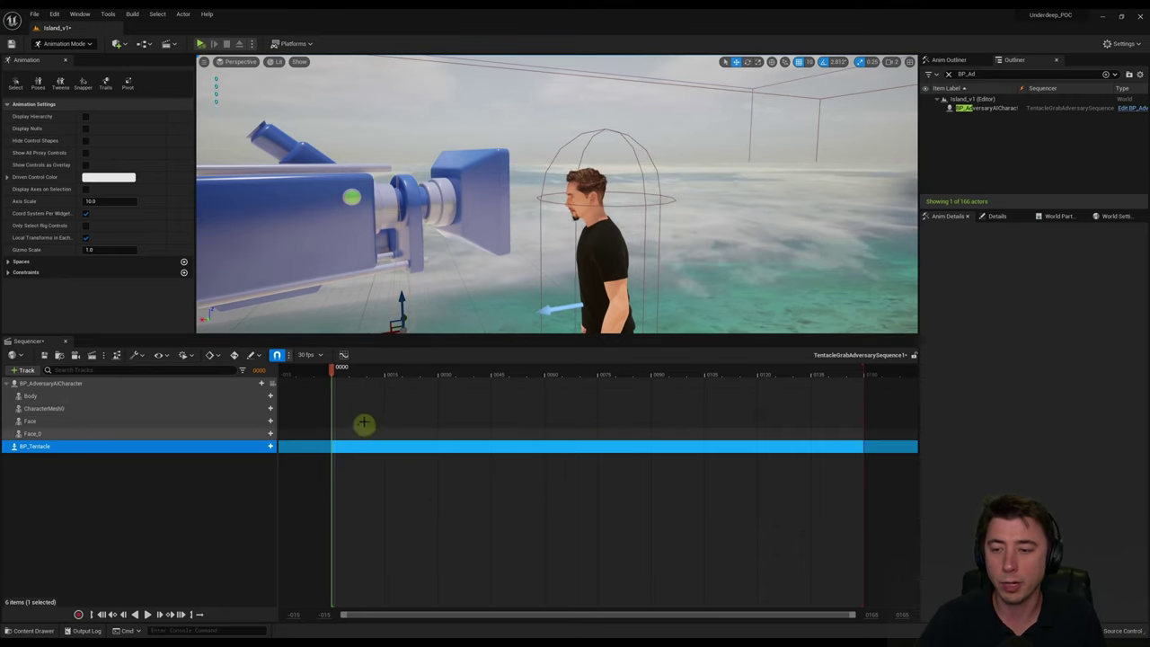
# - Extend the sequence's playback range to end at about frame 900
pyautogui.keyDown('ctrl'); pyautogui.scroll(-6, 331, 400); pyautogui.keyUp('ctrl')
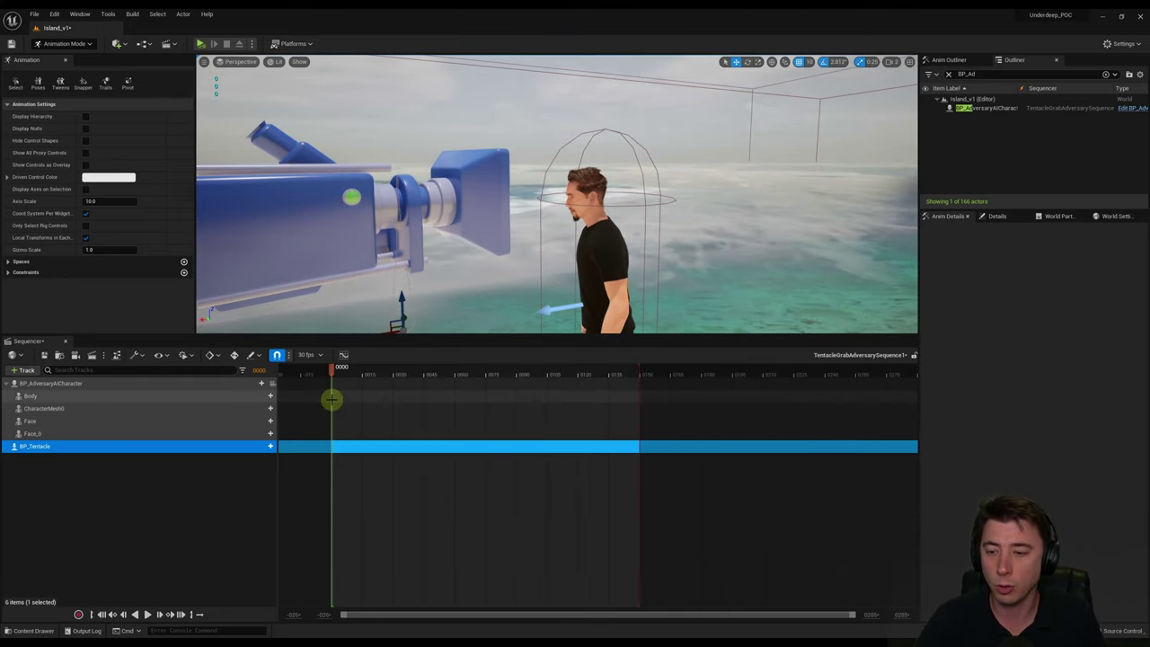
pyautogui.keyDown('ctrl'); pyautogui.scroll(-4, 332, 400); pyautogui.keyUp('ctrl')
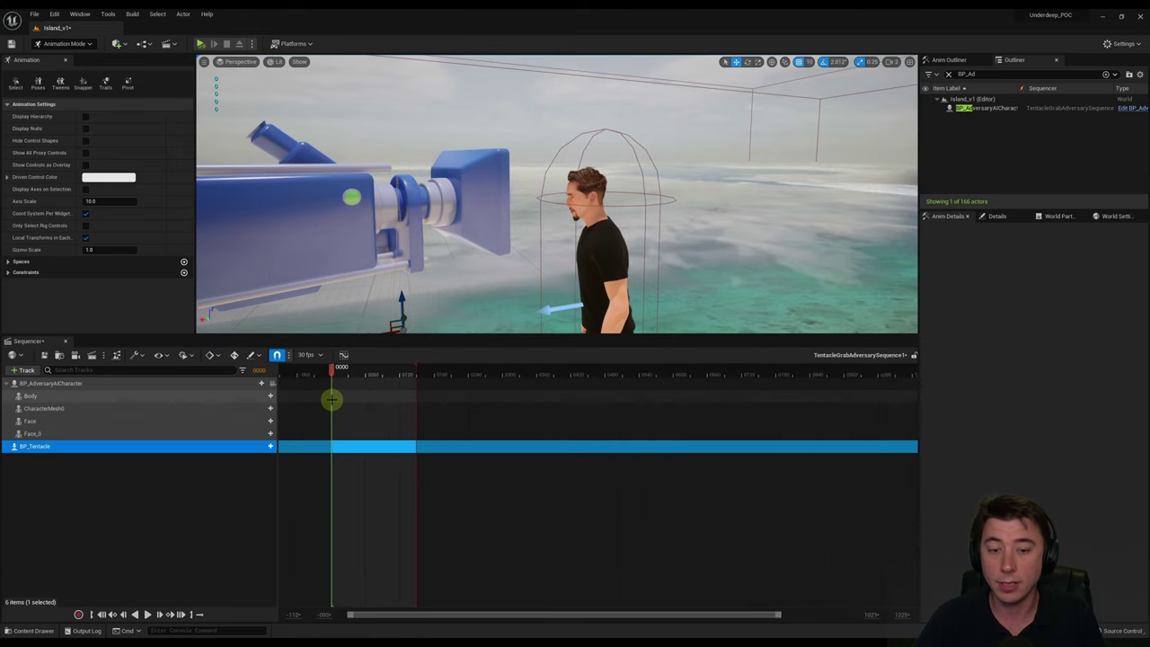
pyautogui.moveTo(405, 369); pyautogui.dragTo(764, 369)
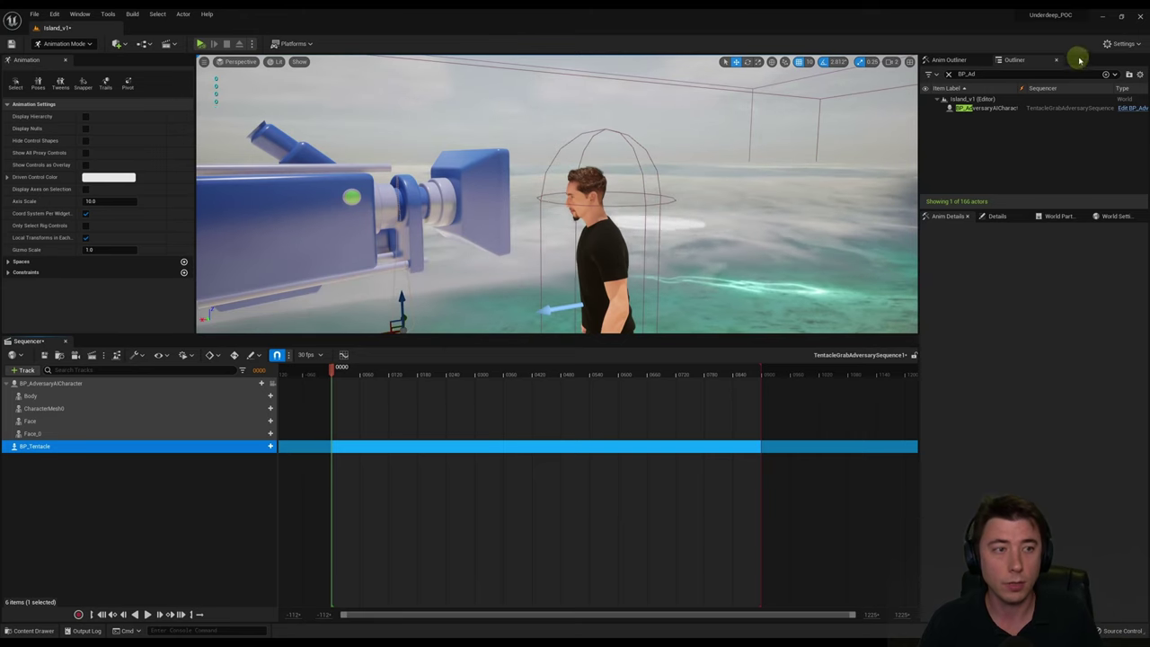
# - Disable Motion Blur in the project's rendering settings
pyautogui.click(1107, 44)
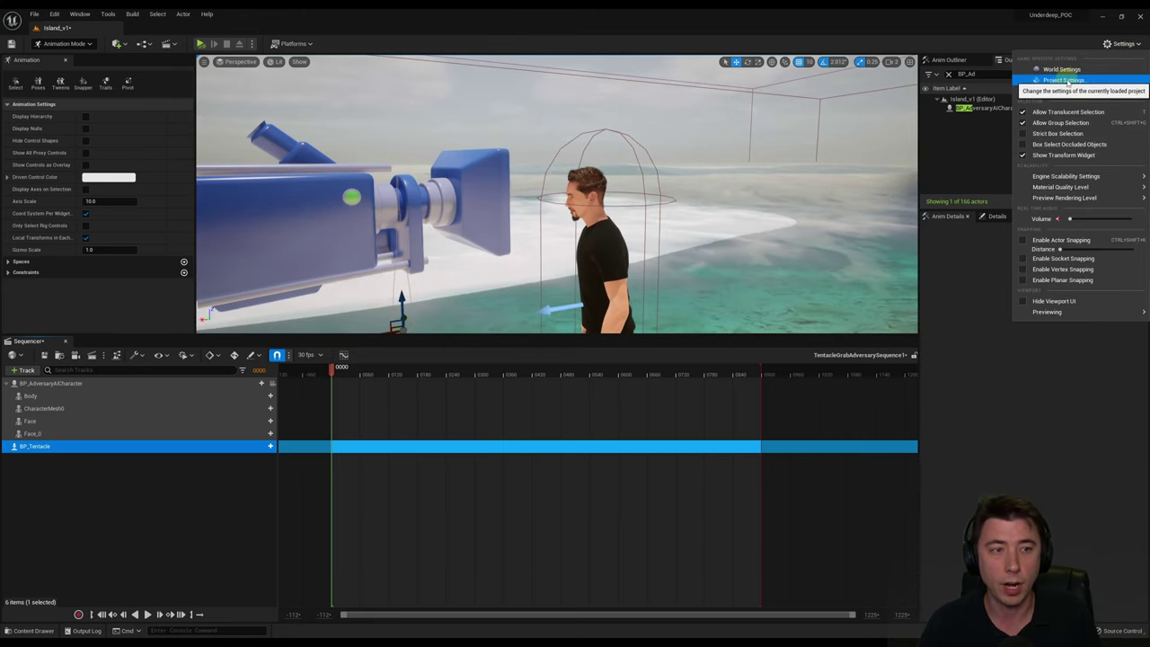
pyautogui.click(1062, 80)
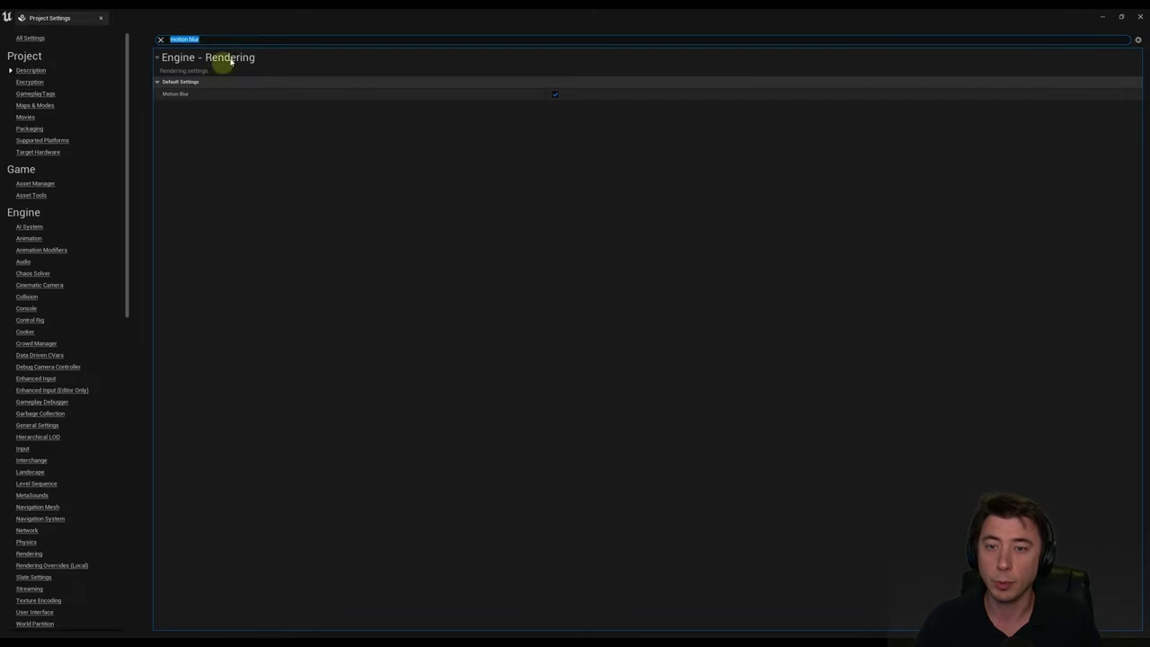
pyautogui.click(556, 96)
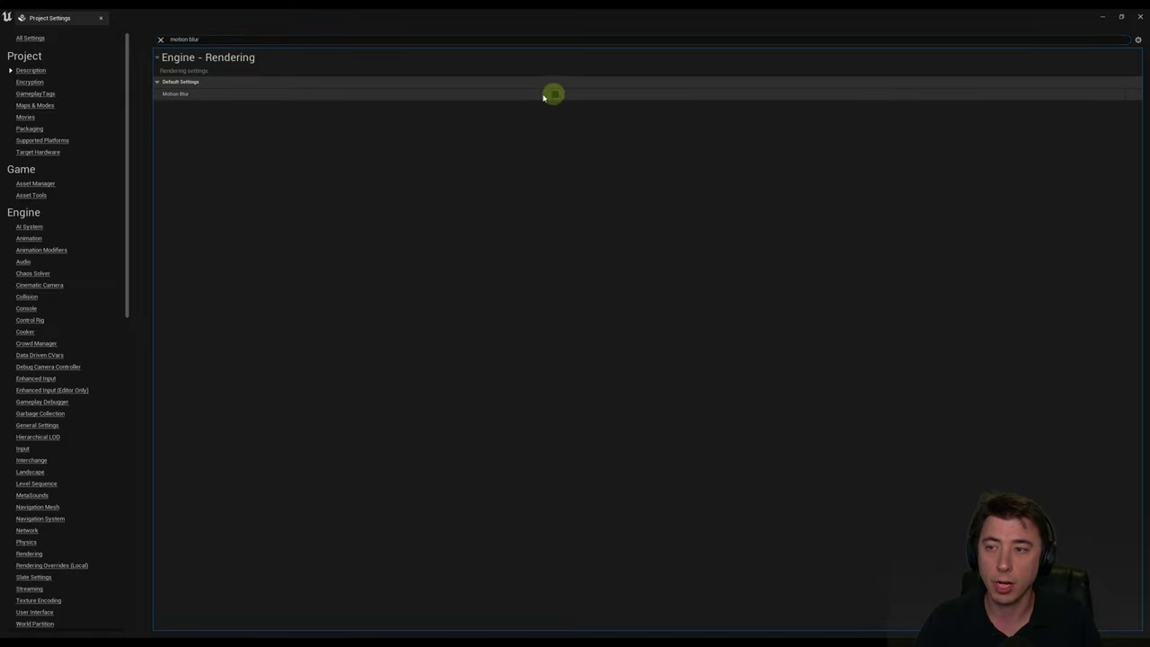
# - Set the project's Lumen Software Ray Tracing Mode to Detail Tracing and close Project Settings
pyautogui.moveTo(224, 42); pyautogui.dragTo(53, 45)
pyautogui.write('Software Ray')
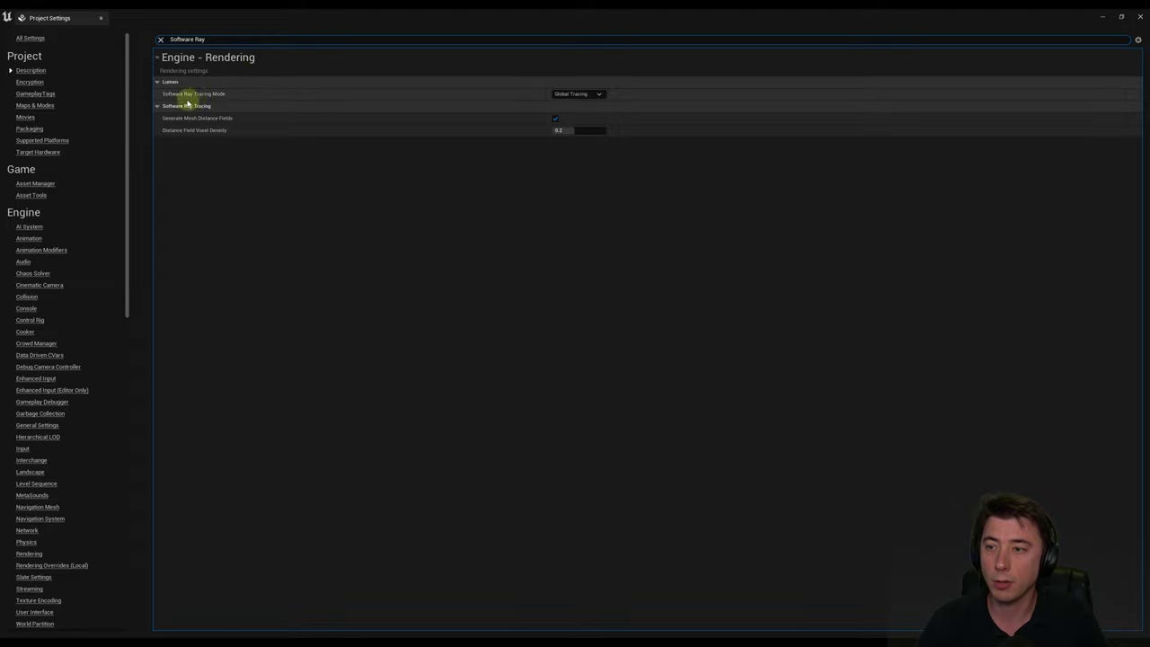
pyautogui.click(582, 96)
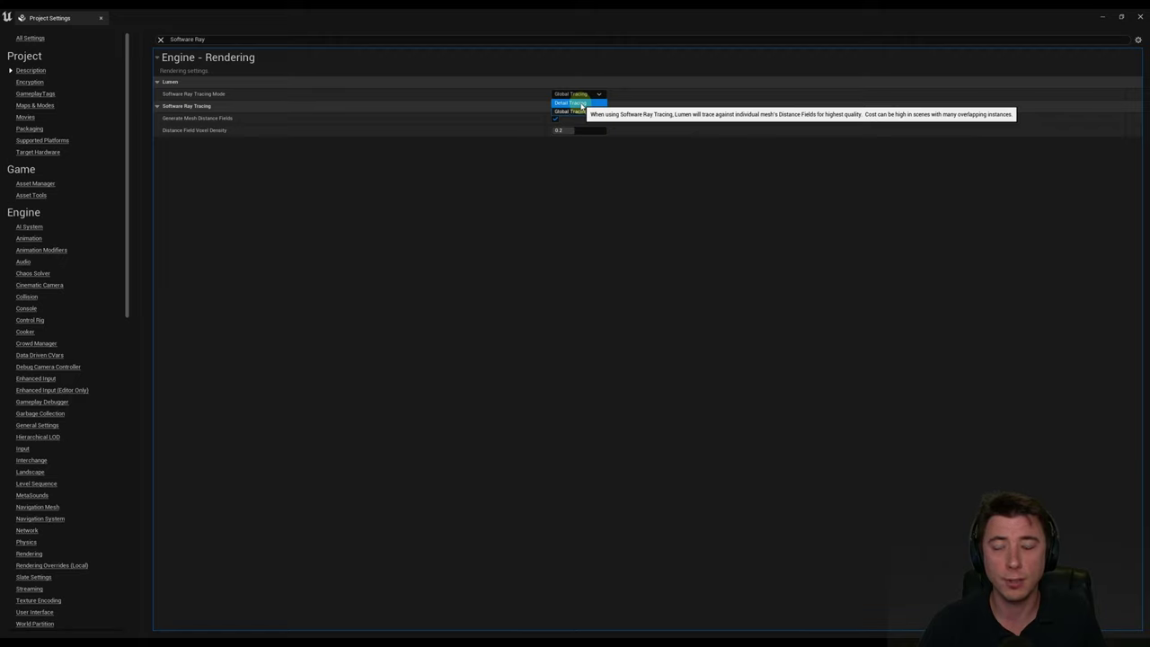
pyautogui.click(575, 102)
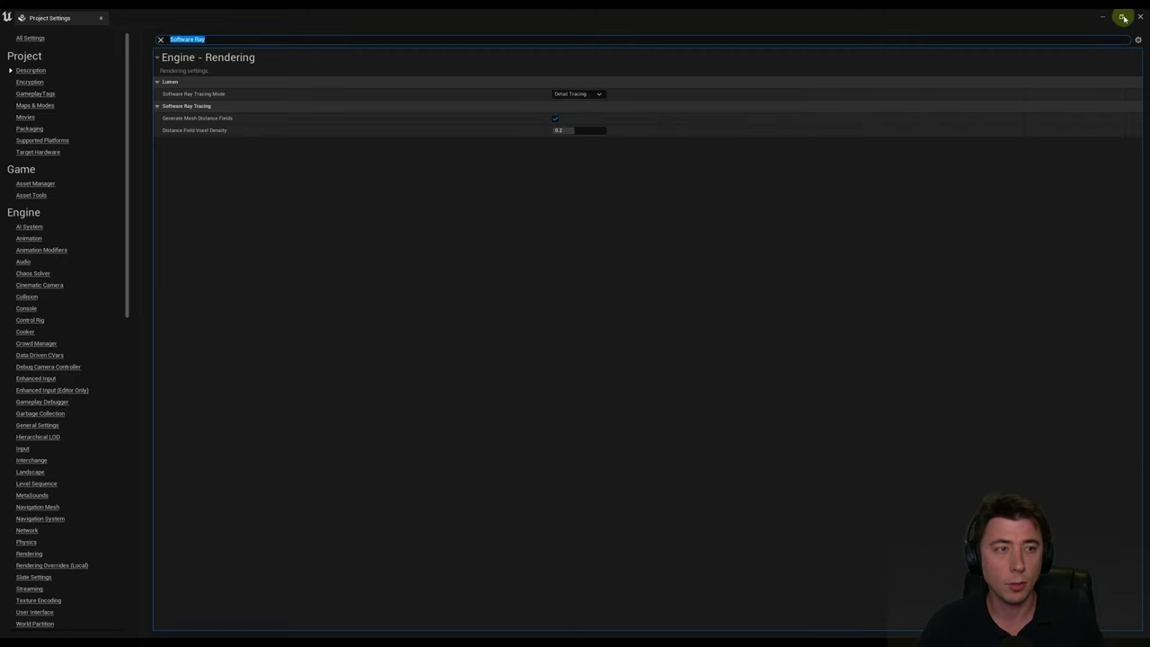
pyautogui.click(1141, 18)
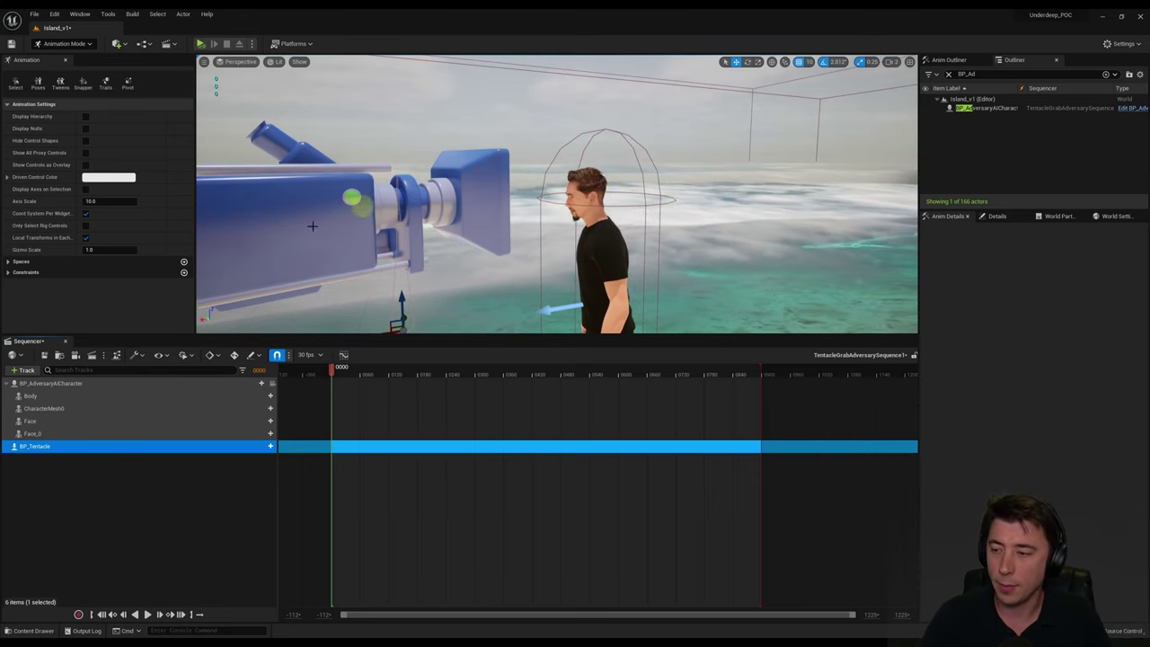
# - Lock the viewport to BP_AdversaryAICharacter's camera and record all tracks of both actors during a simulation, then stop the simulation
pyautogui.keyDown('shift'); pyautogui.click(51, 384); pyautogui.keyUp('shift')
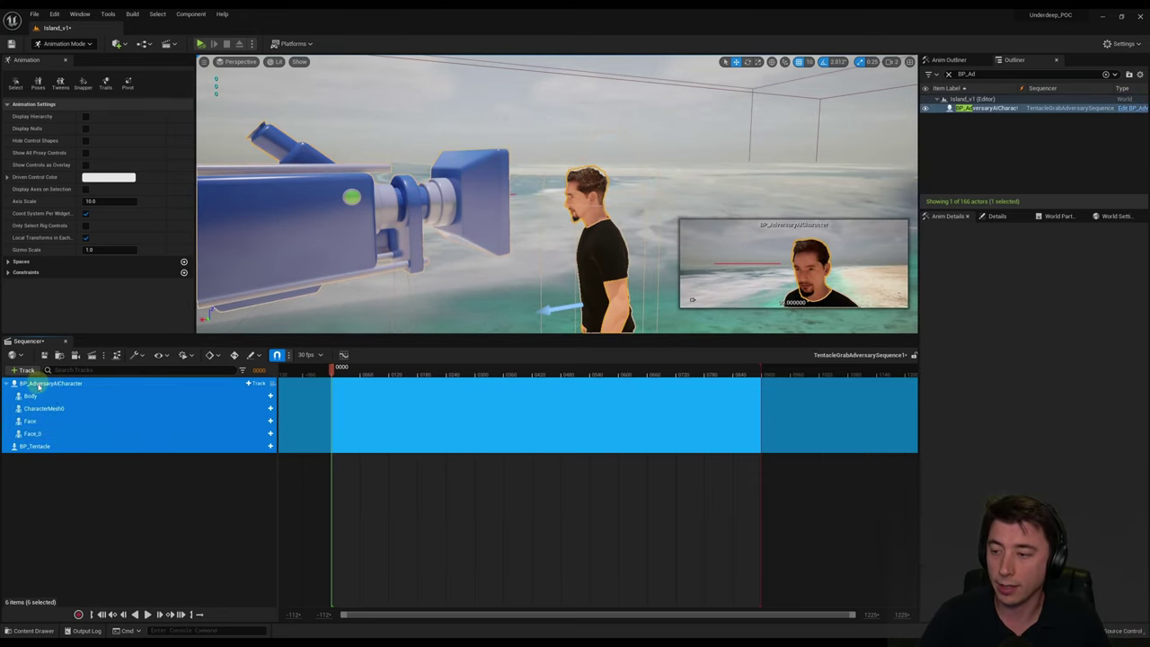
pyautogui.click(36, 446)
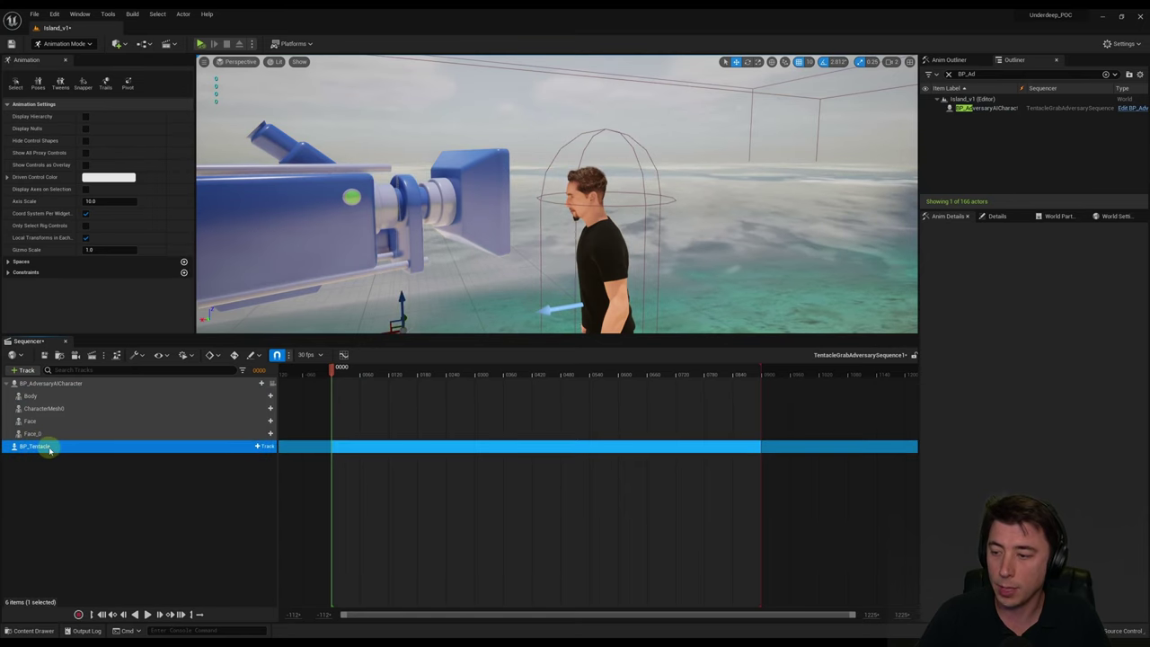
pyautogui.keyDown('shift'); pyautogui.click(41, 385); pyautogui.keyUp('shift')
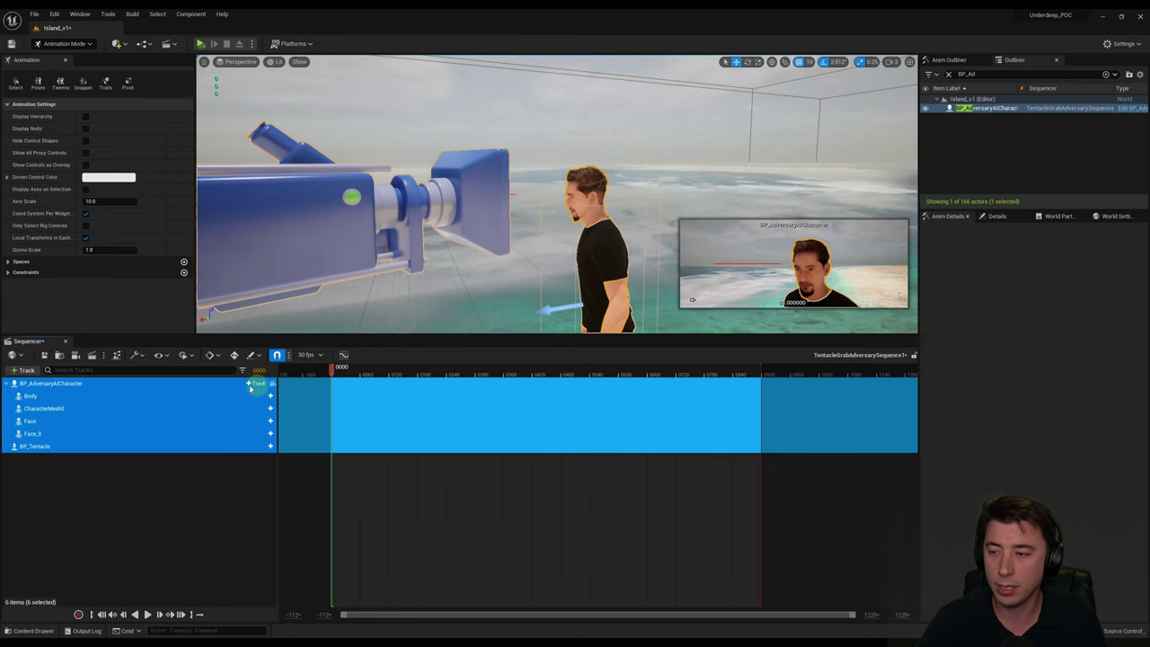
pyautogui.click(272, 384)
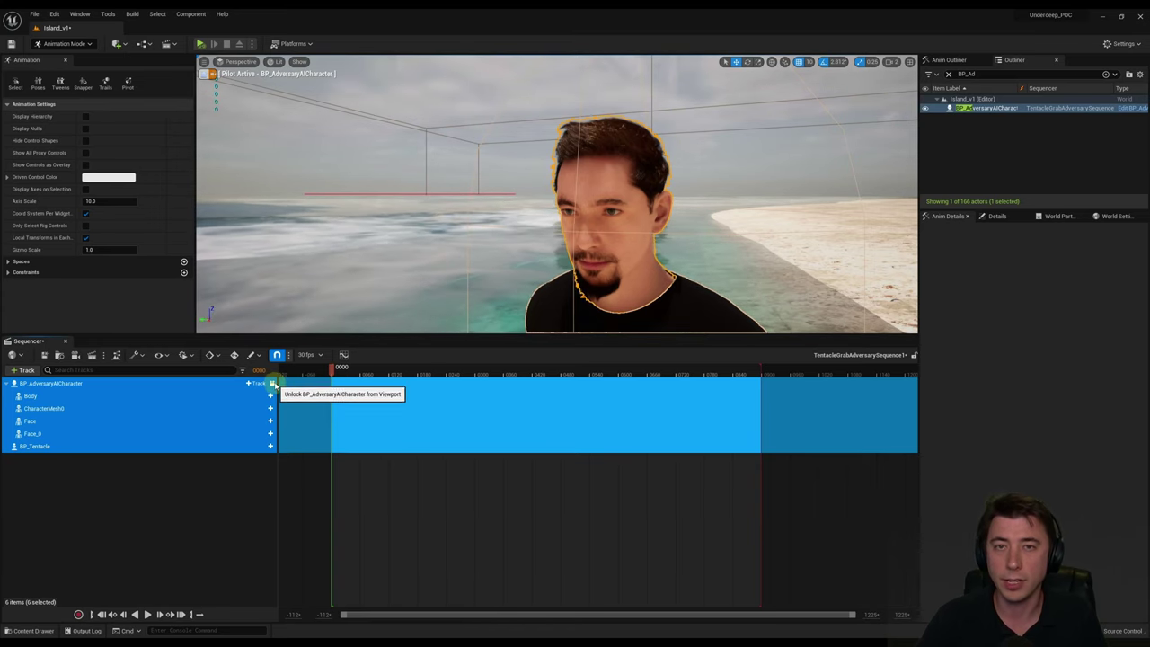
pyautogui.click(273, 384)
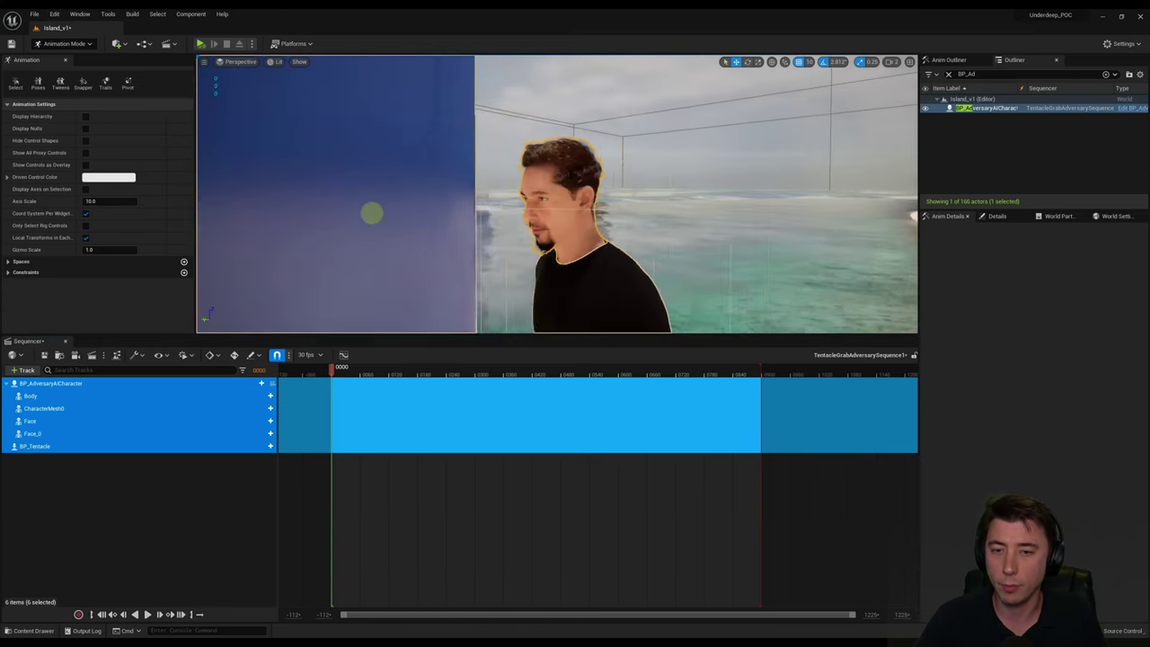
pyautogui.click(272, 384)
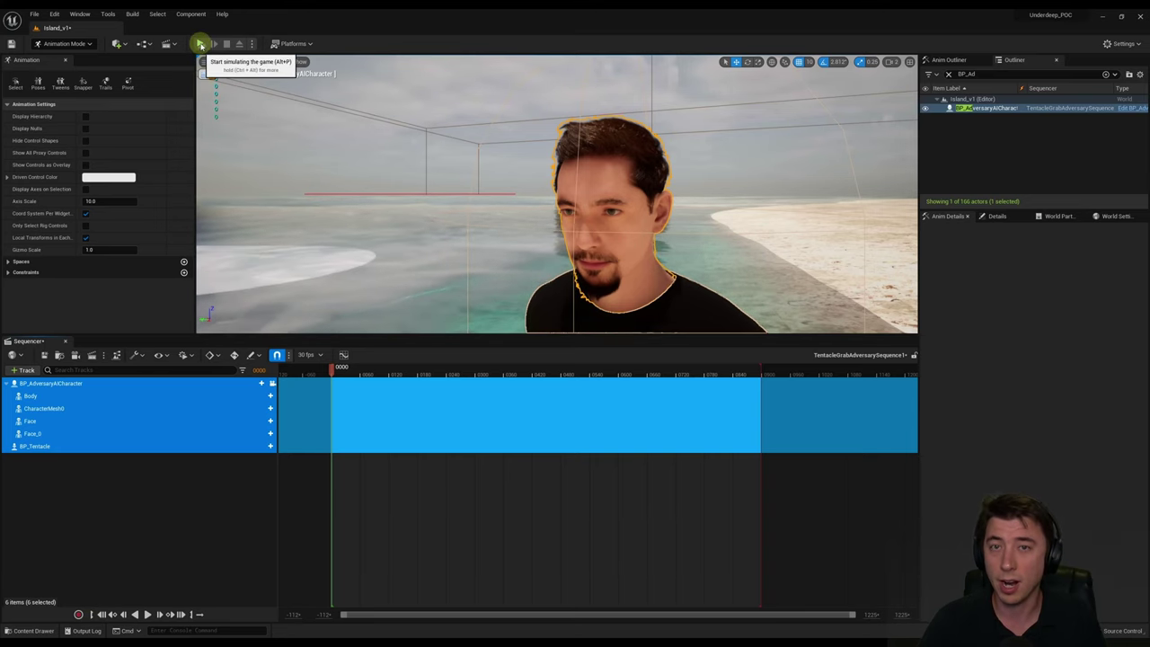
pyautogui.click(78, 615)
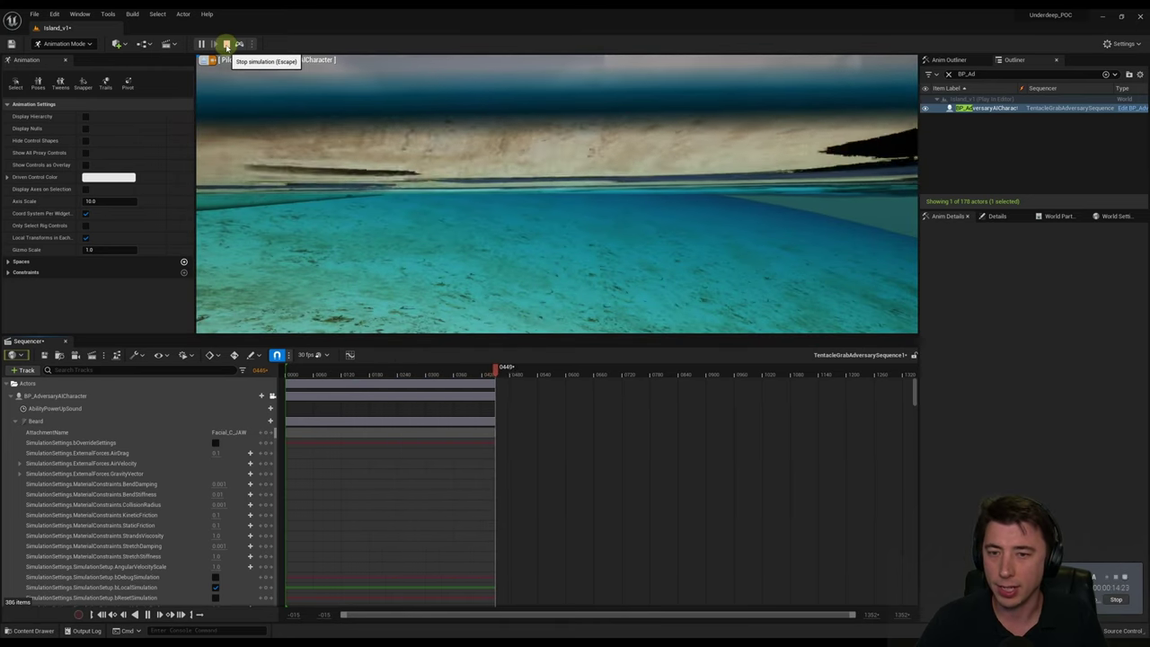
pyautogui.click(227, 45)
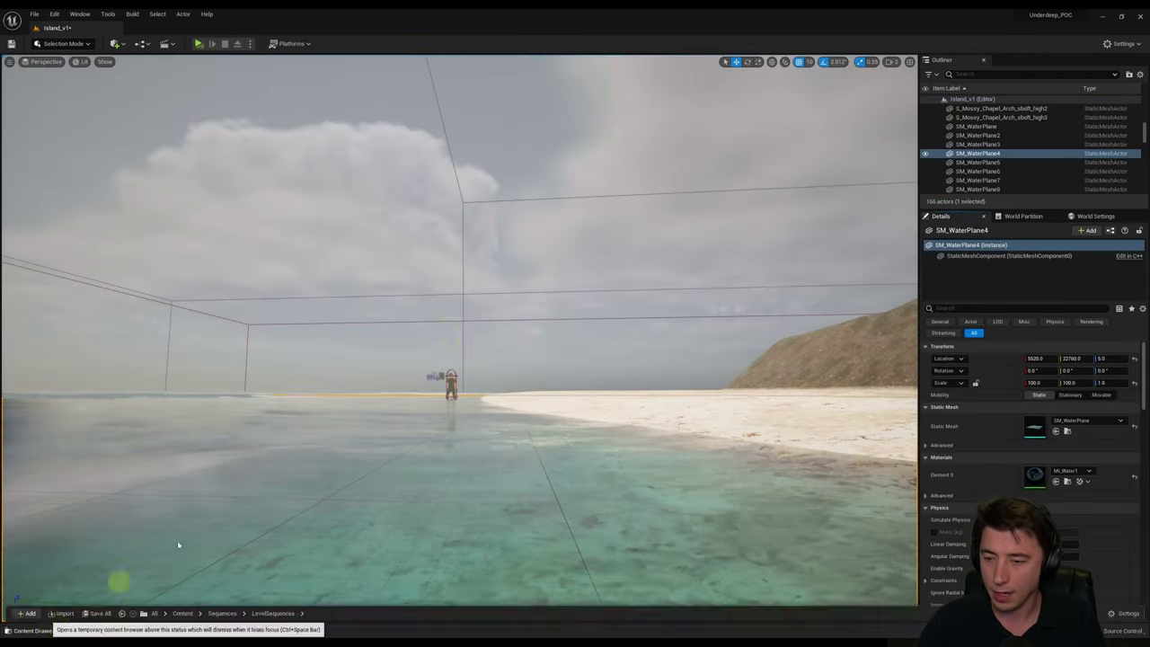
# - Open TentacleGrabAdversarySequence1 from the LevelSequences folder and play it back through its camera cuts
pyautogui.click(32, 630)
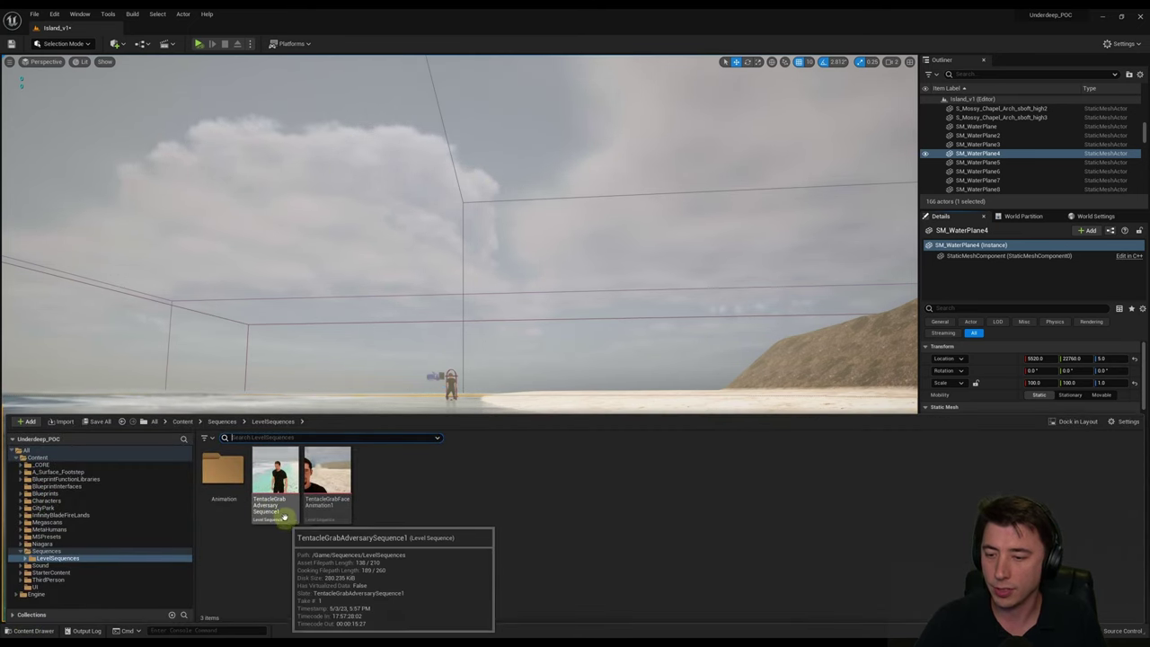
pyautogui.doubleClick(278, 510)
pyautogui.click(269, 398)
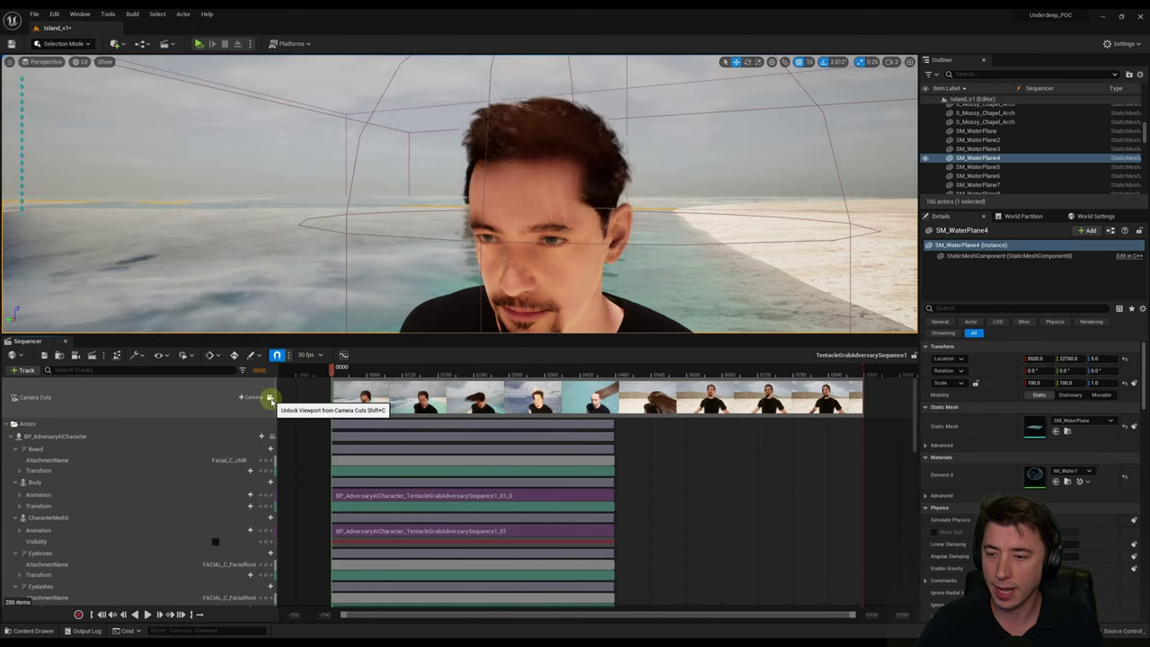
pyautogui.click(148, 615)
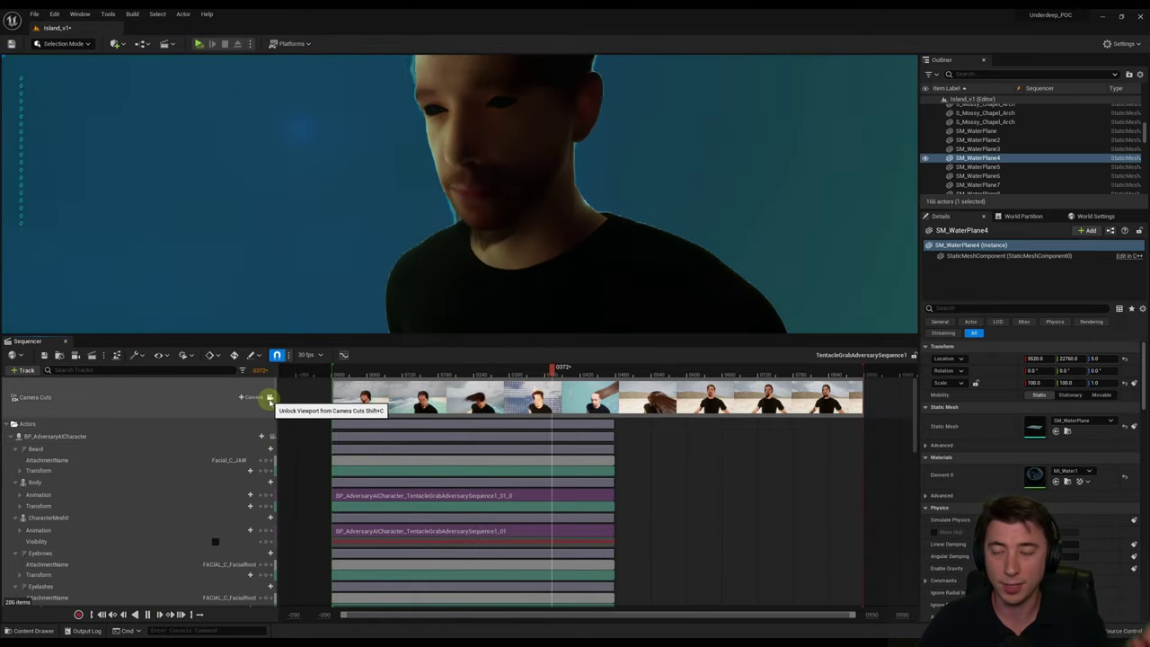
pyautogui.click(270, 398)
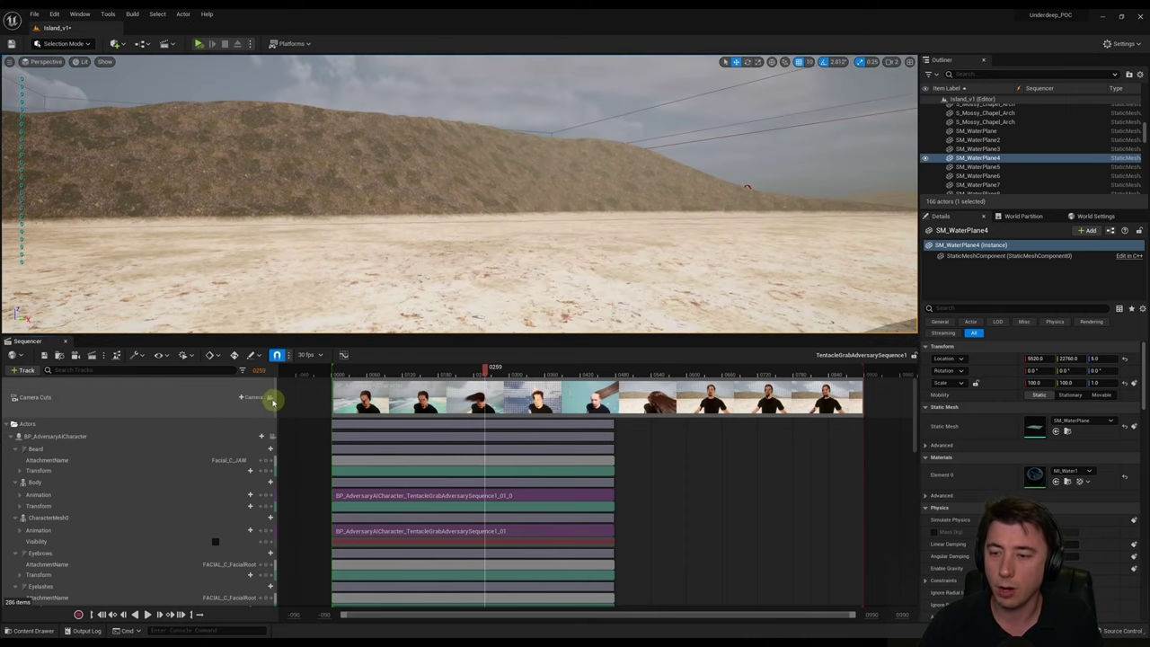
# - Trim the camera cut and the sequence's playback range to end at frame 287
pyautogui.moveTo(483, 374)
pyautogui.mouseDown()
pyautogui.moveTo(463, 373)
pyautogui.moveTo(615, 388)
pyautogui.moveTo(502, 382)
pyautogui.mouseUp()
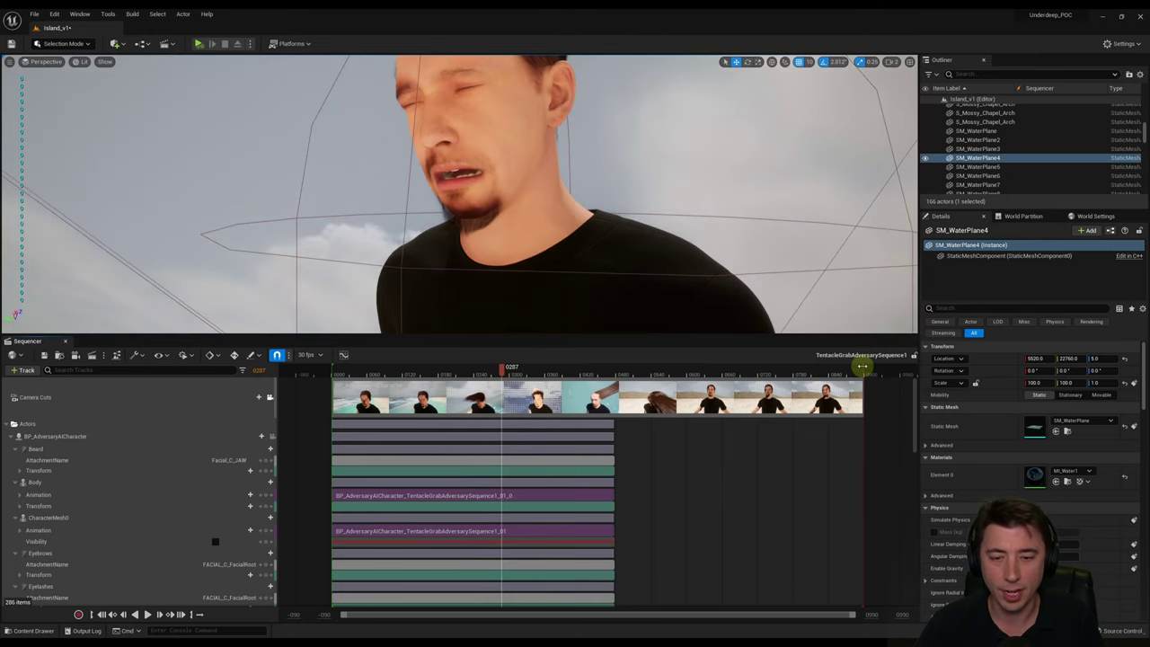
pyautogui.moveTo(860, 384); pyautogui.dragTo(503, 384)
pyautogui.moveTo(831, 371); pyautogui.dragTo(503, 370)
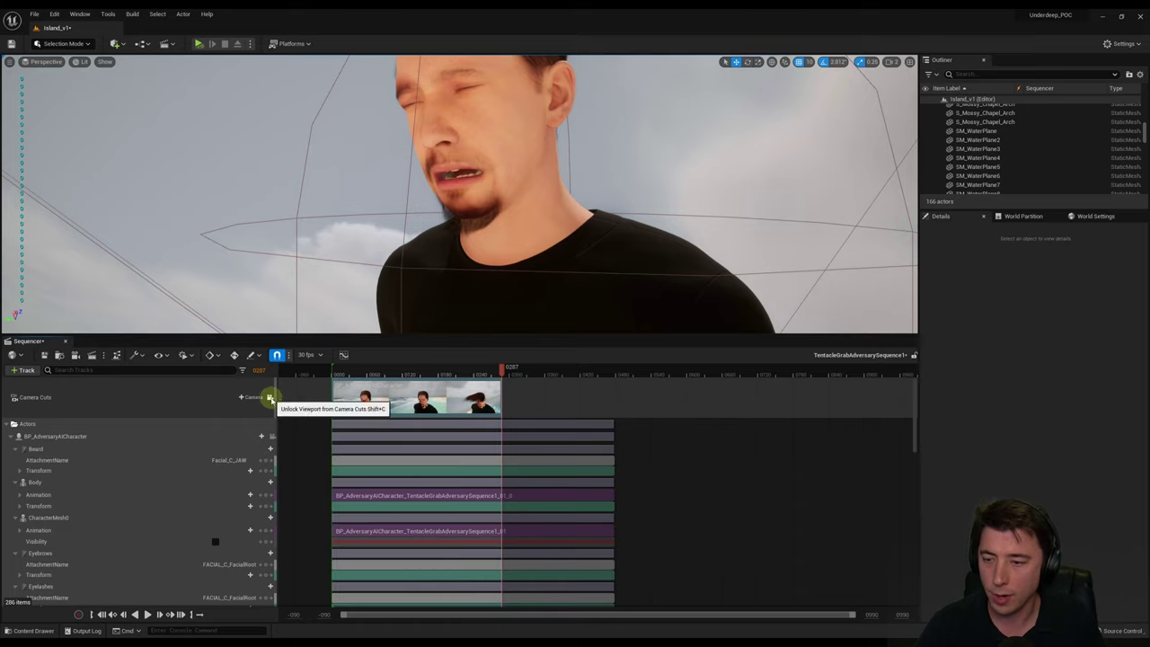
# - Unlock the viewport from the camera cuts, view the tentacle grab from farther away, and save the sequence
pyautogui.click(270, 398)
pyautogui.moveTo(481, 108); pyautogui.dragTo(363, 212, button='right')
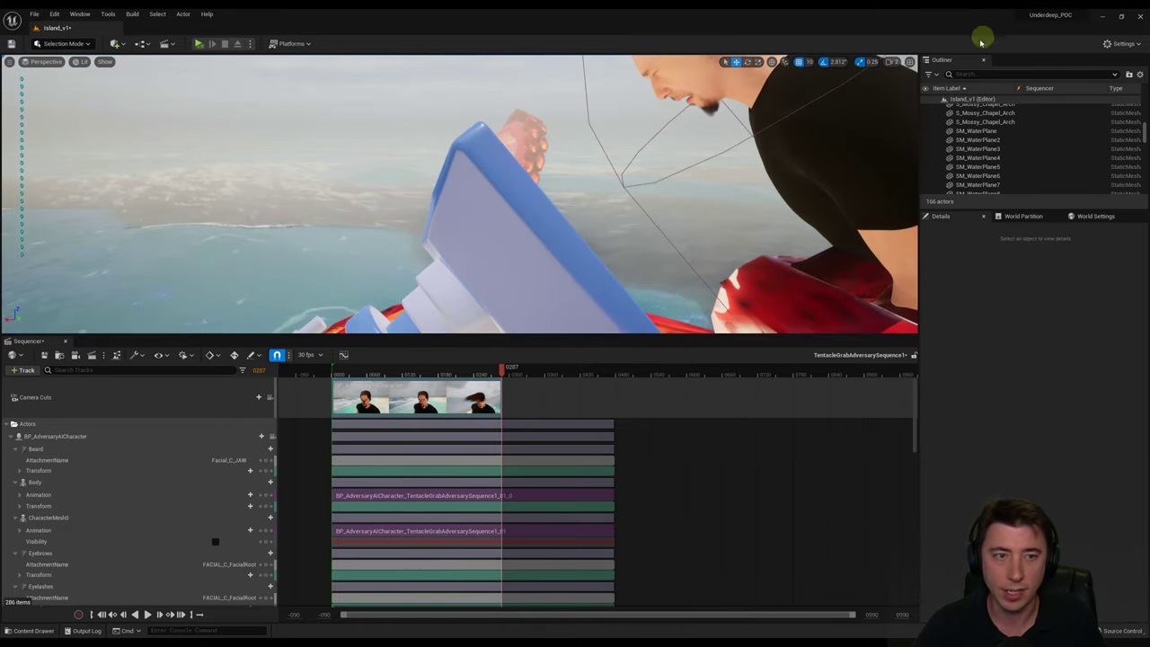
pyautogui.click(894, 63)
pyautogui.moveTo(526, 126); pyautogui.dragTo(606, 134, button='right')
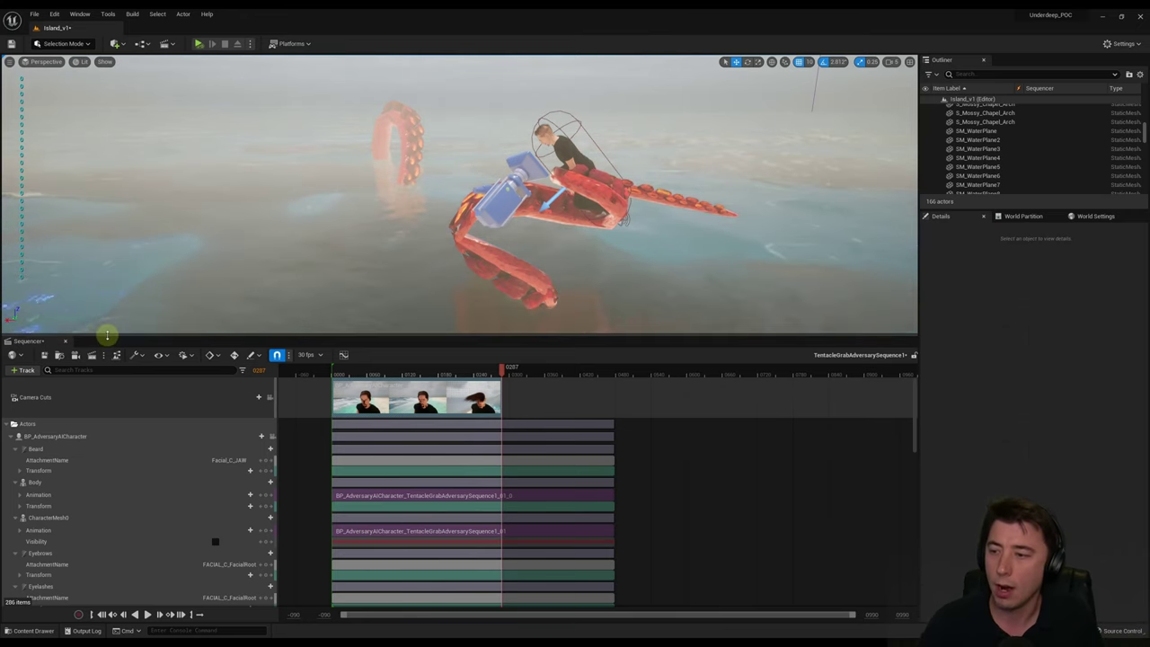
pyautogui.click(44, 356)
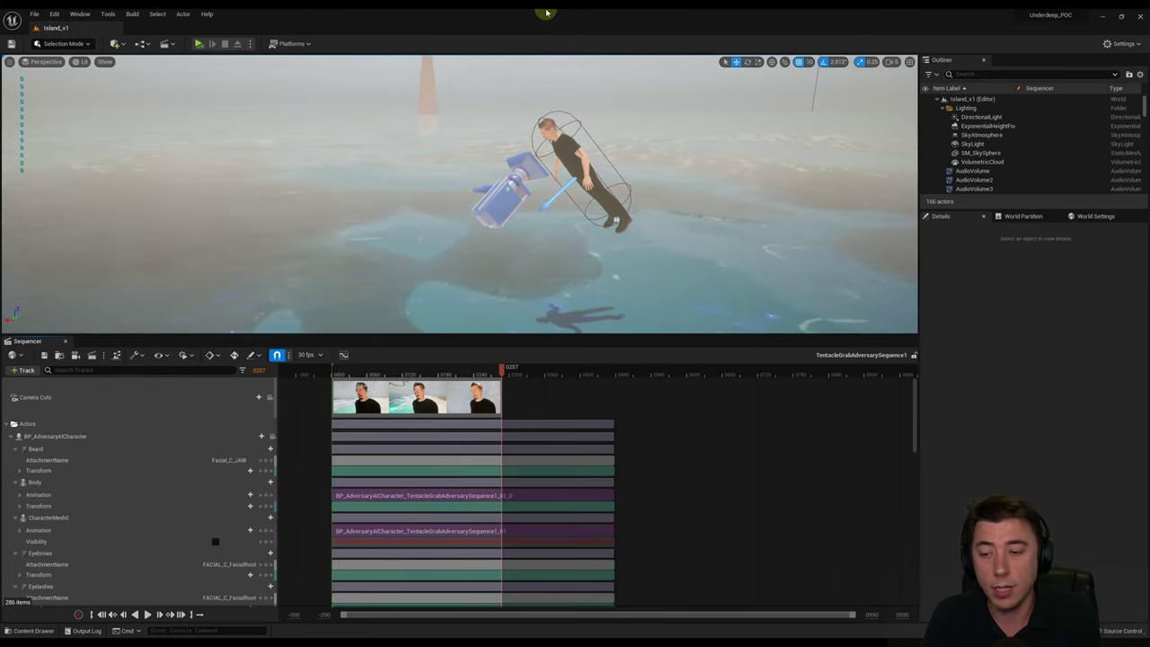
# - Return the playhead to frame 0 and lock the viewport to the camera cuts
pyautogui.moveTo(498, 369); pyautogui.dragTo(296, 377)
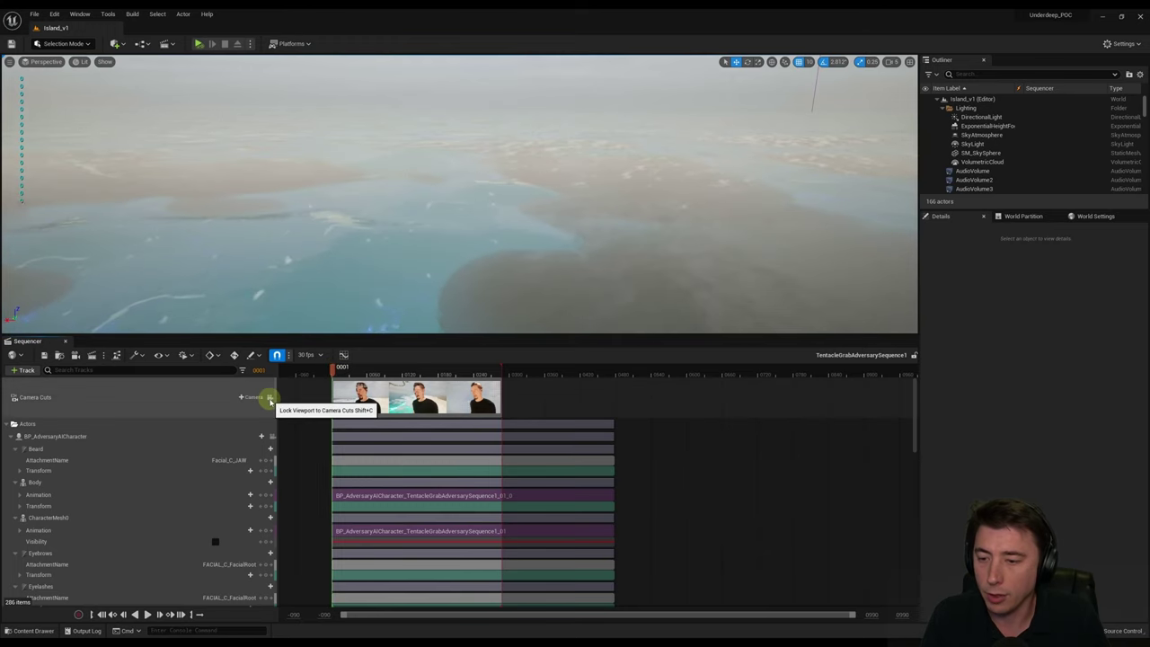
pyautogui.click(272, 401)
pyautogui.moveTo(336, 375)
pyautogui.mouseDown()
pyautogui.moveTo(355, 376)
pyautogui.moveTo(324, 374)
pyautogui.mouseUp()
pyautogui.keyDown('ctrl'); pyautogui.scroll(5, 334, 378); pyautogui.keyUp('ctrl')
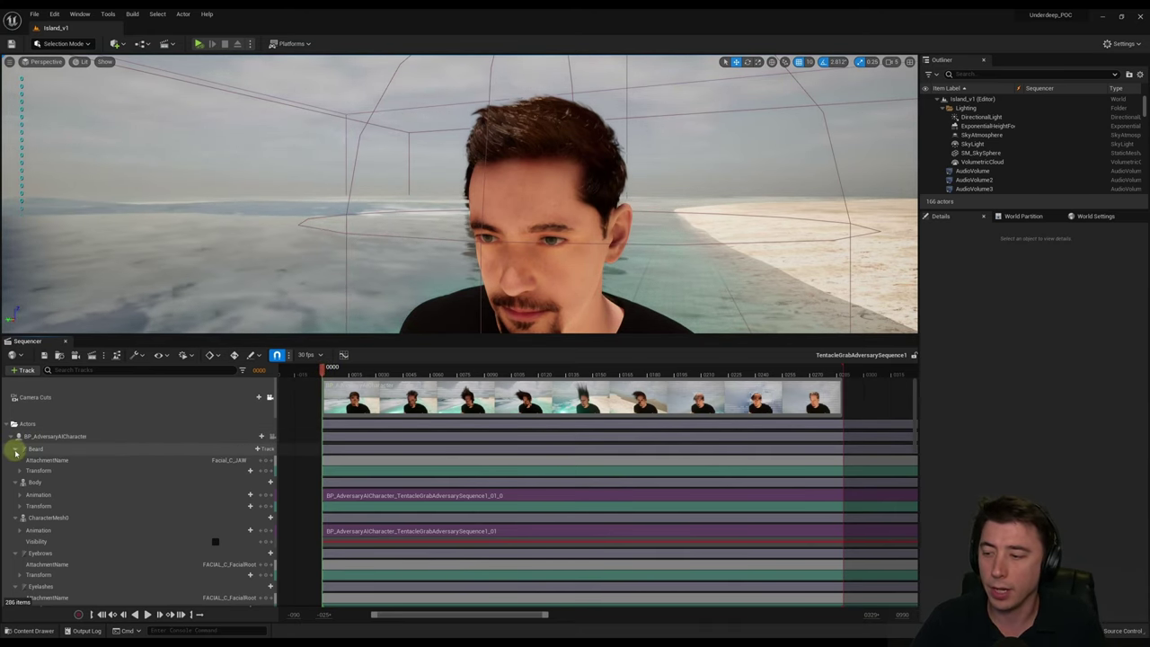
# - Collapse the expanded component tracks under BP_AdversaryAICharacter, from Beard, Body and CharacterMesh0 down through the remaining face and body parts
pyautogui.click(16, 451)
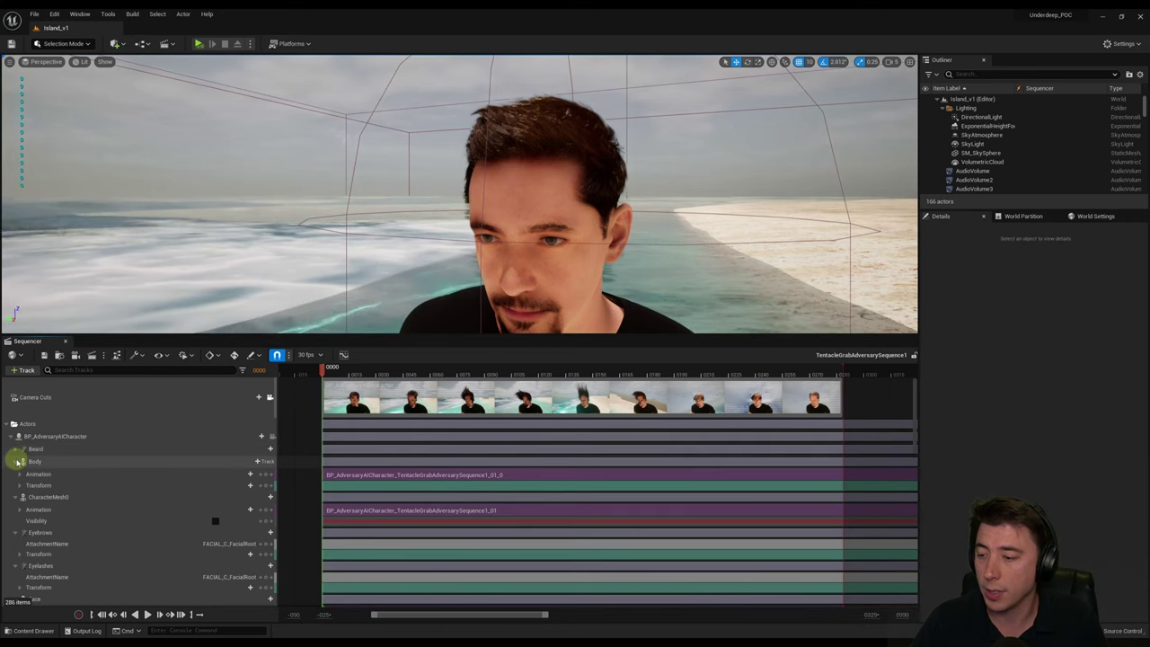
pyautogui.click(17, 461)
pyautogui.click(17, 474)
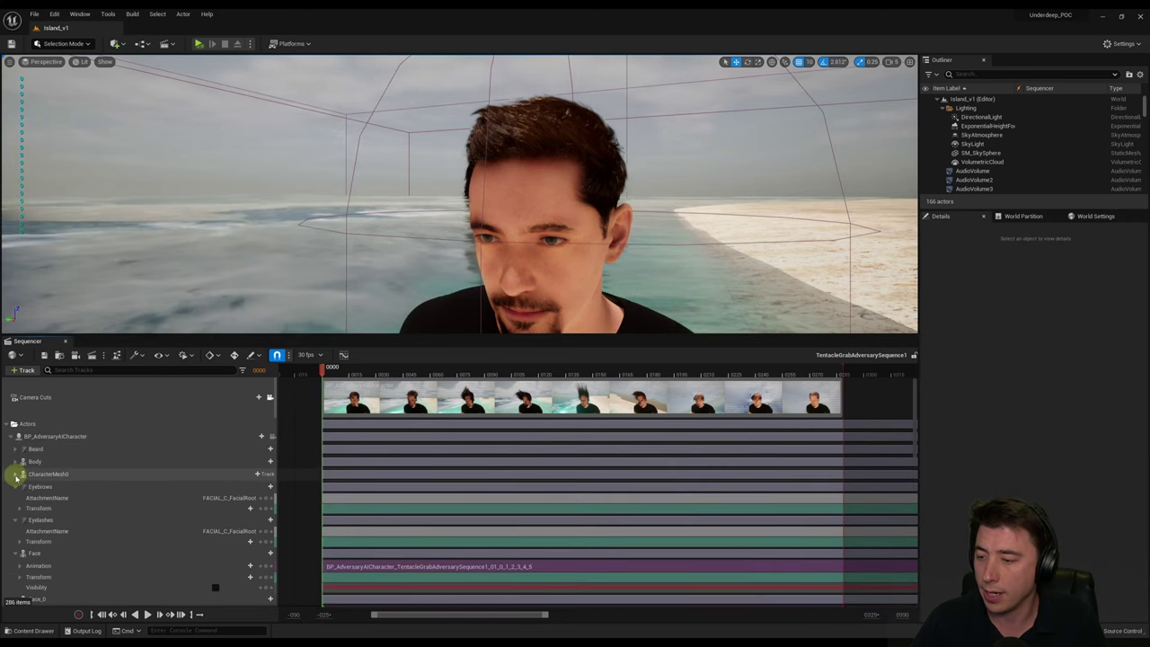
pyautogui.click(16, 486)
pyautogui.click(15, 499)
pyautogui.click(17, 512)
pyautogui.click(16, 524)
pyautogui.click(15, 537)
pyautogui.click(15, 550)
pyautogui.scroll(-1, 15, 550)
pyautogui.click(14, 548)
pyautogui.scroll(-1, 15, 548)
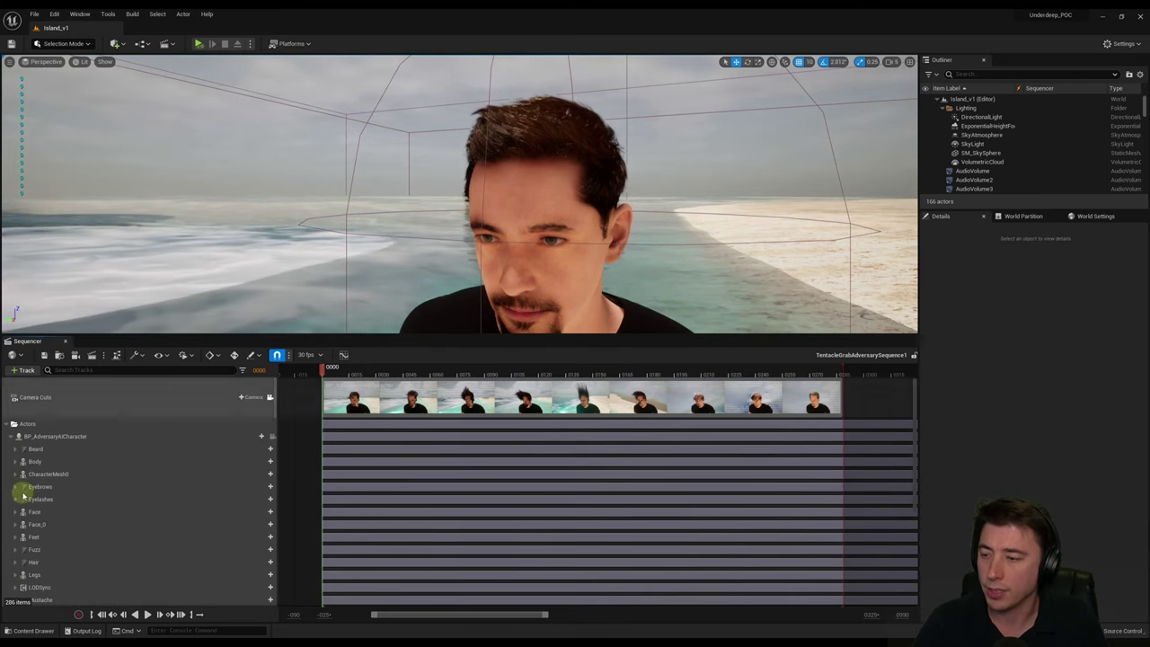
# - Set the Location Z of BP_AdversaryAICharacter's TPPFollowCamera transform track to -5
pyautogui.scroll(-2, 25, 492)
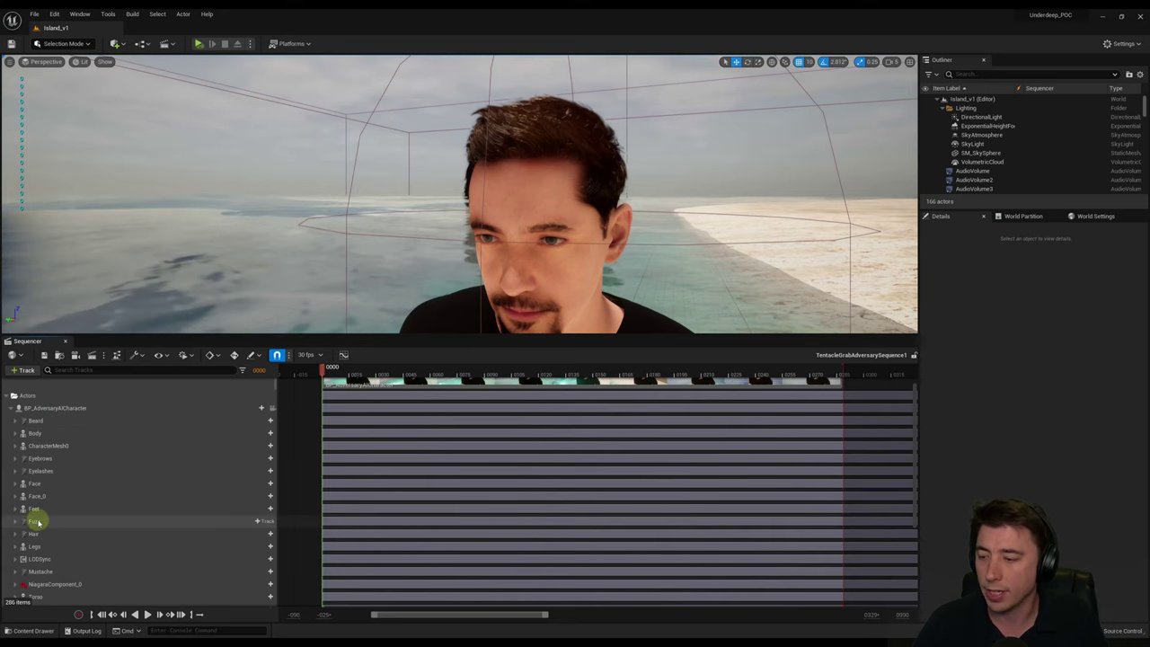
pyautogui.scroll(-5, 59, 544)
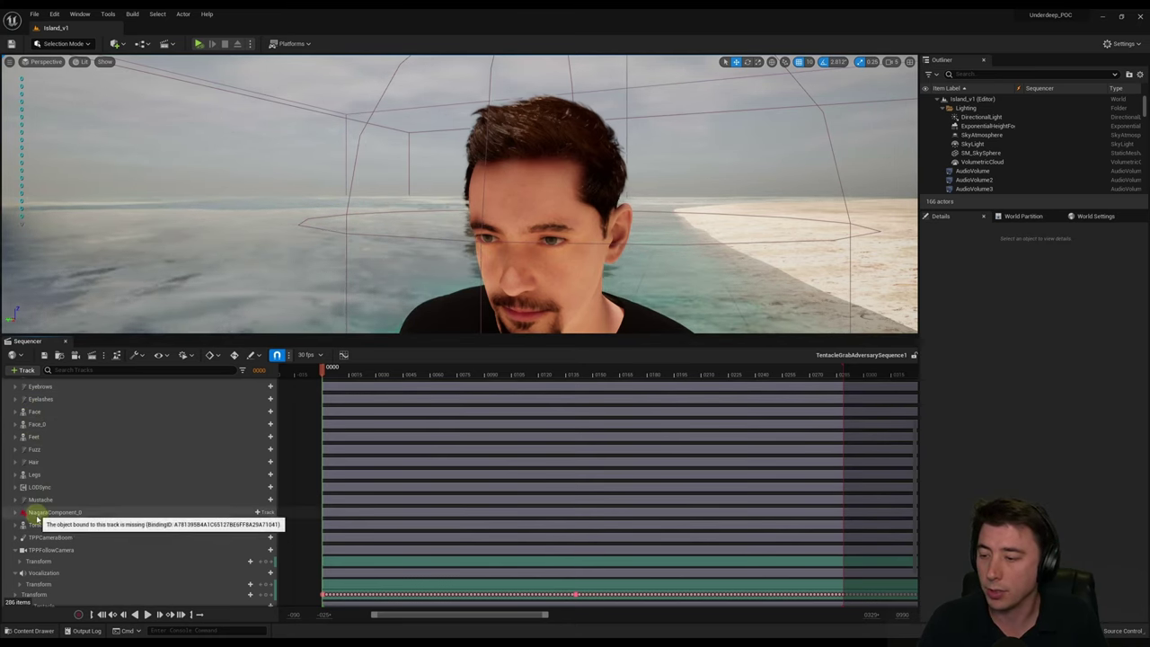
pyautogui.scroll(-1, 36, 516)
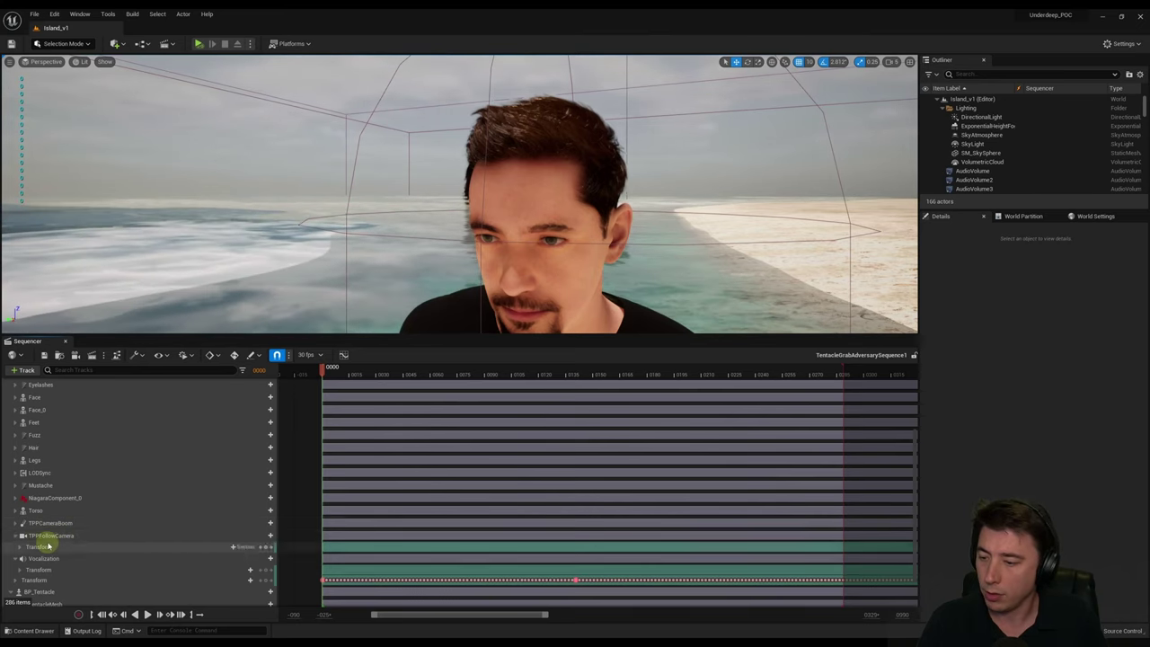
pyautogui.click(20, 548)
pyautogui.scroll(-1, 68, 547)
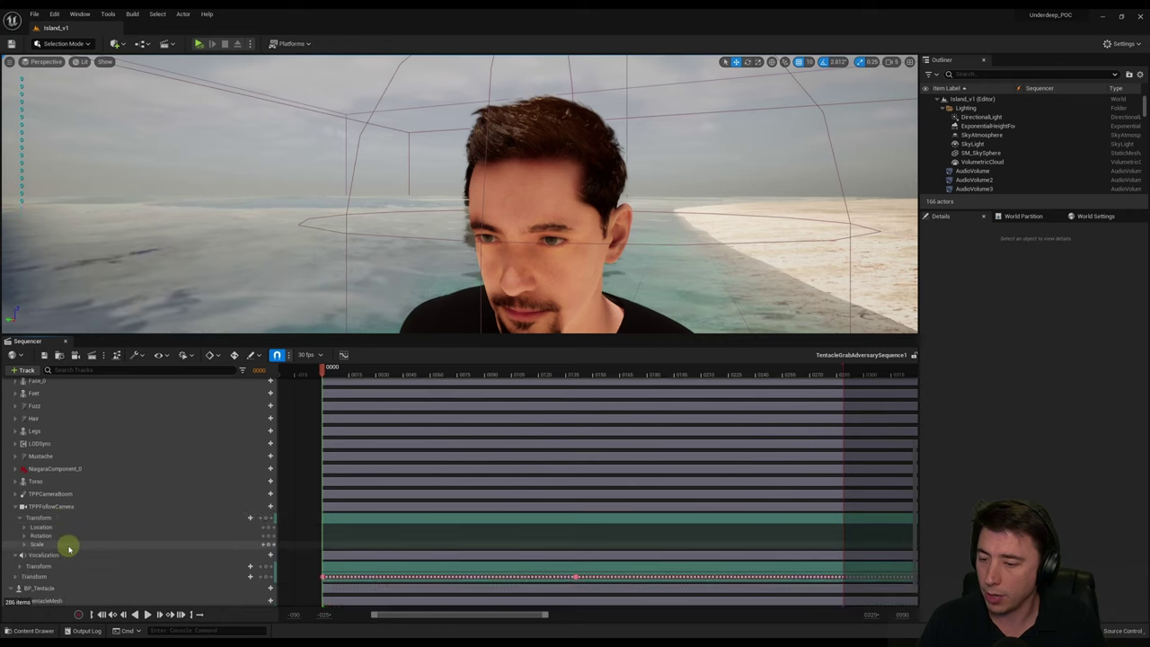
pyautogui.click(25, 530)
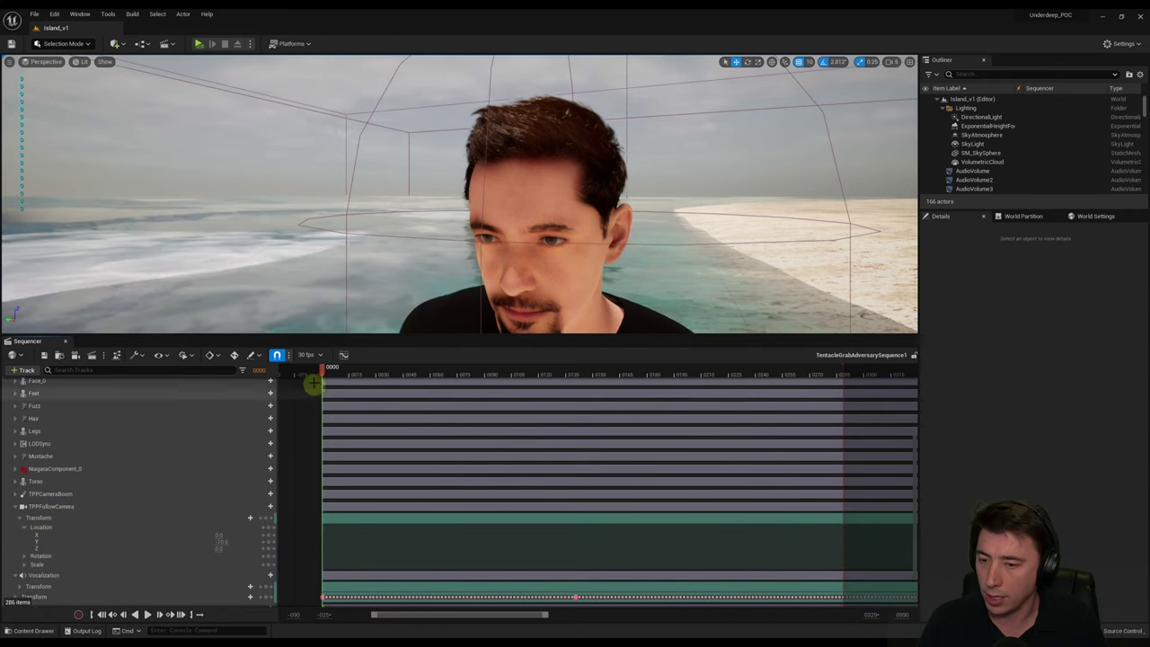
pyautogui.click(219, 548)
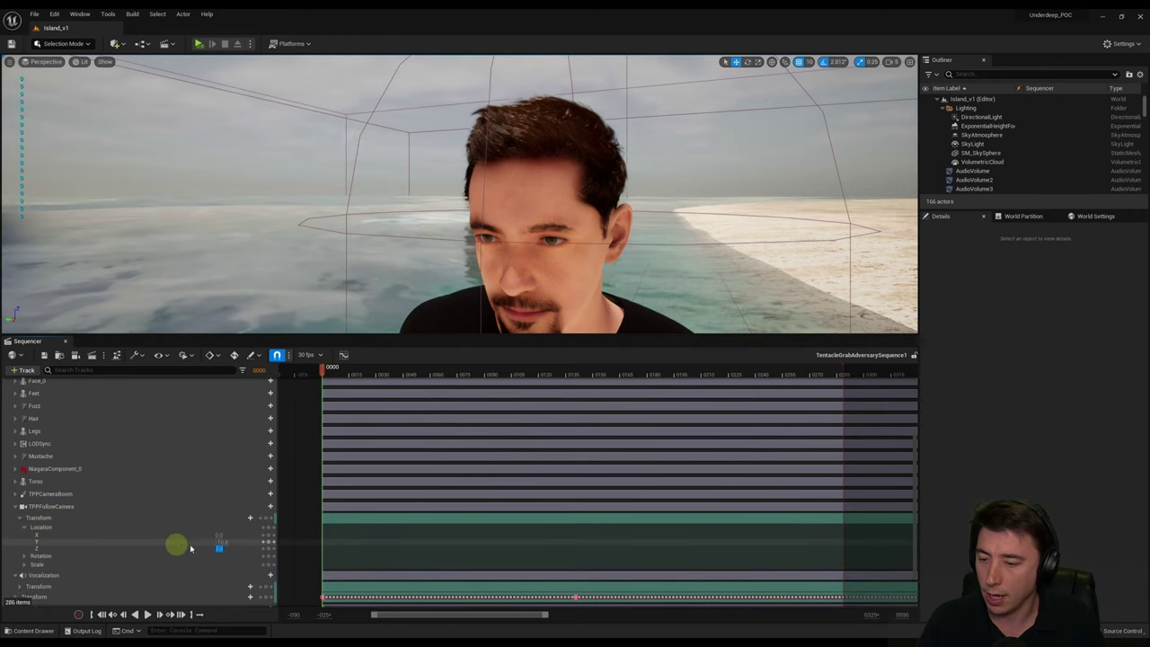
pyautogui.write('-5')
pyautogui.press('Return')
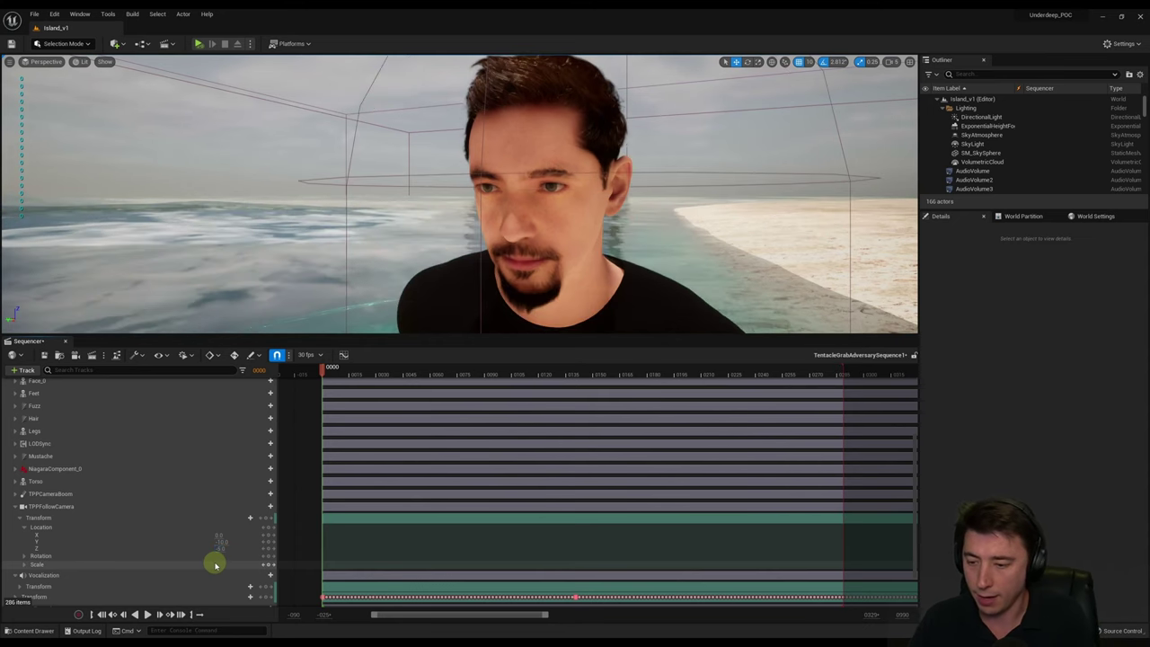